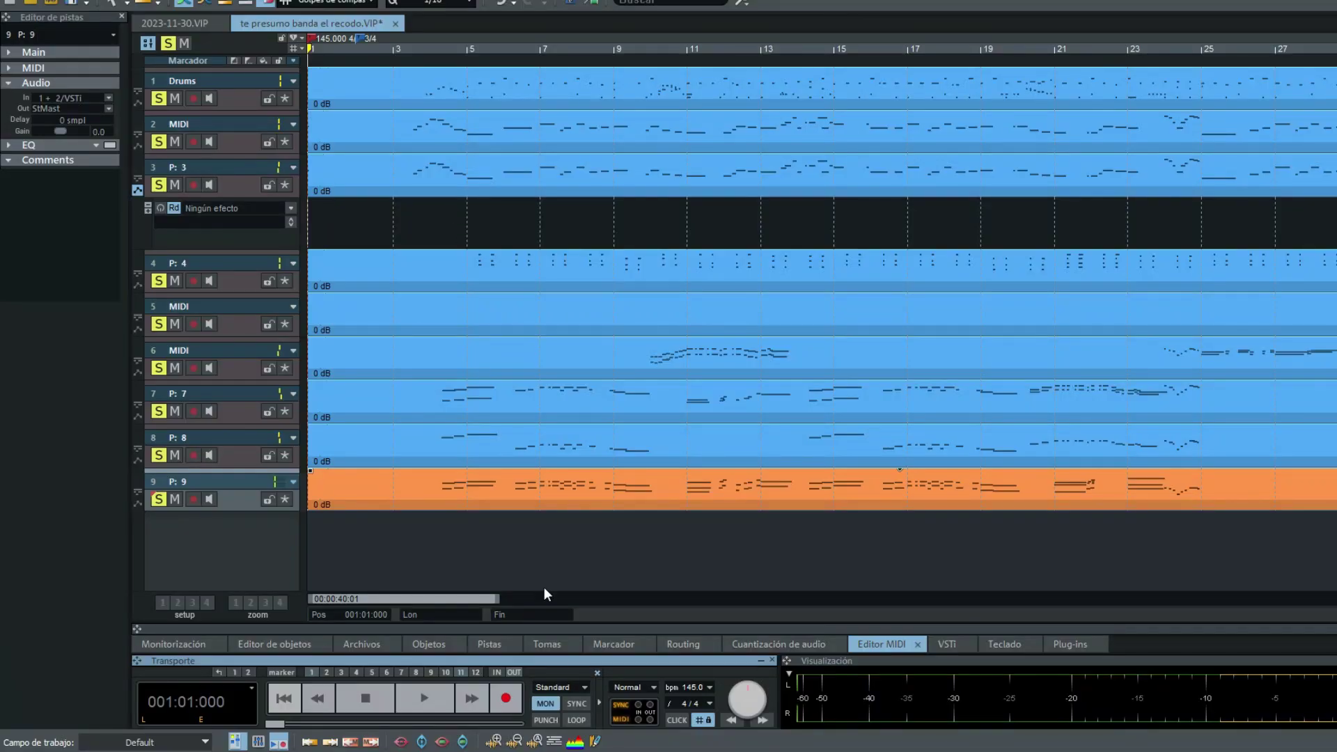
Place the play position at bar 3 and open the Drums track's EZdrummer instrument with its main channel settings shown.
{"action": "left_click_drag", "start_coordinate": [497, 599], "coordinate": [491, 600]}
{"action": "left_click", "coordinate": [395, 49]}
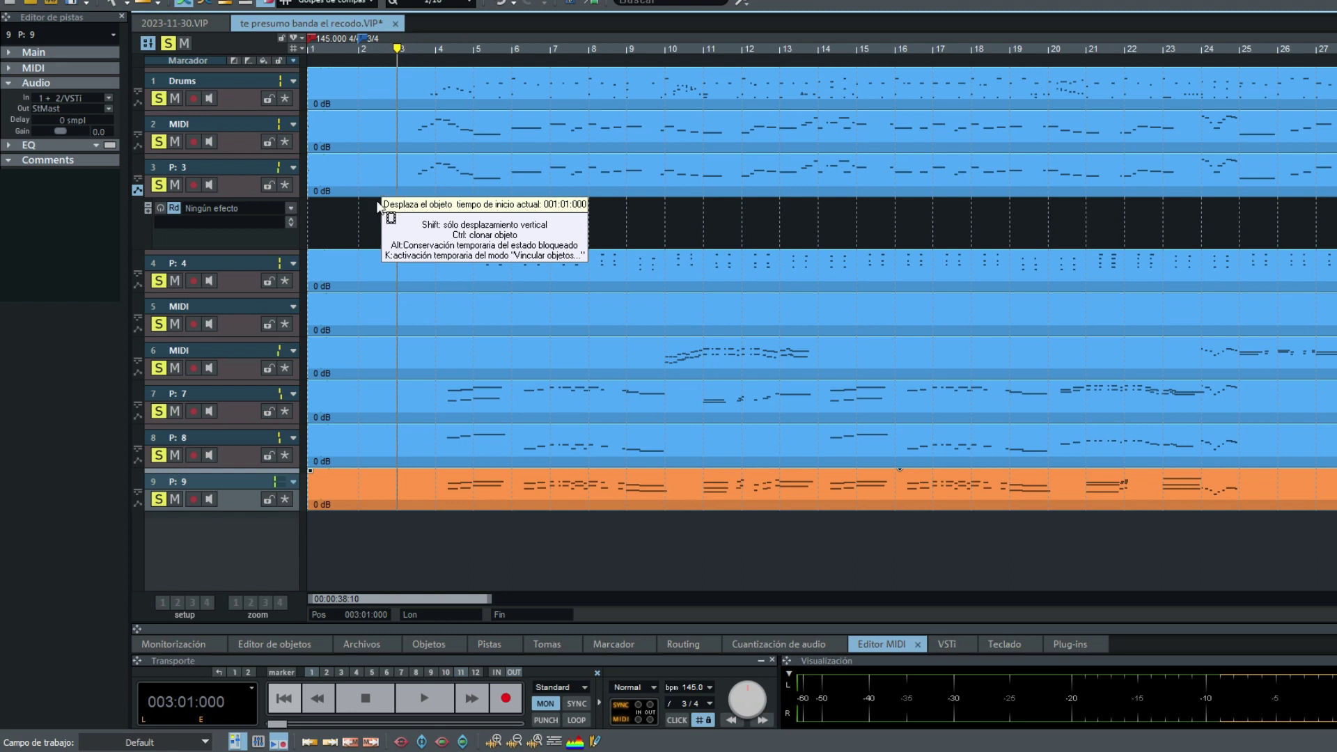
{"action": "left_click", "coordinate": [245, 106]}
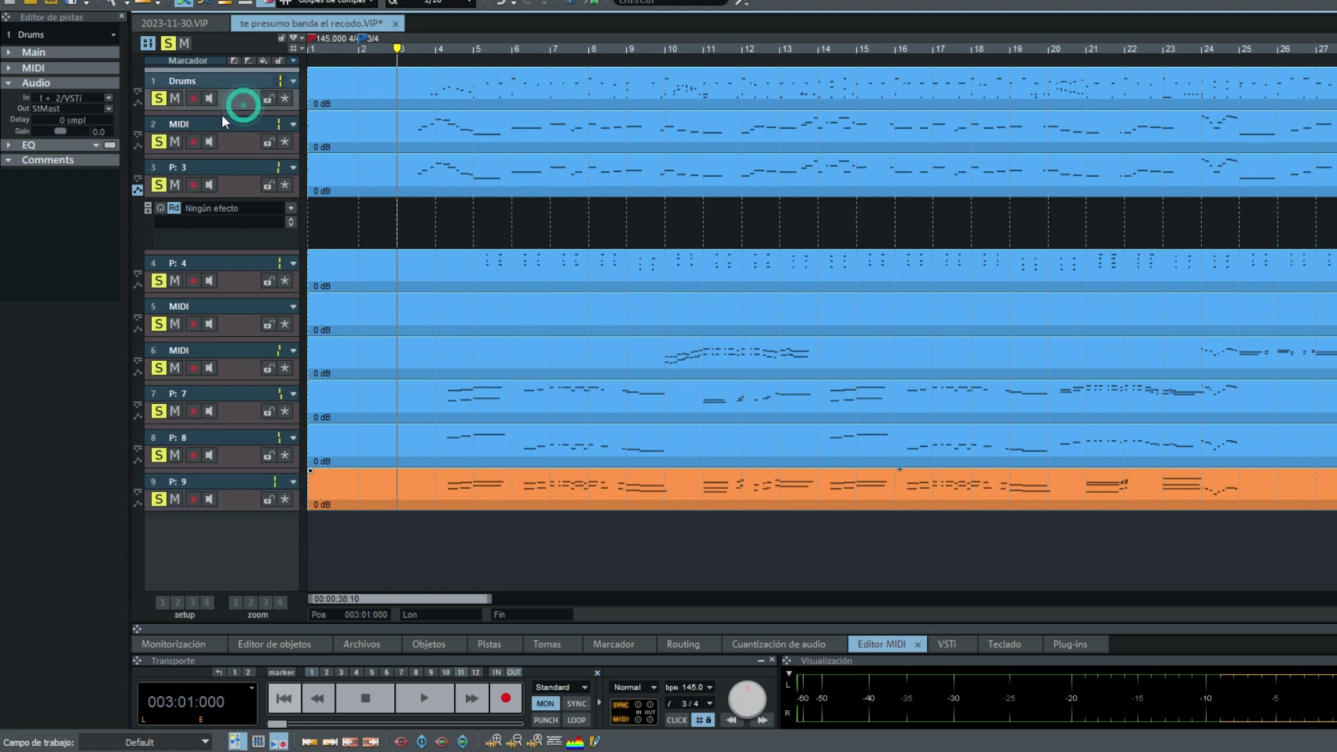
{"action": "left_click", "coordinate": [23, 82]}
{"action": "left_click", "coordinate": [31, 67]}
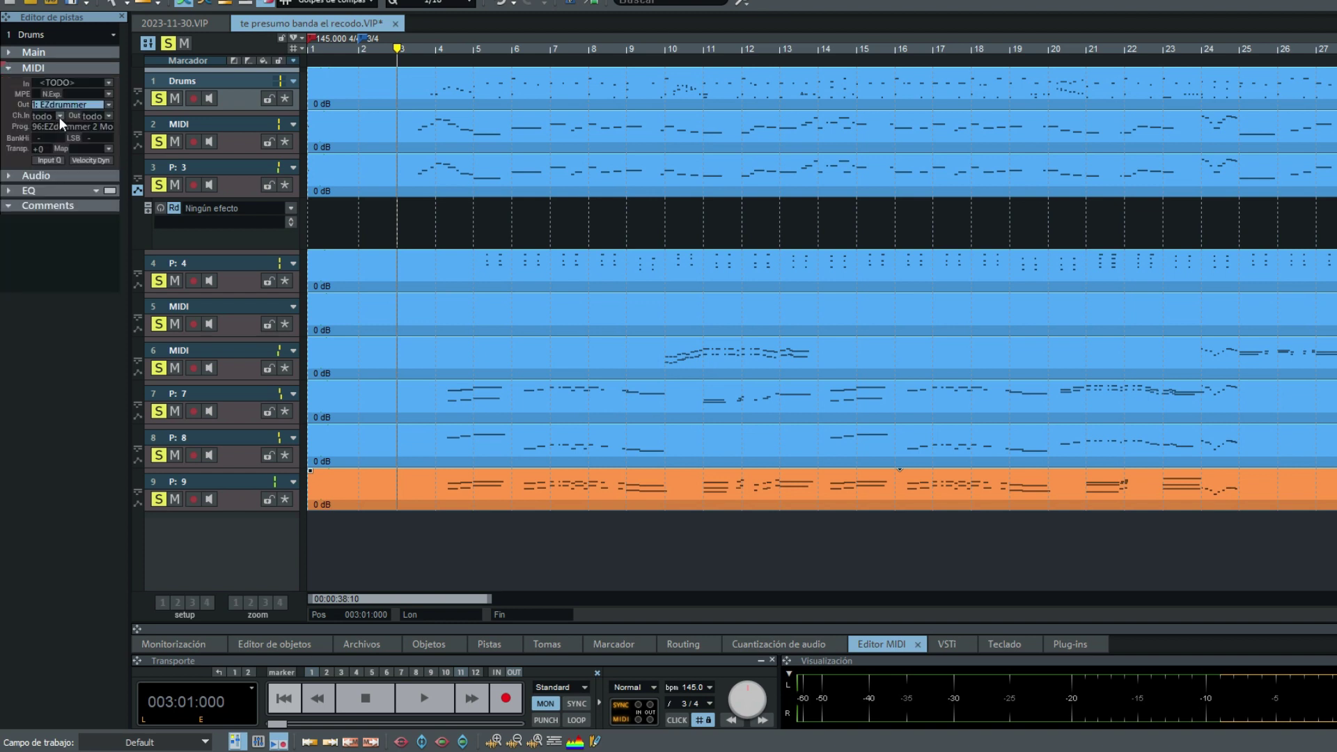
{"action": "left_click", "coordinate": [8, 68]}
{"action": "left_click", "coordinate": [11, 52]}
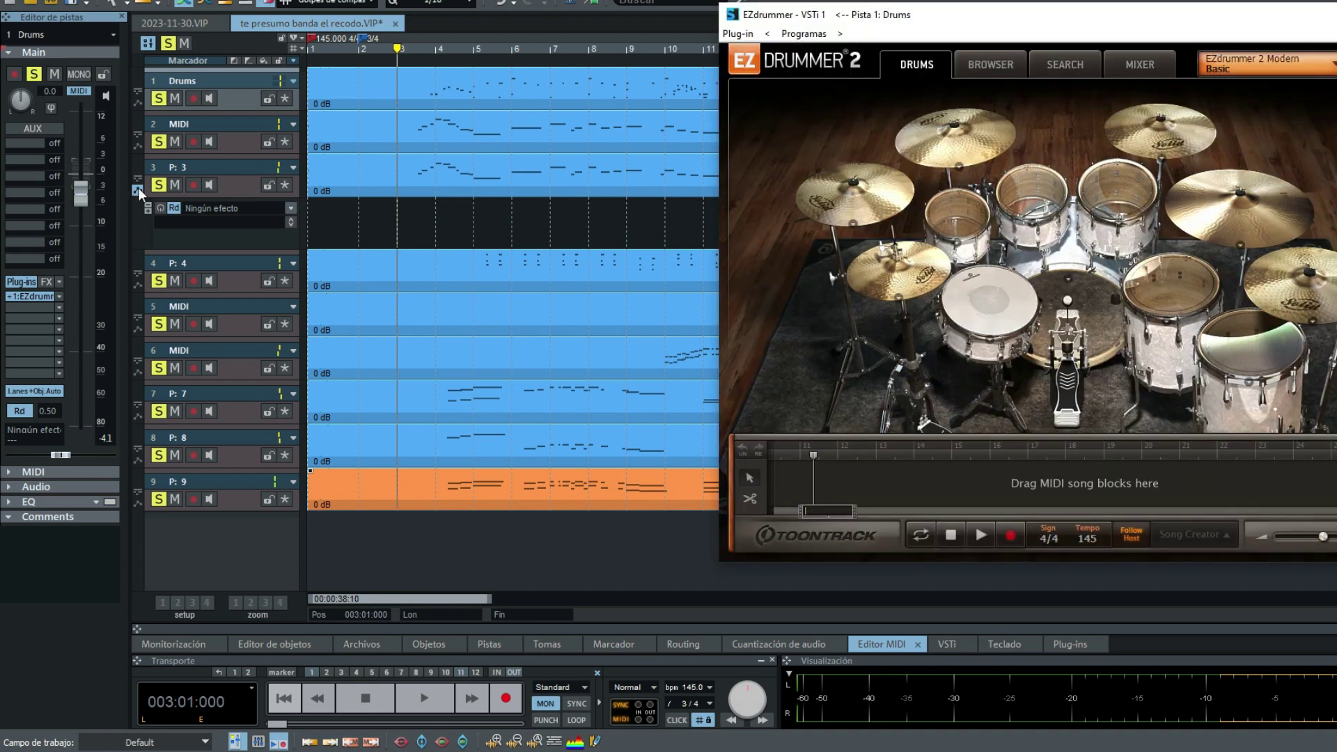
Hide track 3's automation lane and clear the solo state of all tracks.
{"action": "left_click", "coordinate": [140, 188]}
{"action": "left_click", "coordinate": [1028, 16]}
{"action": "left_click", "coordinate": [170, 44]}
{"action": "left_click", "coordinate": [170, 44]}
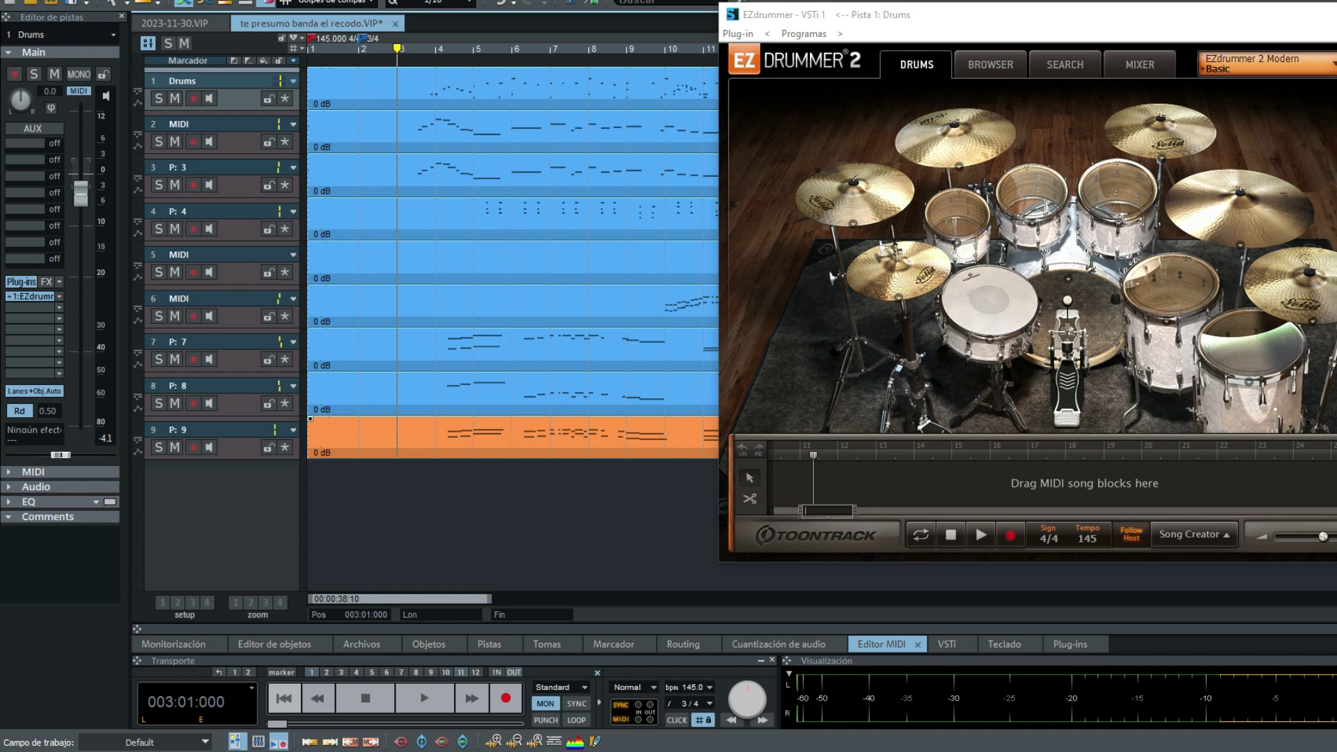
{"action": "left_click_drag", "start_coordinate": [1055, 23], "coordinate": [1038, 21]}
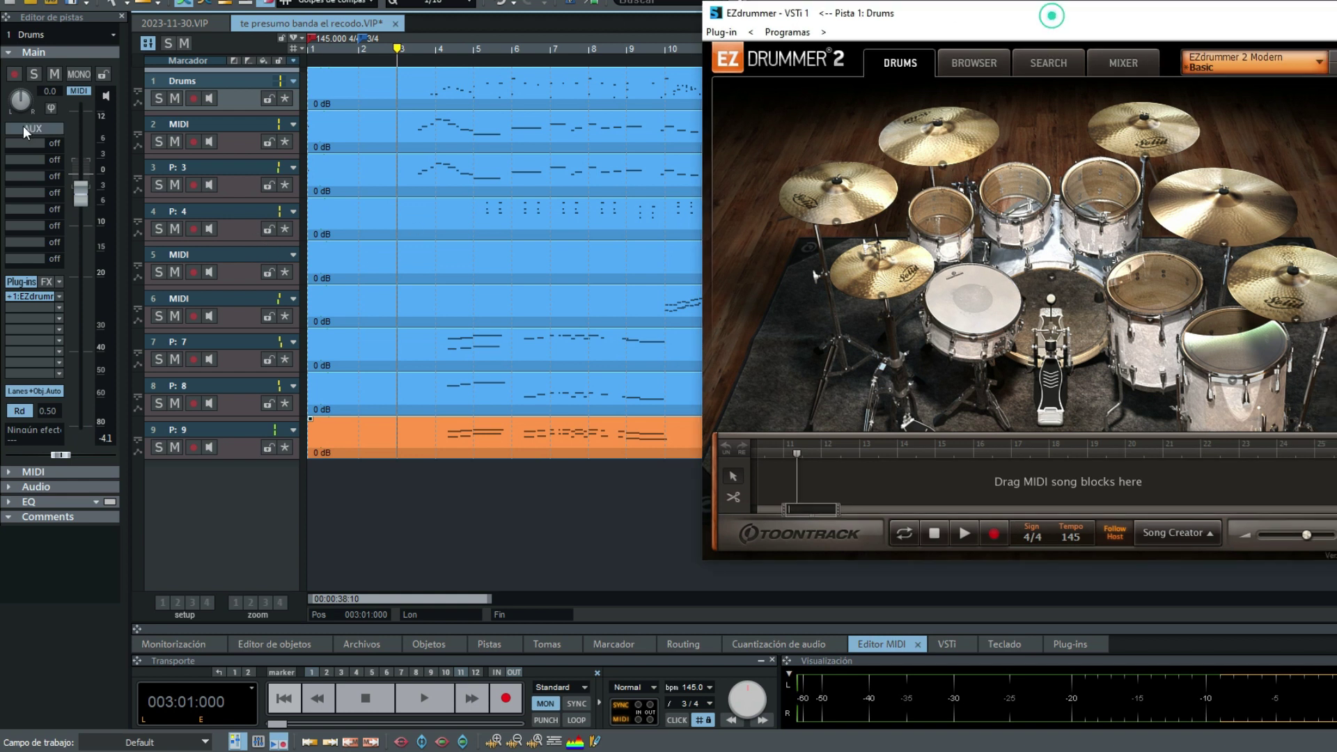
Play the Drums track in solo and raise its volume to -1.6 dB.
{"action": "left_click", "coordinate": [155, 99]}
{"action": "key", "text": "space"}
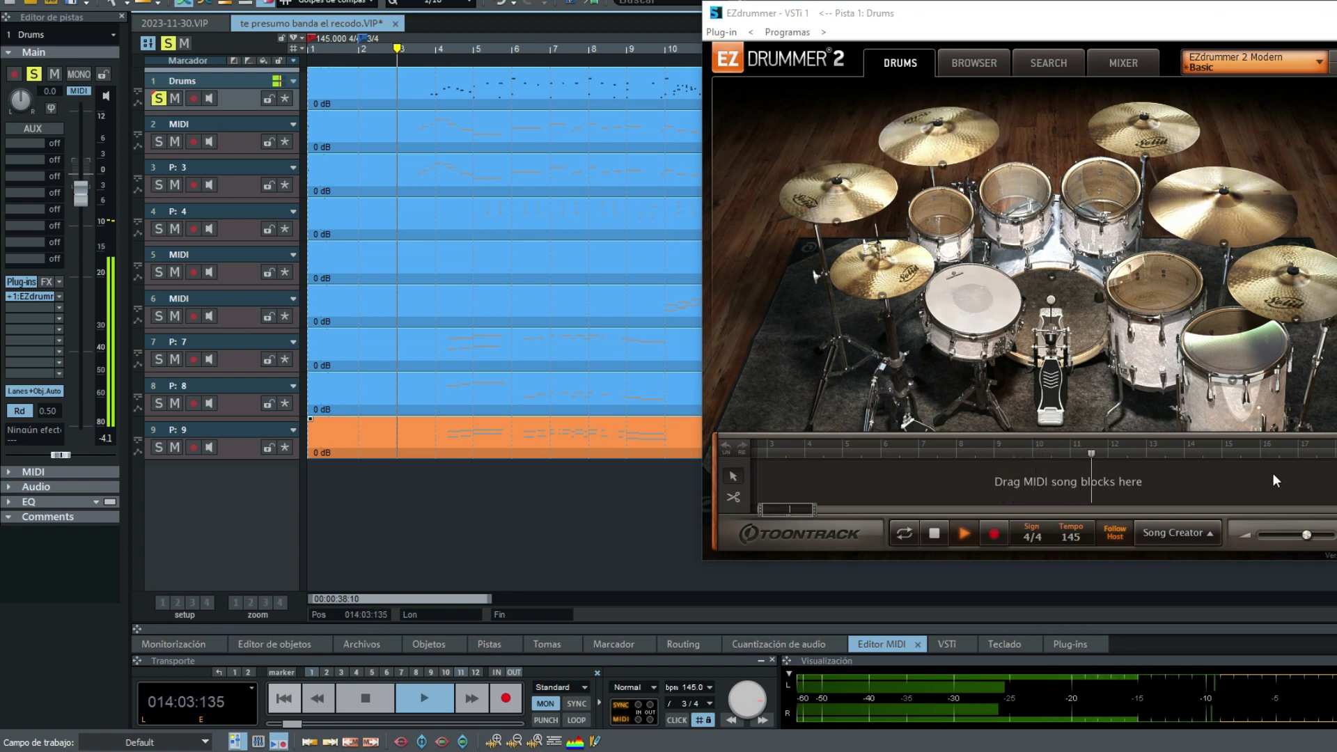
{"action": "left_click_drag", "start_coordinate": [81, 195], "coordinate": [82, 182]}
{"action": "left_click", "coordinate": [410, 110]}
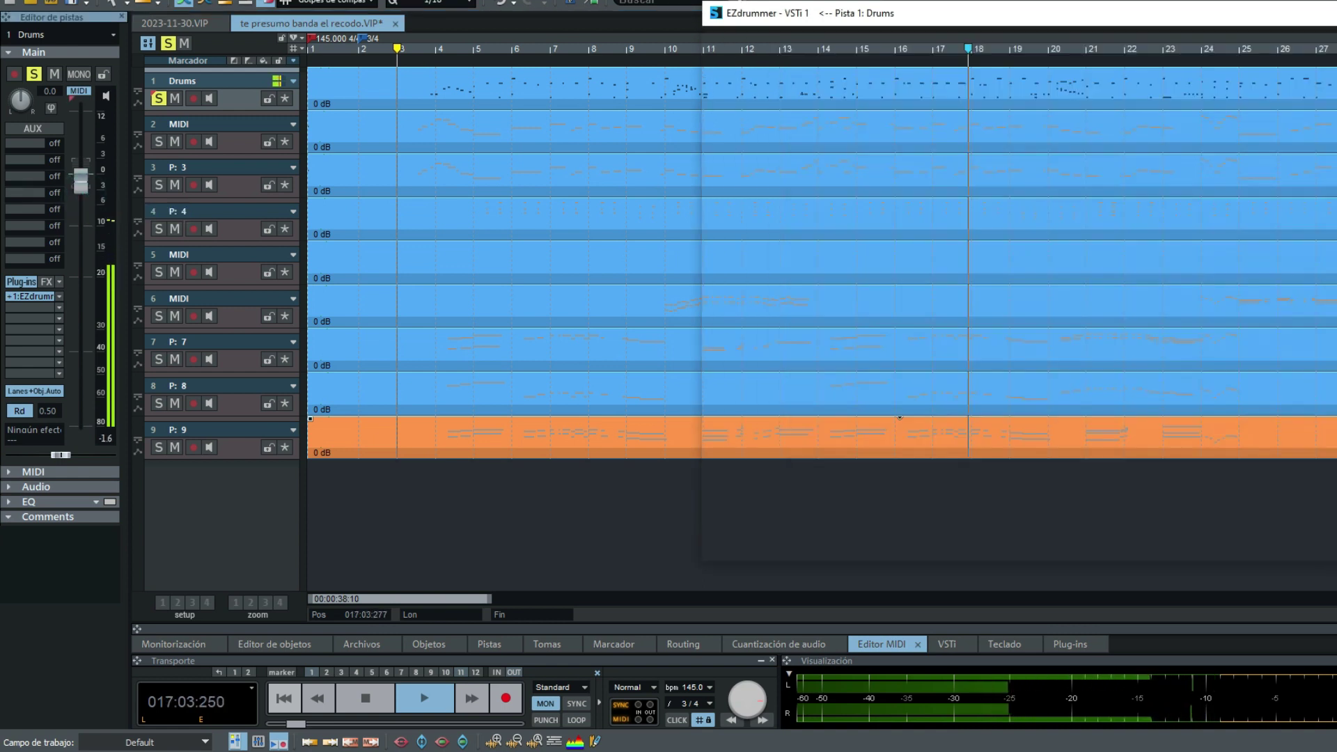
{"action": "key", "text": "space"}
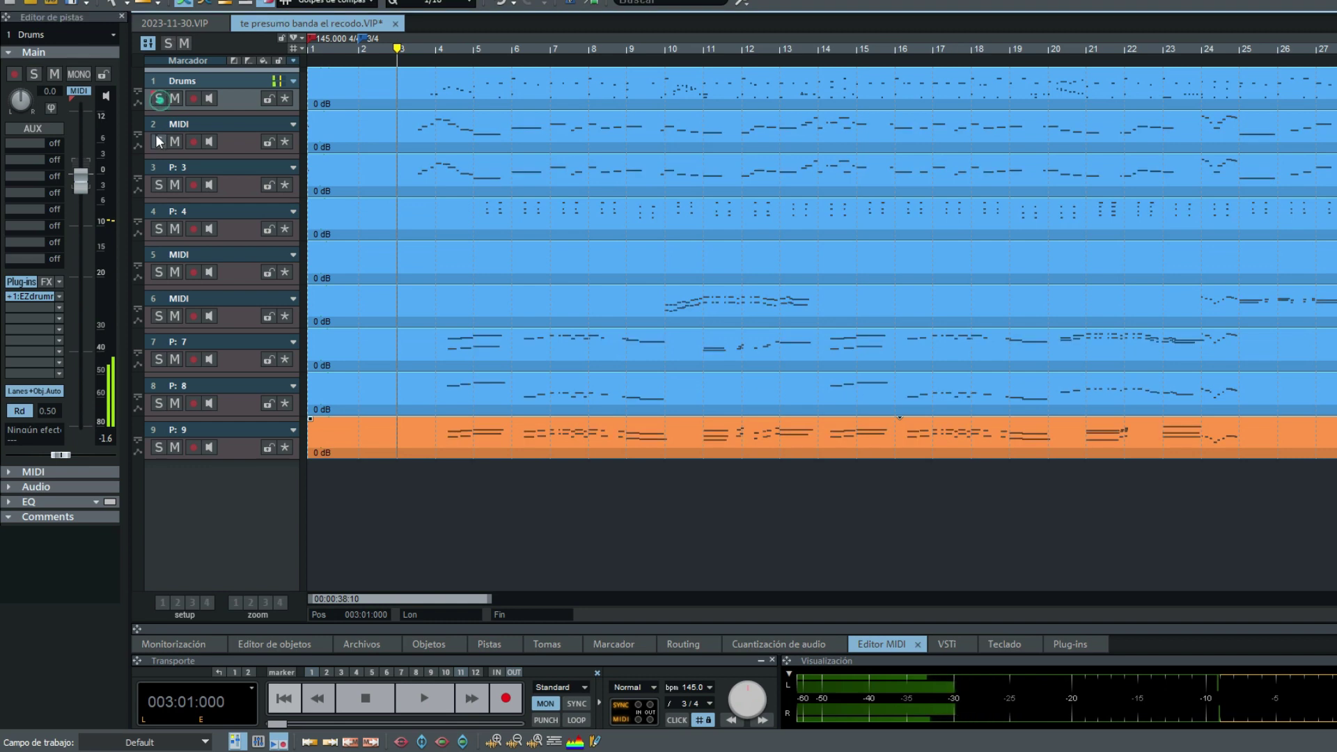
Solo track 2 and open its Banda Corridos instrument beside the track list.
{"action": "left_click", "coordinate": [159, 141]}
{"action": "left_click", "coordinate": [19, 297]}
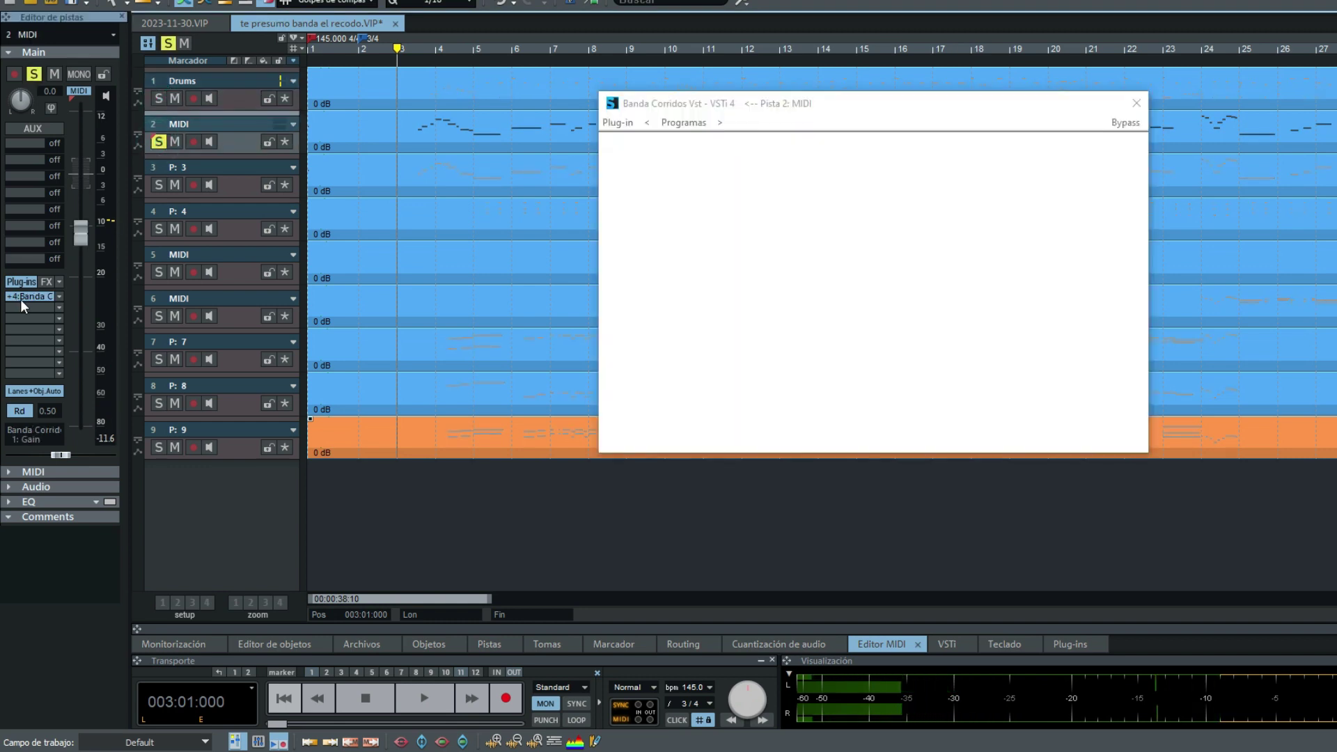
{"action": "left_click_drag", "start_coordinate": [875, 113], "coordinate": [1044, 132]}
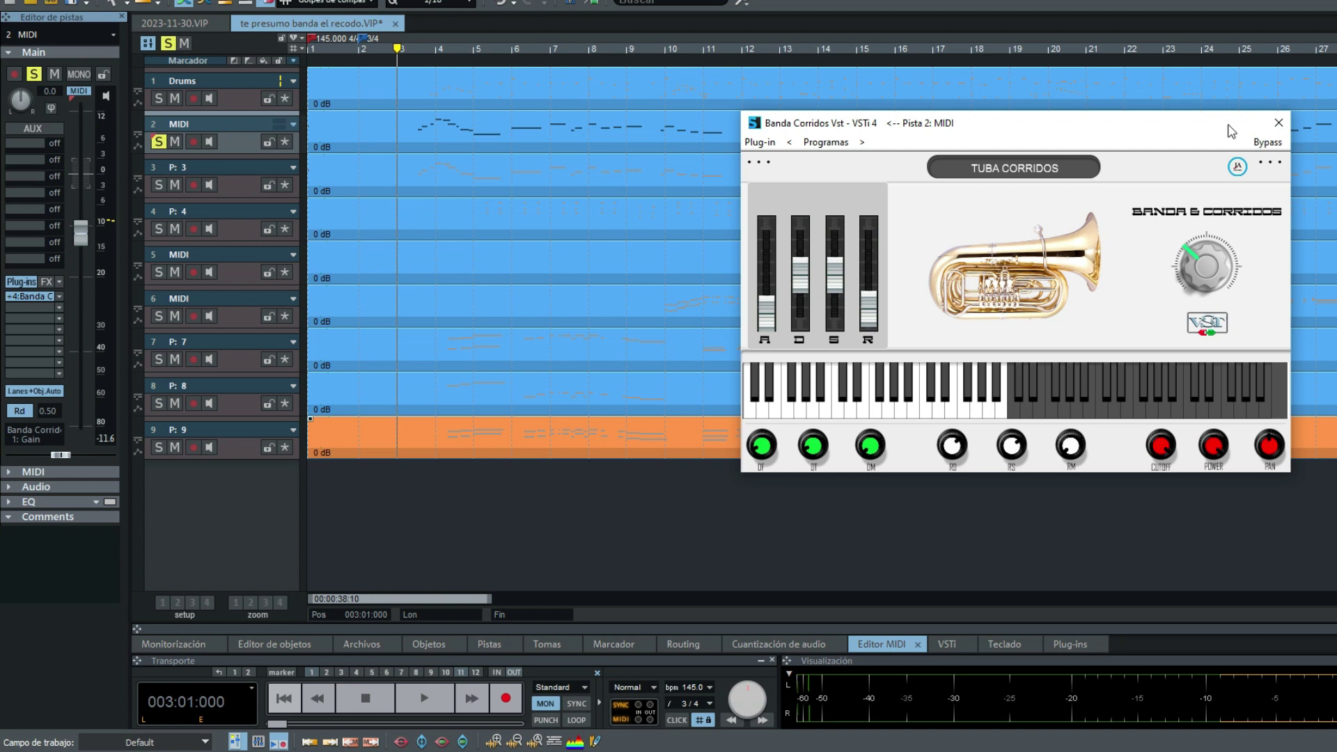
{"action": "mouse_move", "coordinate": [1059, 125]}
{"action": "left_mouse_down"}
{"action": "mouse_move", "coordinate": [1075, 127]}
{"action": "mouse_move", "coordinate": [1035, 130]}
{"action": "left_mouse_up"}
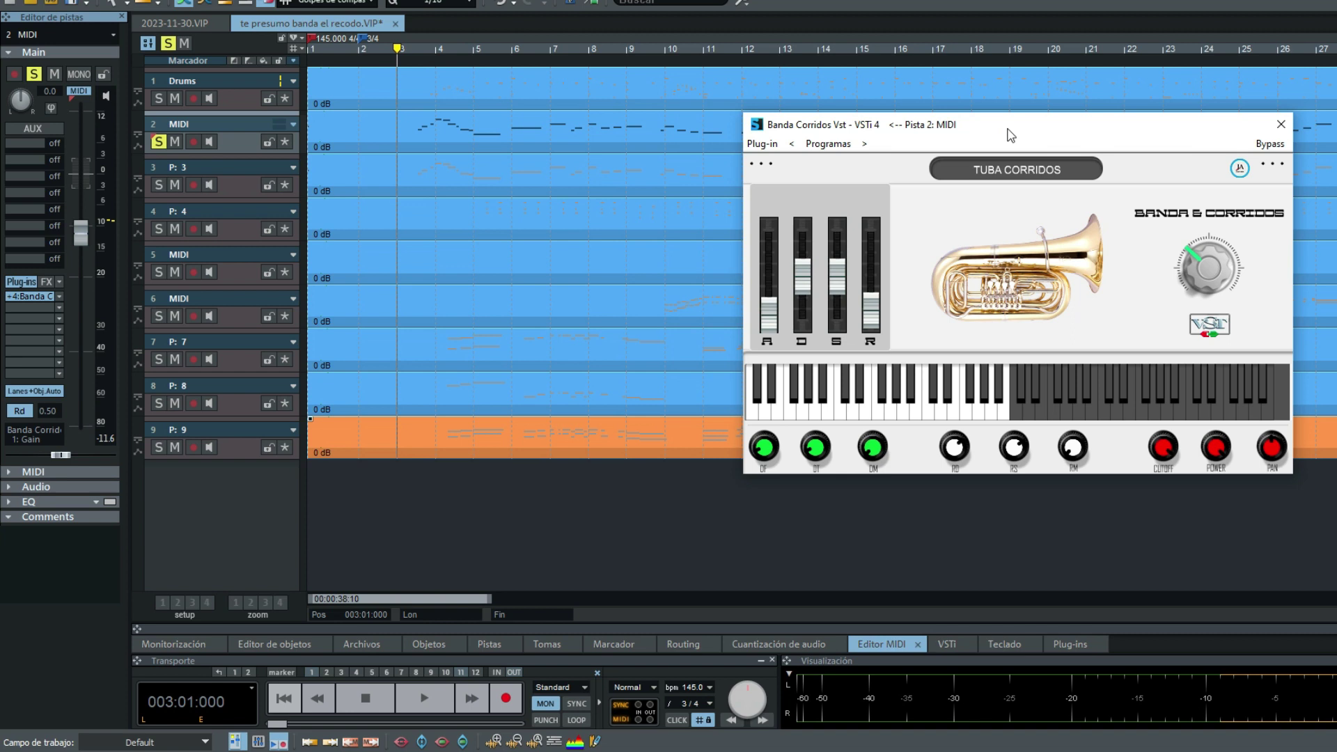
Look at track 5's Banda Elements instrument and close both open instrument windows.
{"action": "left_click", "coordinate": [242, 185]}
{"action": "left_click", "coordinate": [237, 233]}
{"action": "left_click", "coordinate": [238, 271]}
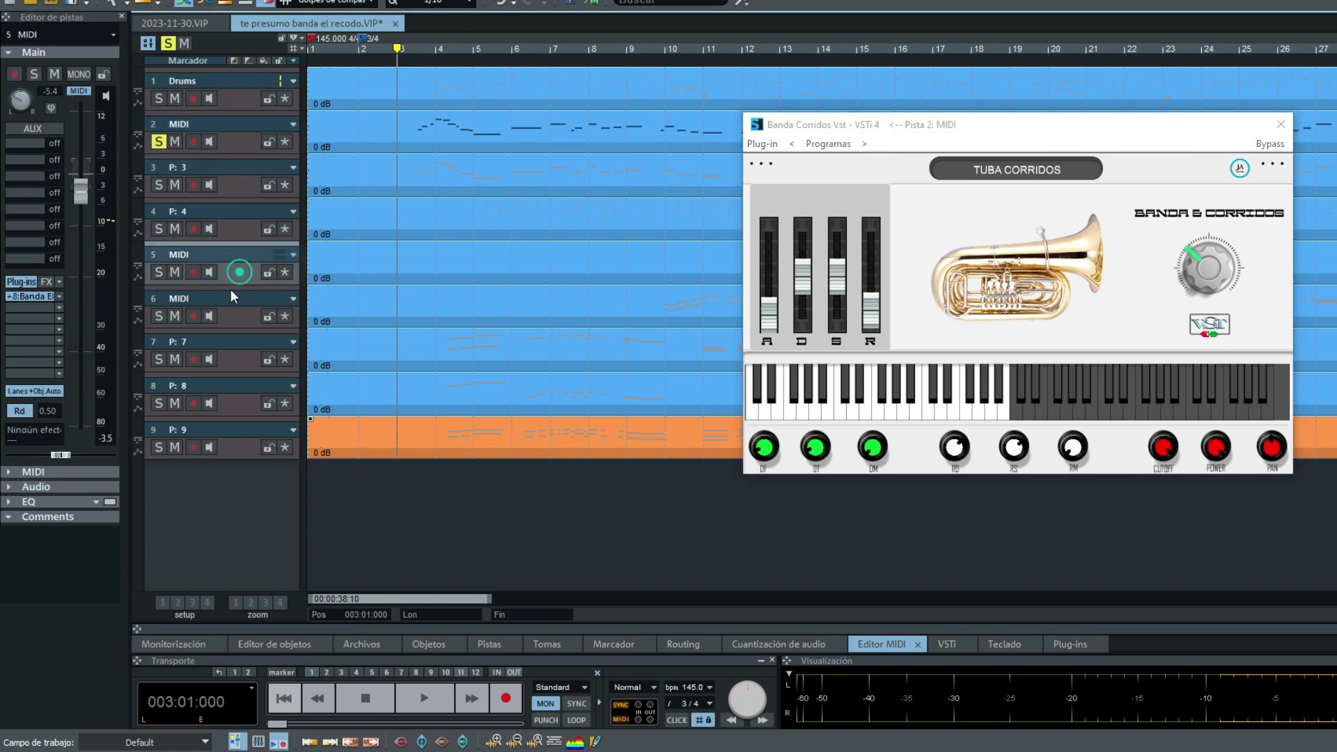
{"action": "left_click", "coordinate": [45, 298]}
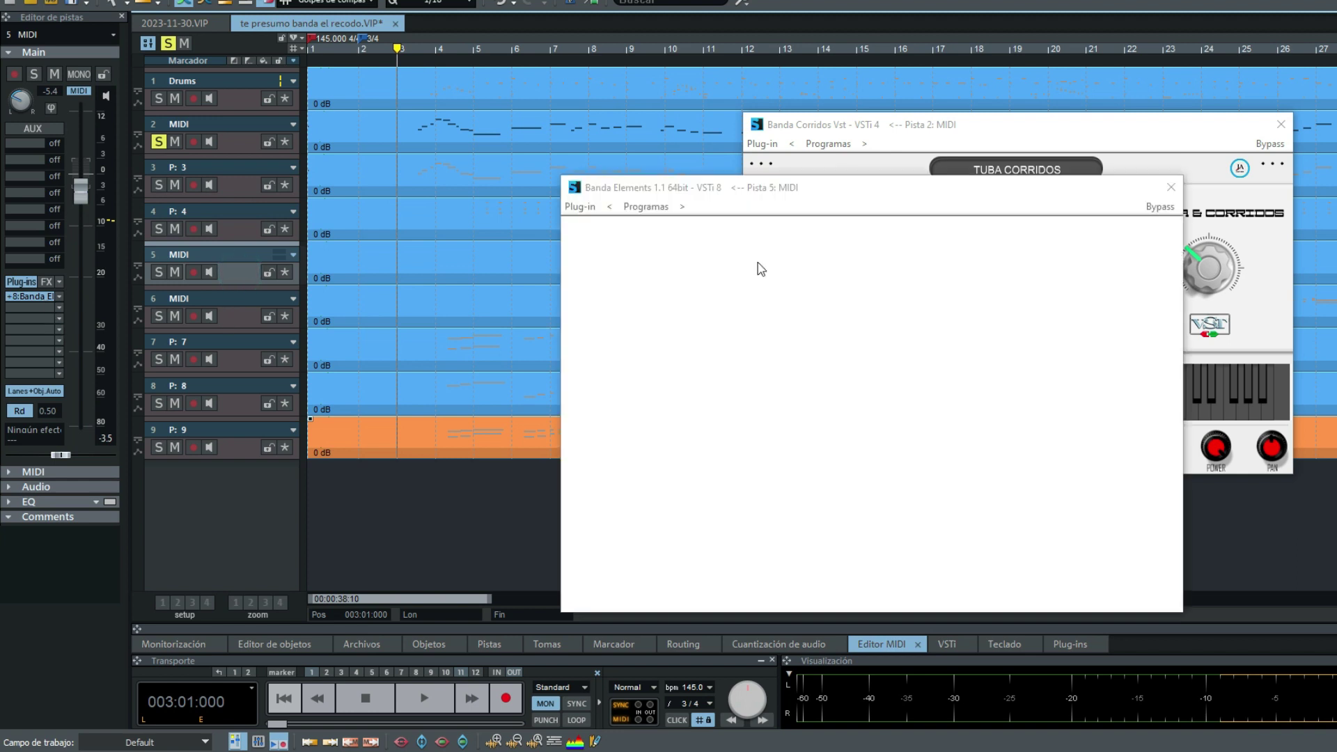
{"action": "left_click_drag", "start_coordinate": [910, 185], "coordinate": [423, 188]}
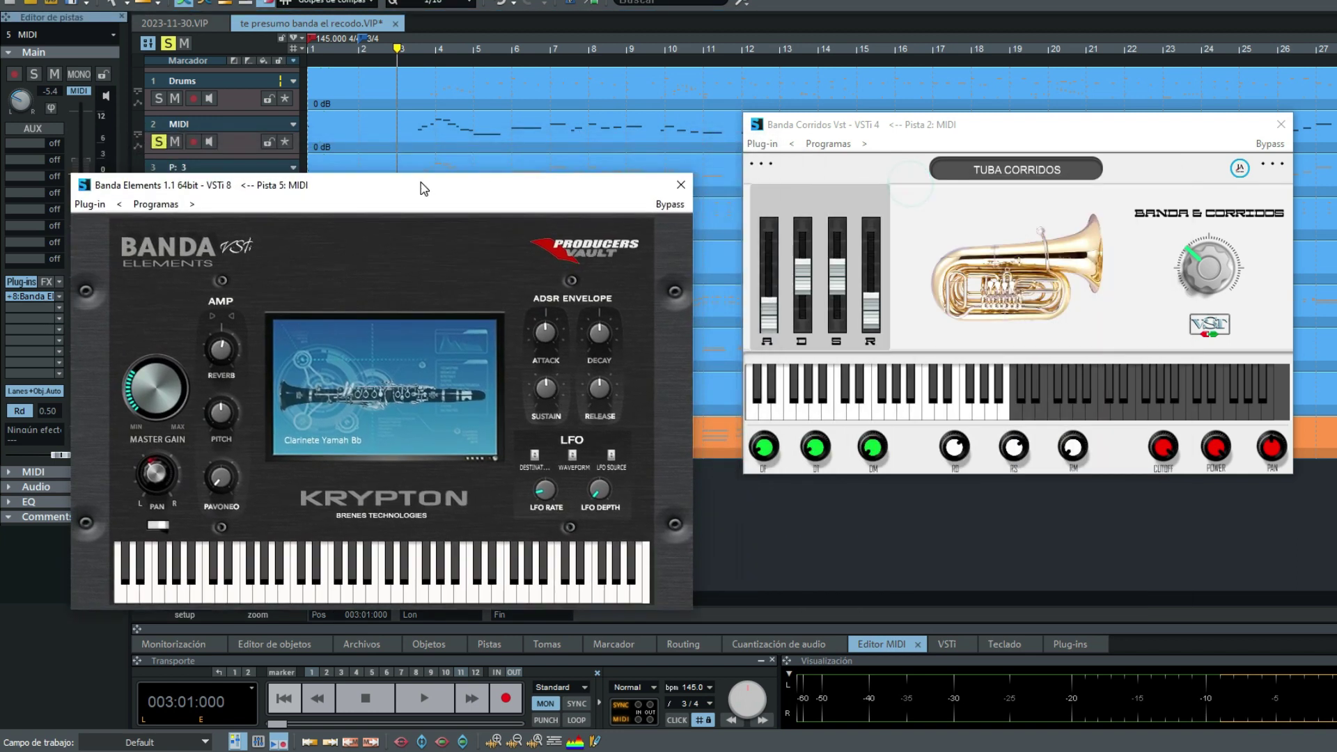
{"action": "left_click", "coordinate": [680, 185]}
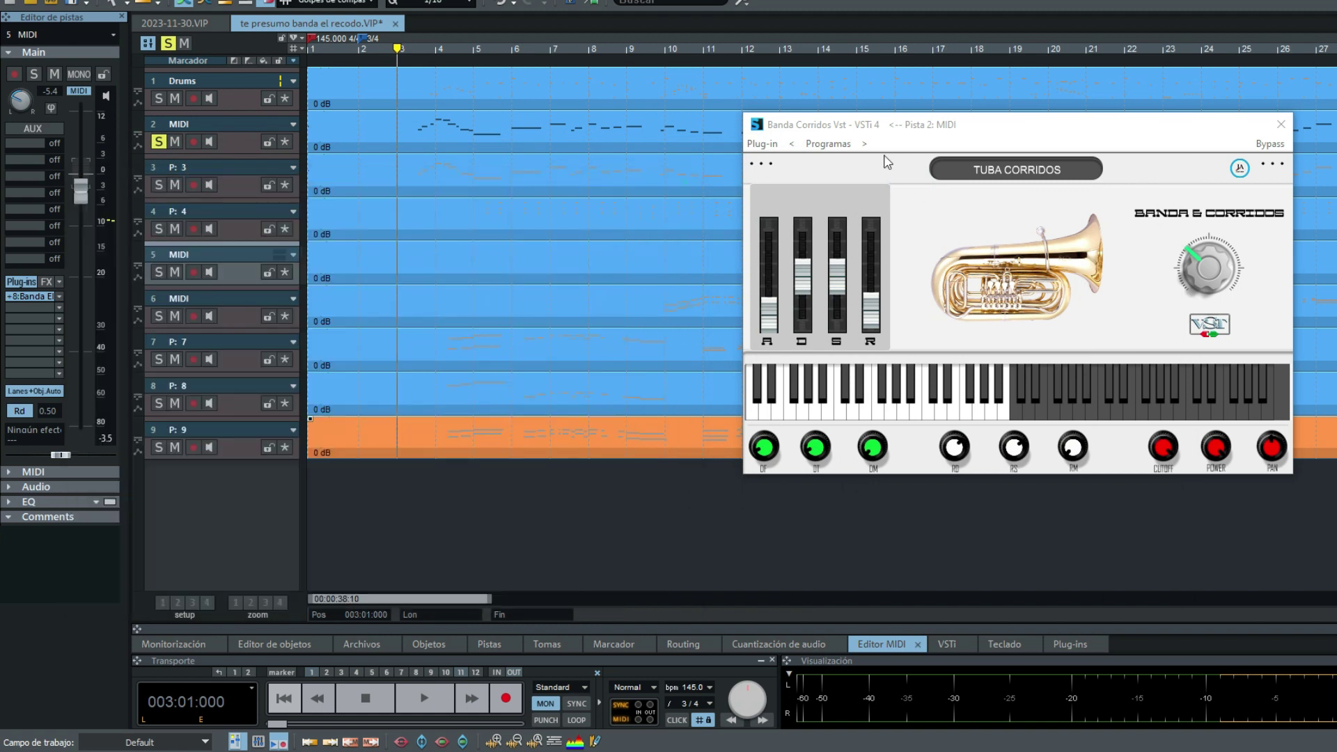
{"action": "left_click", "coordinate": [1280, 123]}
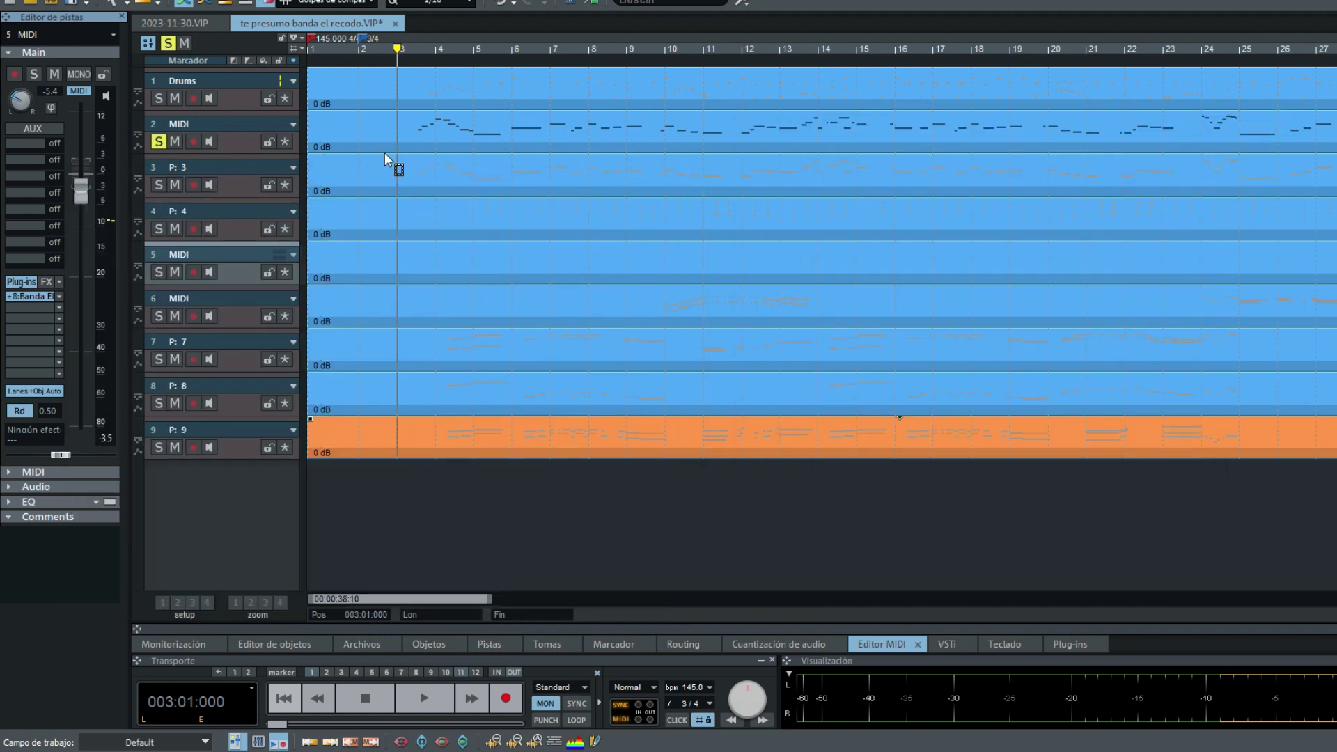
Try to raise the gain of track 2's Tuba Corridos instrument while playing the track in solo.
{"action": "left_click", "coordinate": [232, 144]}
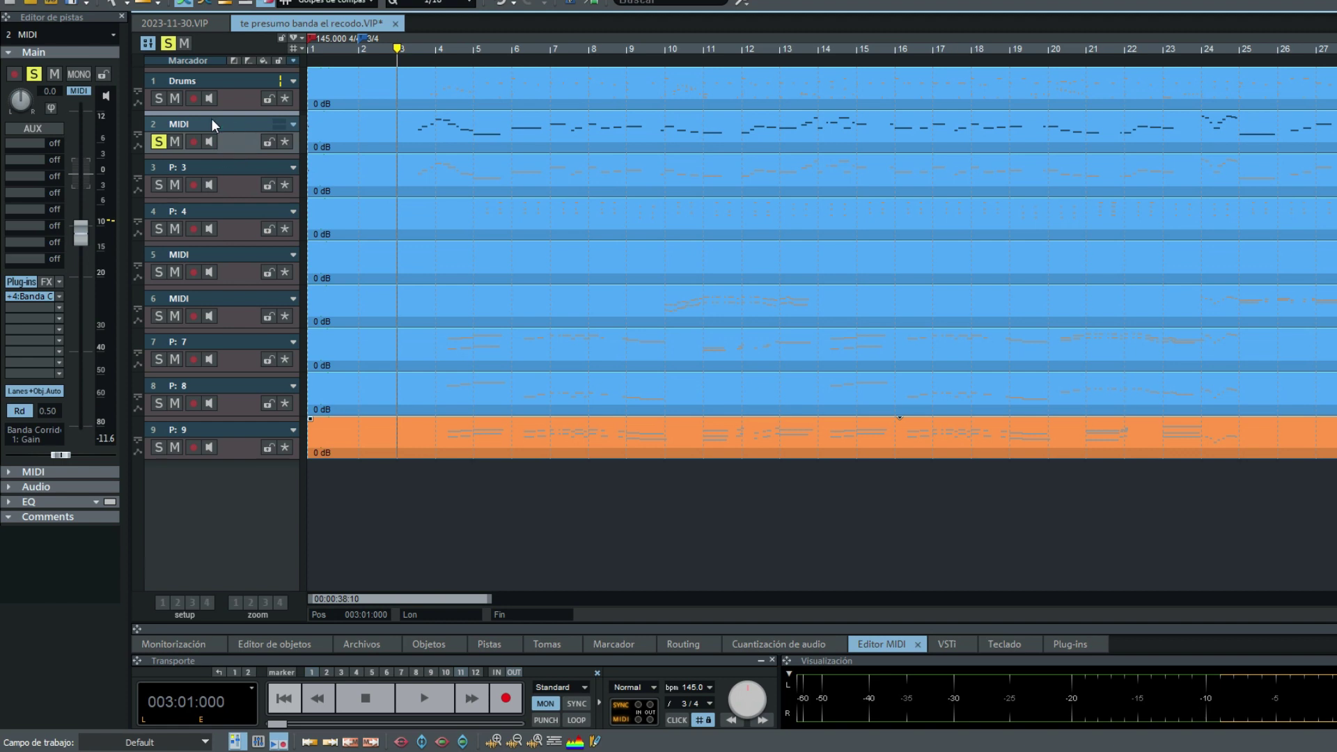
{"action": "left_click", "coordinate": [45, 295]}
{"action": "left_click", "coordinate": [1280, 123]}
{"action": "key", "text": "space"}
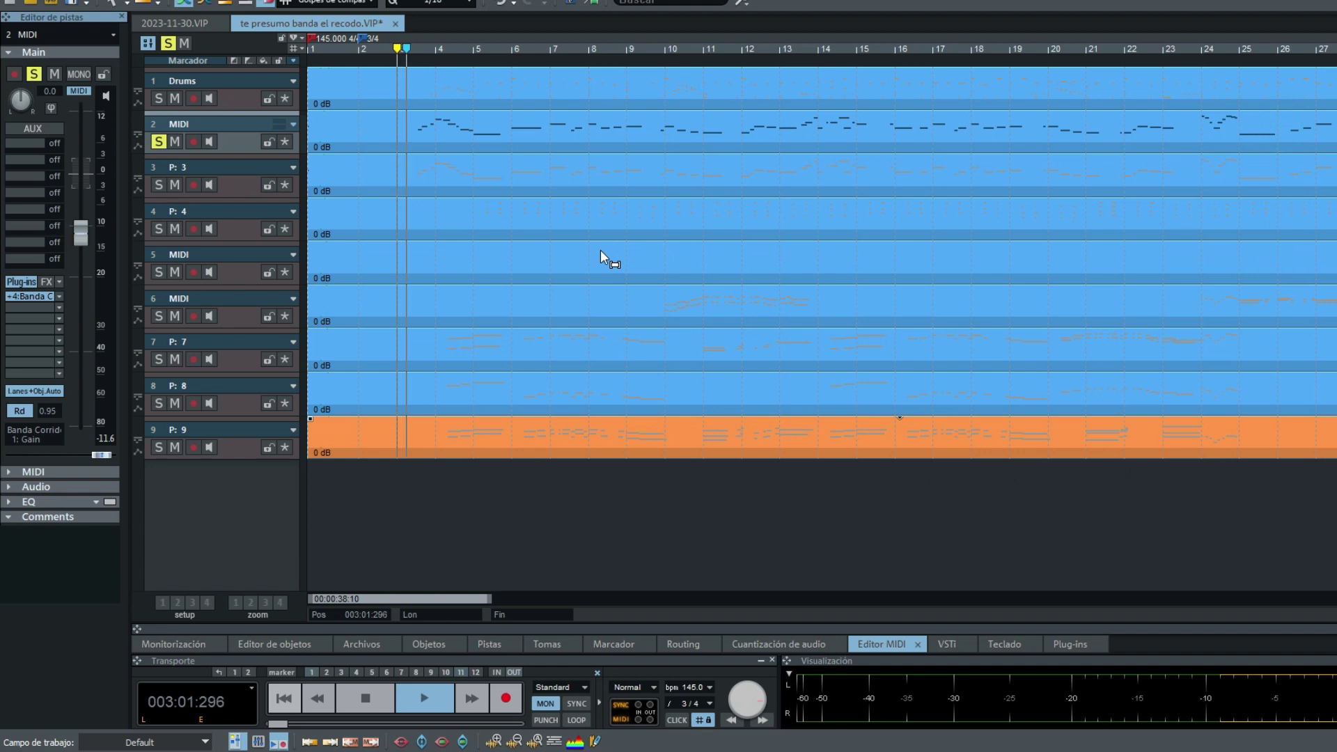
{"action": "left_click", "coordinate": [229, 146]}
{"action": "left_click", "coordinate": [28, 297]}
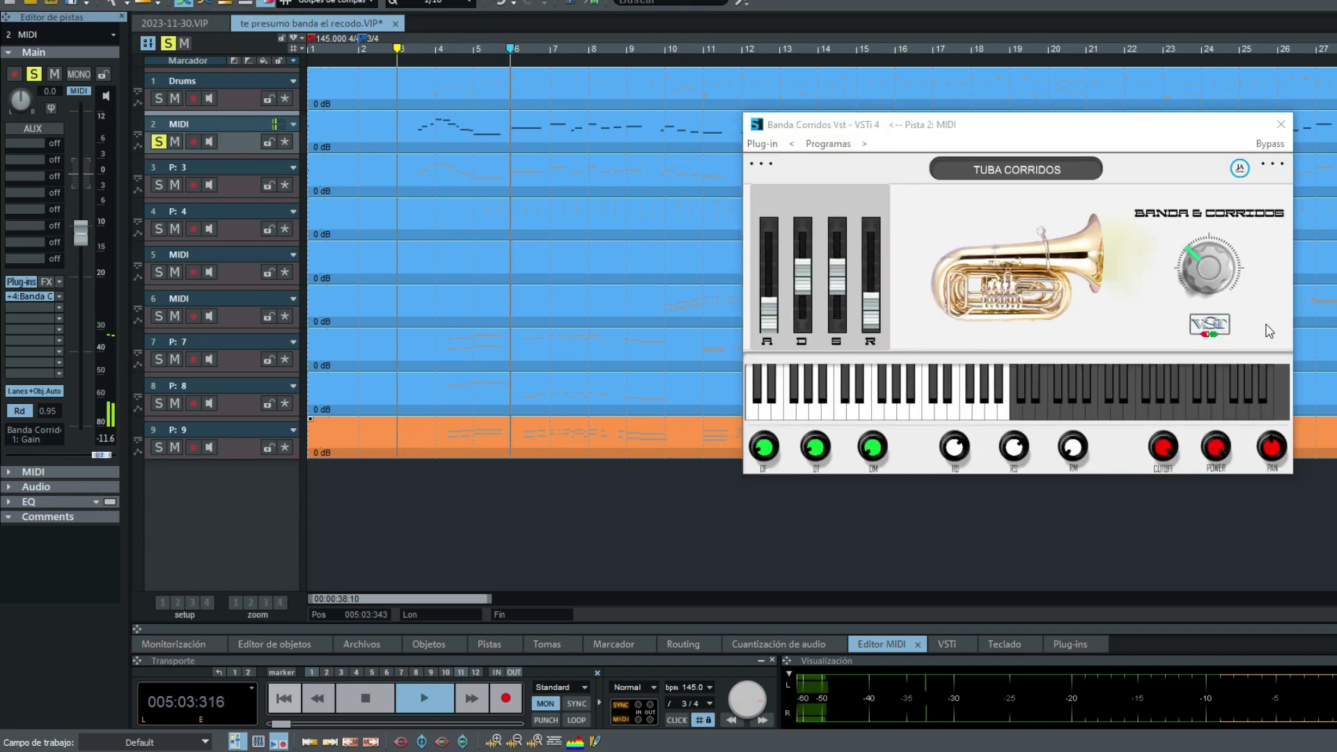
{"action": "left_click_drag", "start_coordinate": [1208, 266], "coordinate": [1209, 173]}
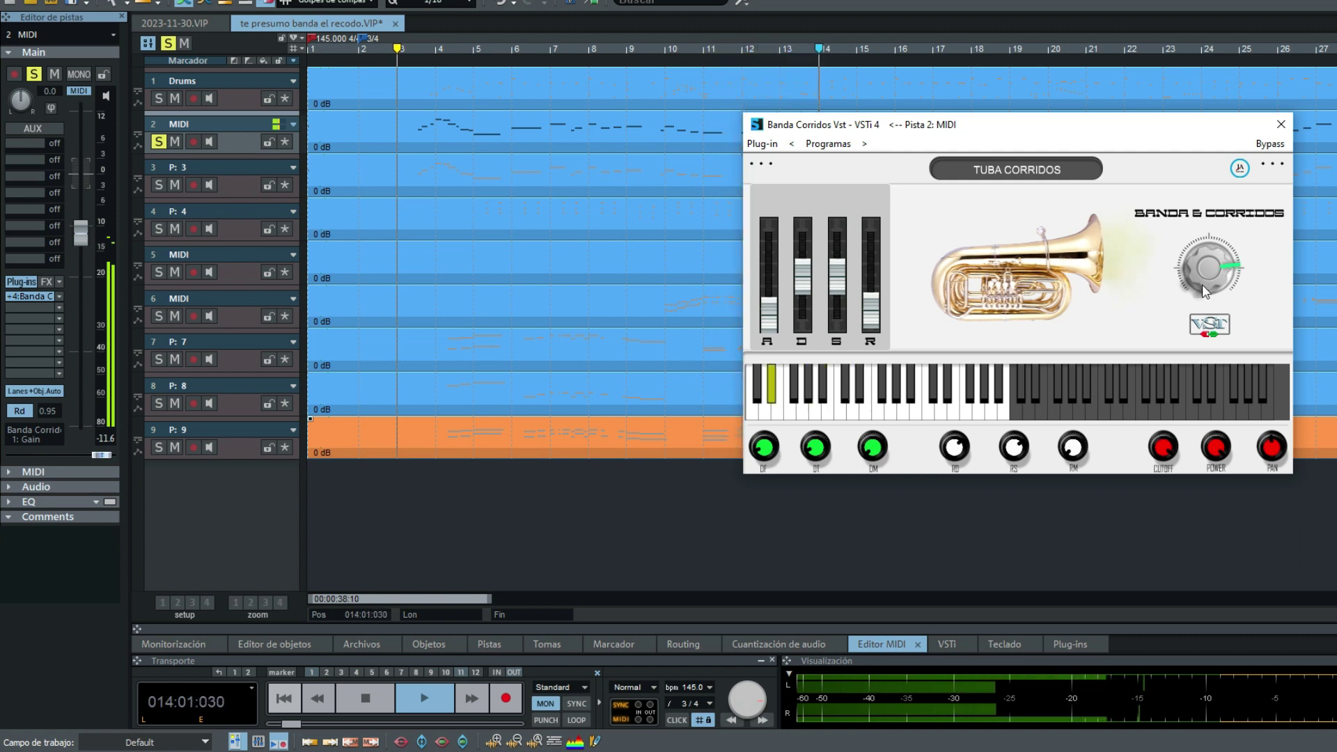
{"action": "left_click_drag", "start_coordinate": [1202, 284], "coordinate": [1171, 296]}
{"action": "key", "text": "space"}
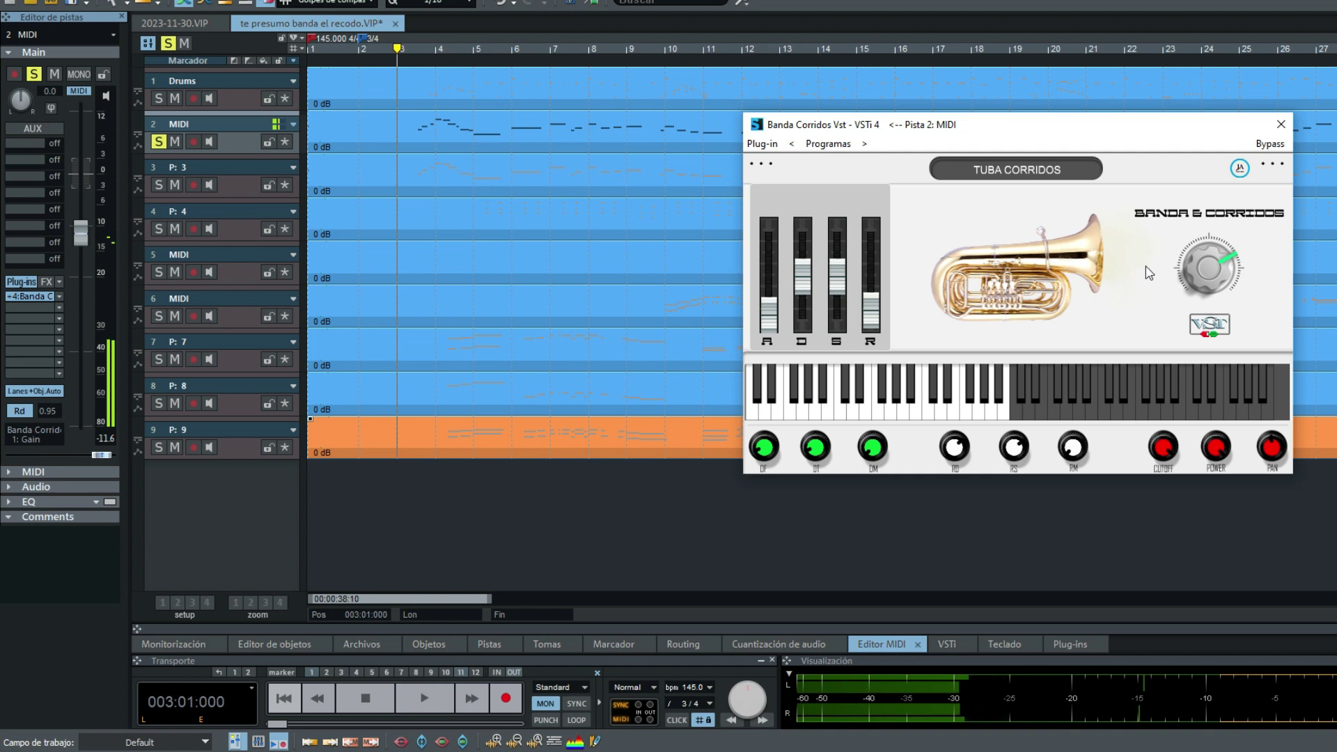
Add track 3 to the solo and raise its Tuba Corridos instrument's gain during playback, closing both instrument windows.
{"action": "left_click", "coordinate": [160, 185]}
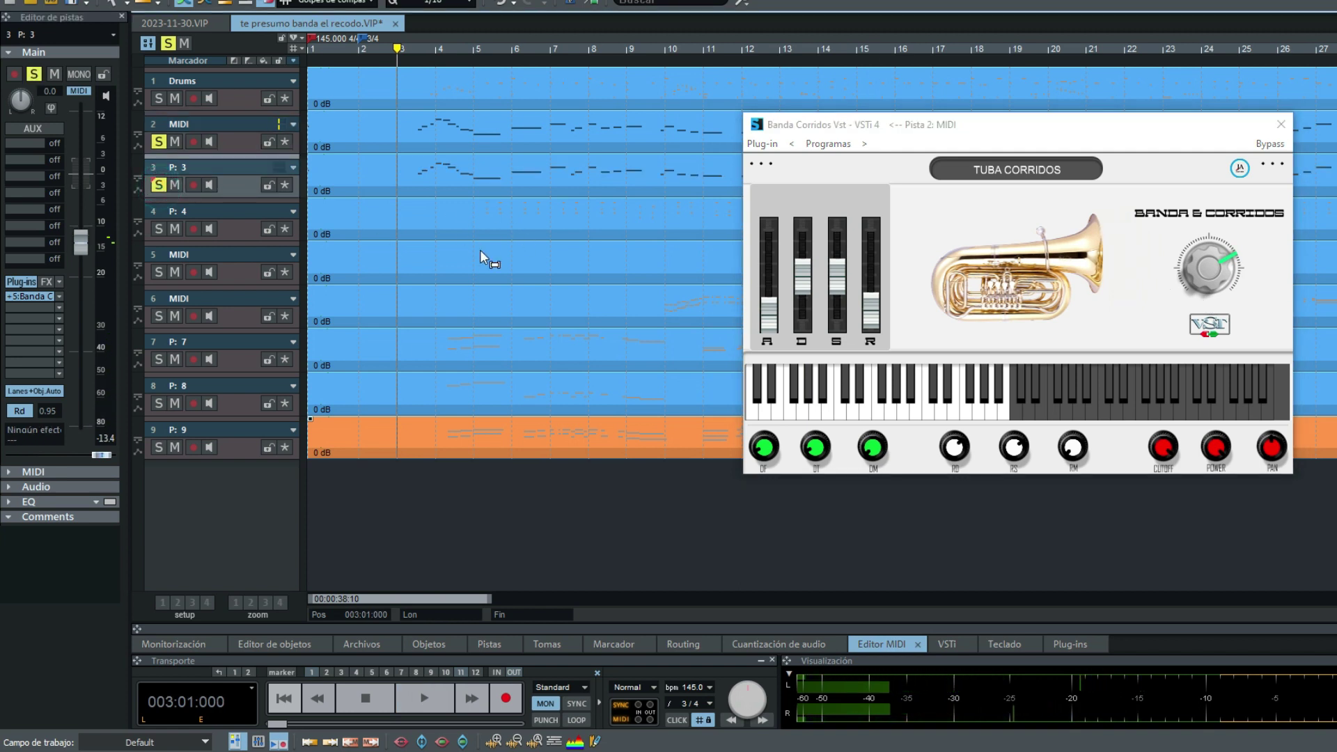
{"action": "key", "text": "space"}
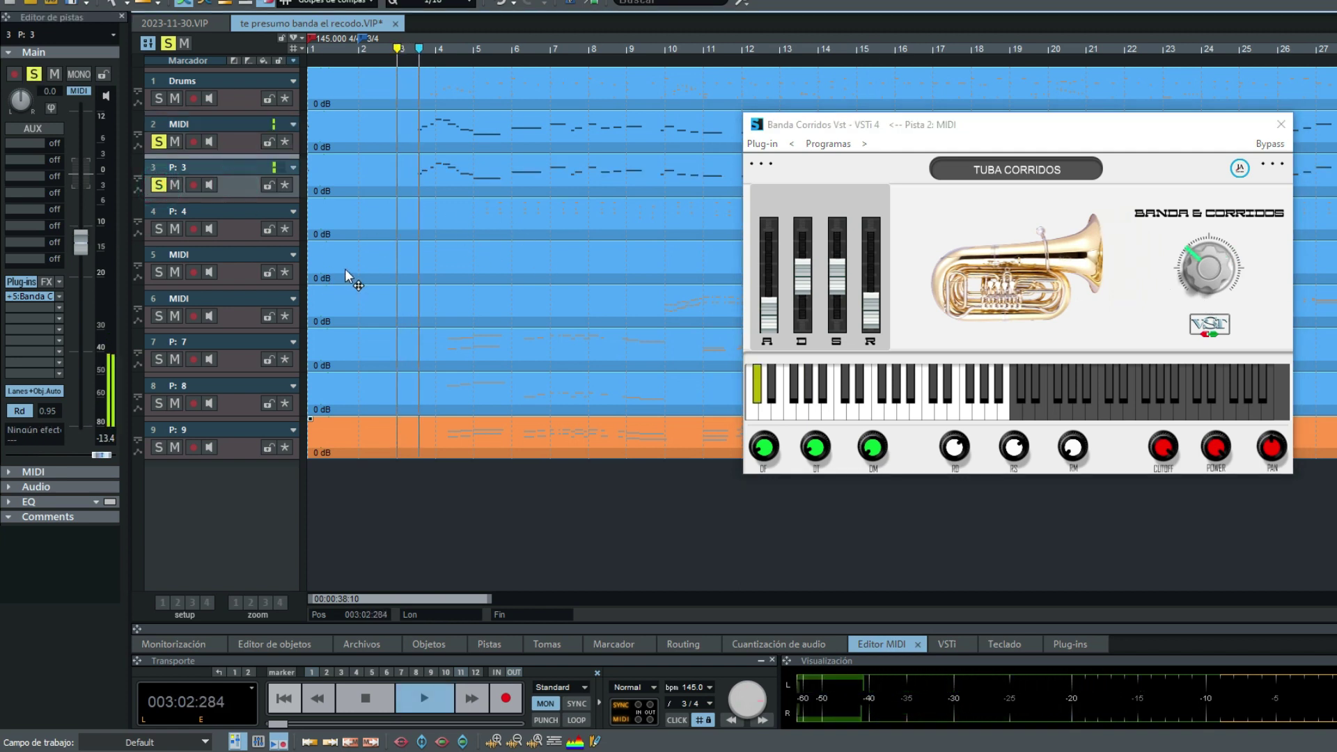
{"action": "left_click", "coordinate": [40, 298]}
{"action": "left_click_drag", "start_coordinate": [1161, 316], "coordinate": [1160, 253]}
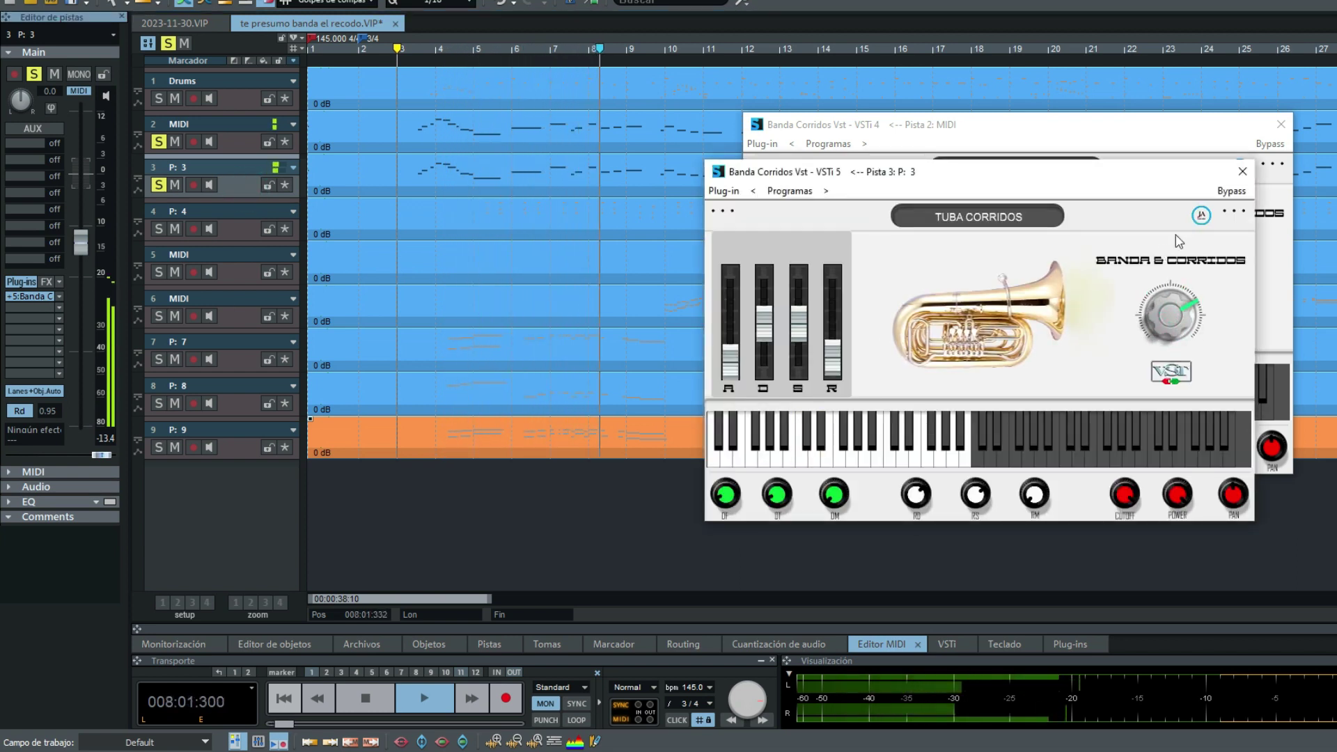
{"action": "left_click", "coordinate": [1242, 172]}
{"action": "left_click", "coordinate": [1280, 126]}
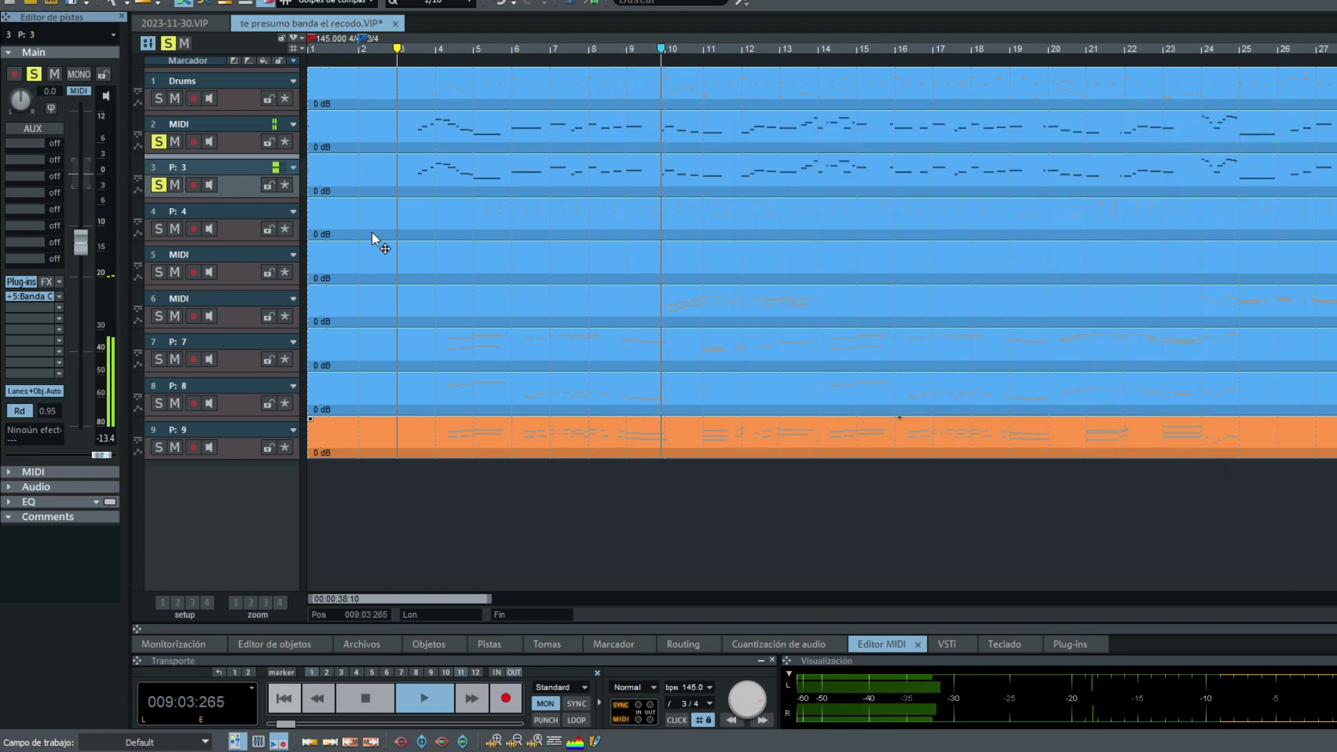
Add the Drums track and track 4 to the solo group and play the mix from bar 3.
{"action": "left_click", "coordinate": [165, 100]}
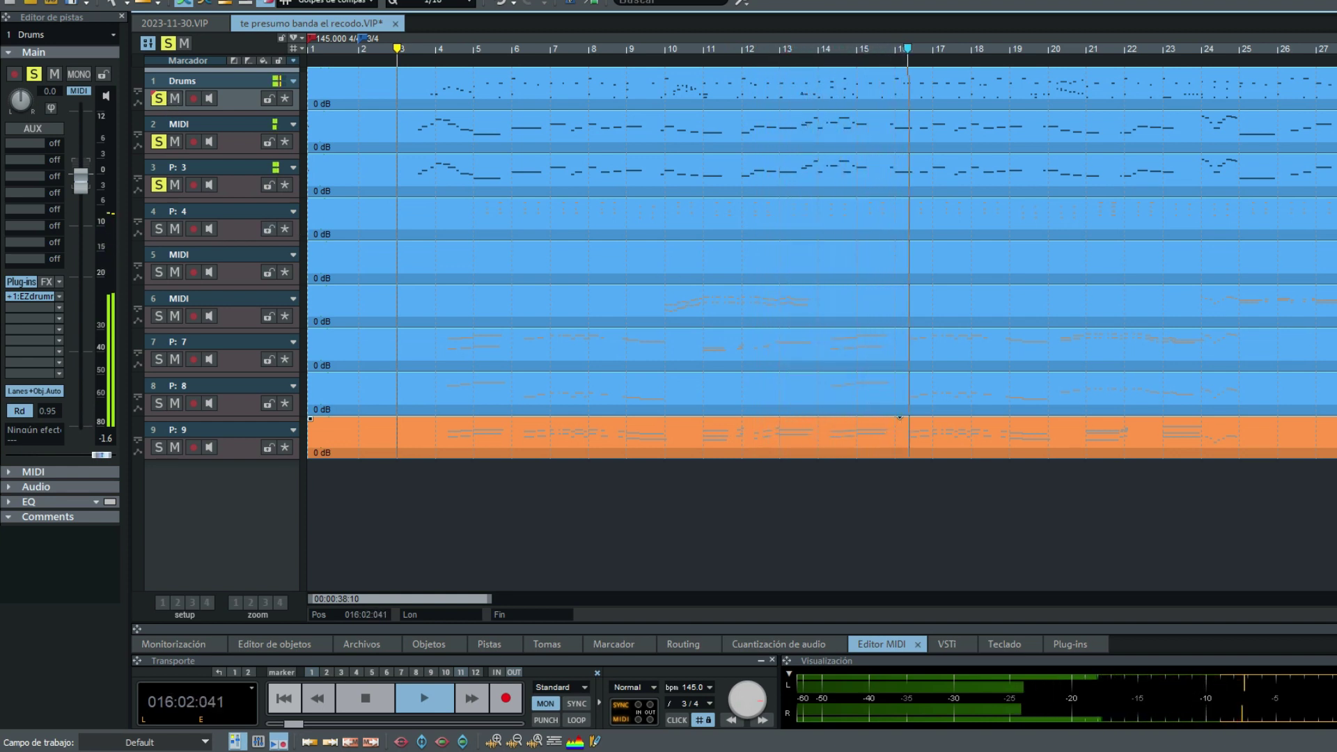
{"action": "key", "text": "space"}
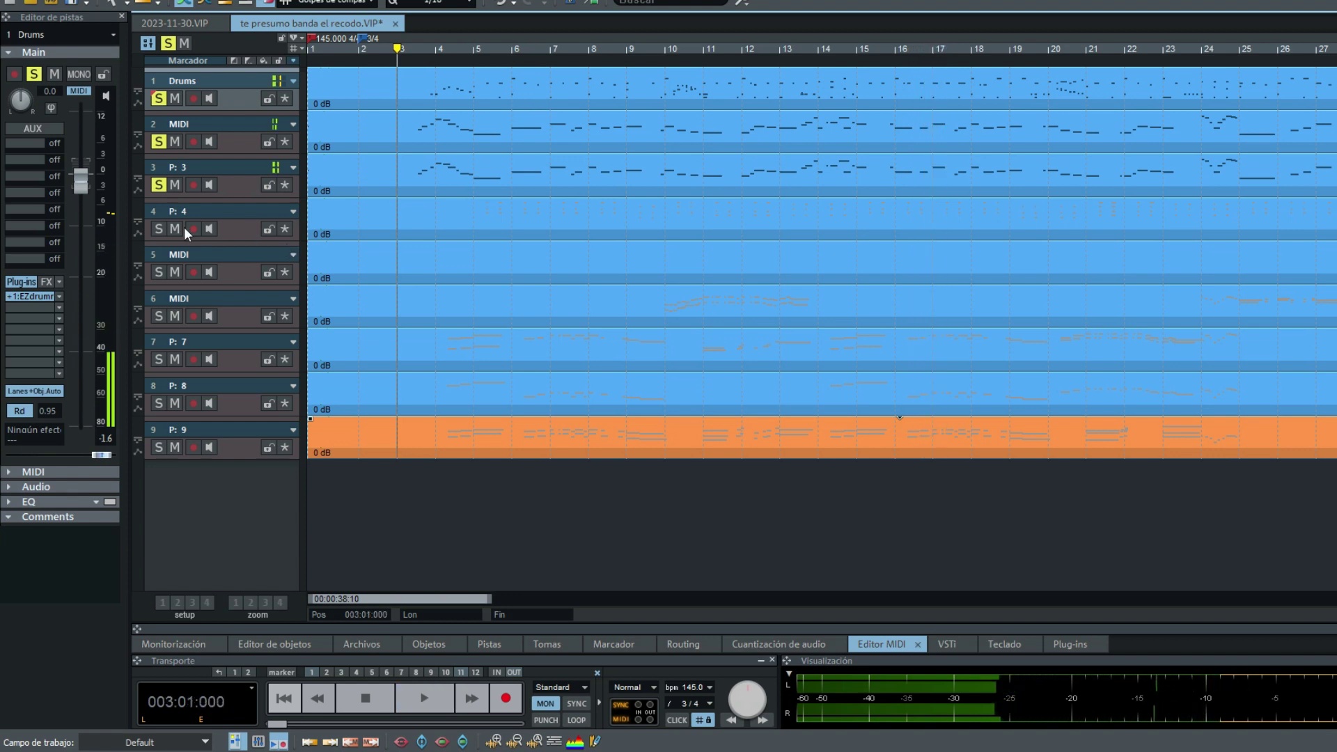
{"action": "left_click", "coordinate": [156, 228]}
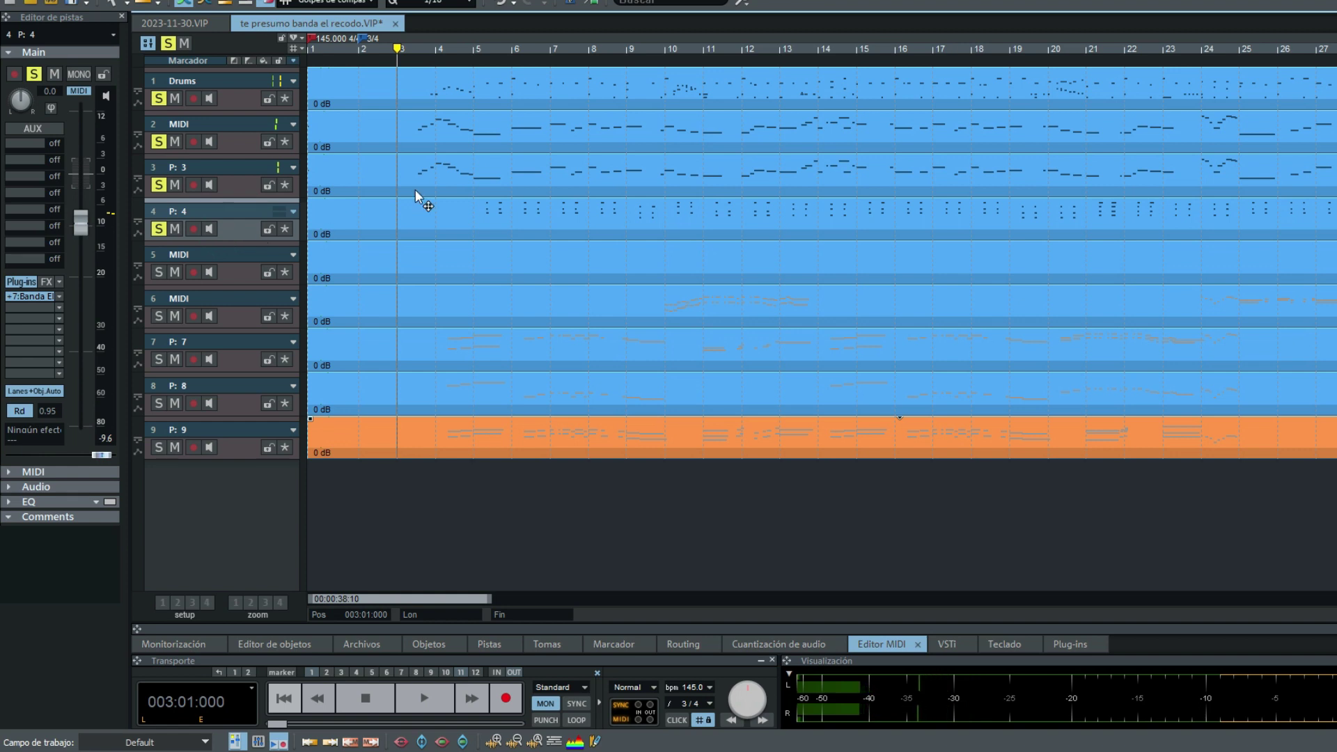
{"action": "key", "text": "space"}
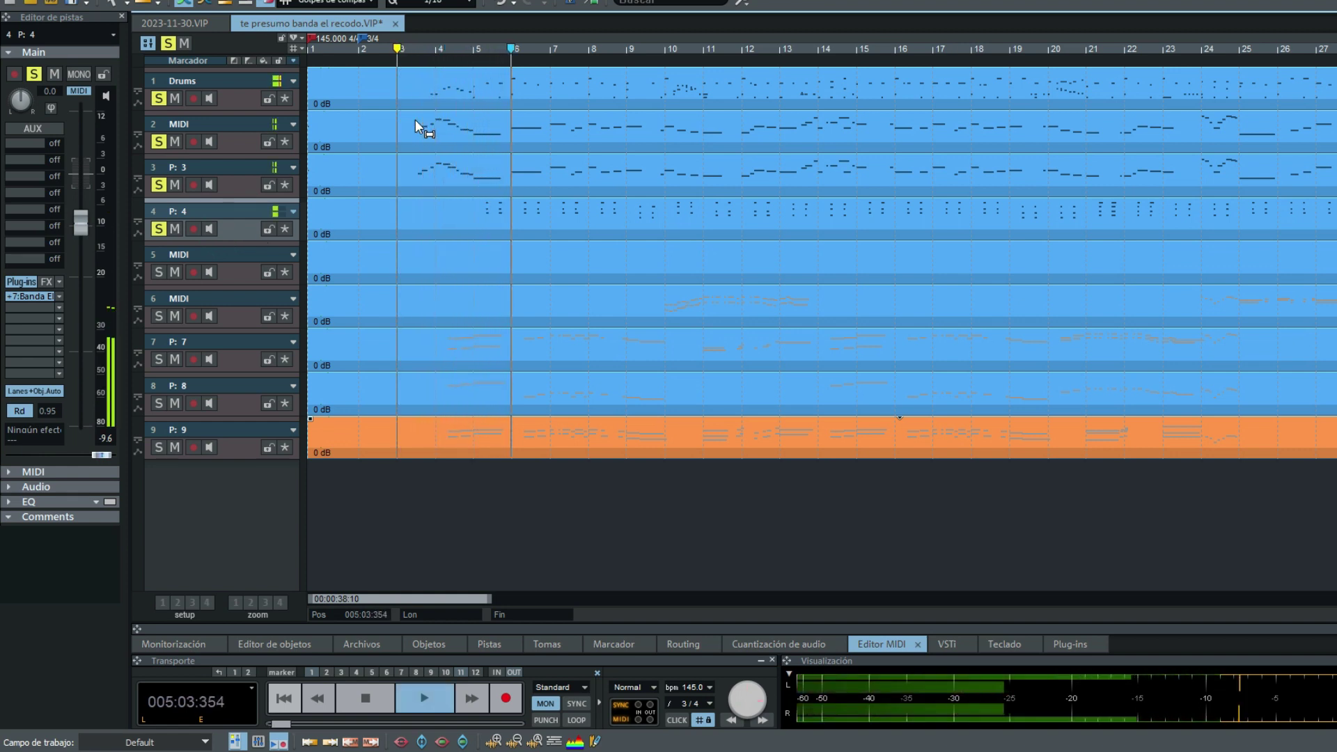
Raise track 3's volume to about -3.5 dB and track 2's volume to about -2.8 dB.
{"action": "left_click", "coordinate": [240, 191]}
{"action": "left_click_drag", "start_coordinate": [85, 215], "coordinate": [85, 191]}
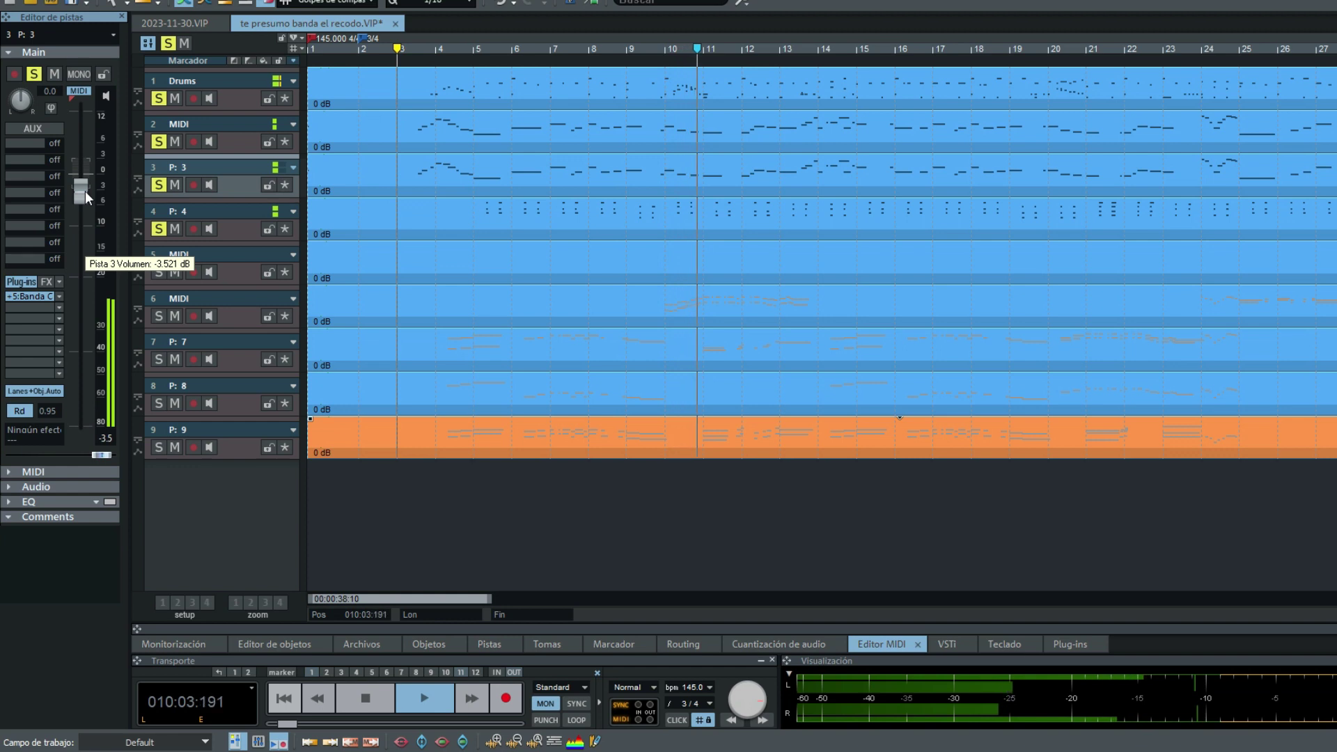
{"action": "left_click", "coordinate": [233, 145]}
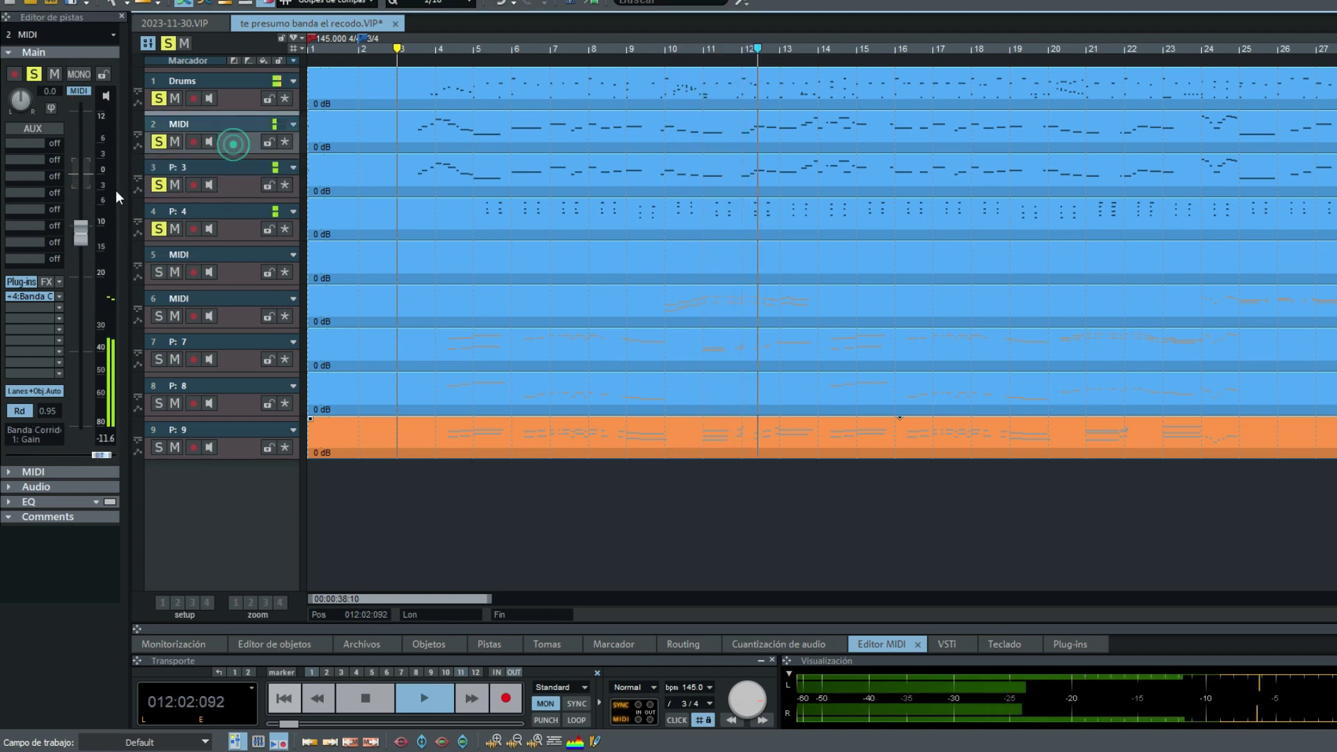
{"action": "left_click_drag", "start_coordinate": [80, 224], "coordinate": [81, 182]}
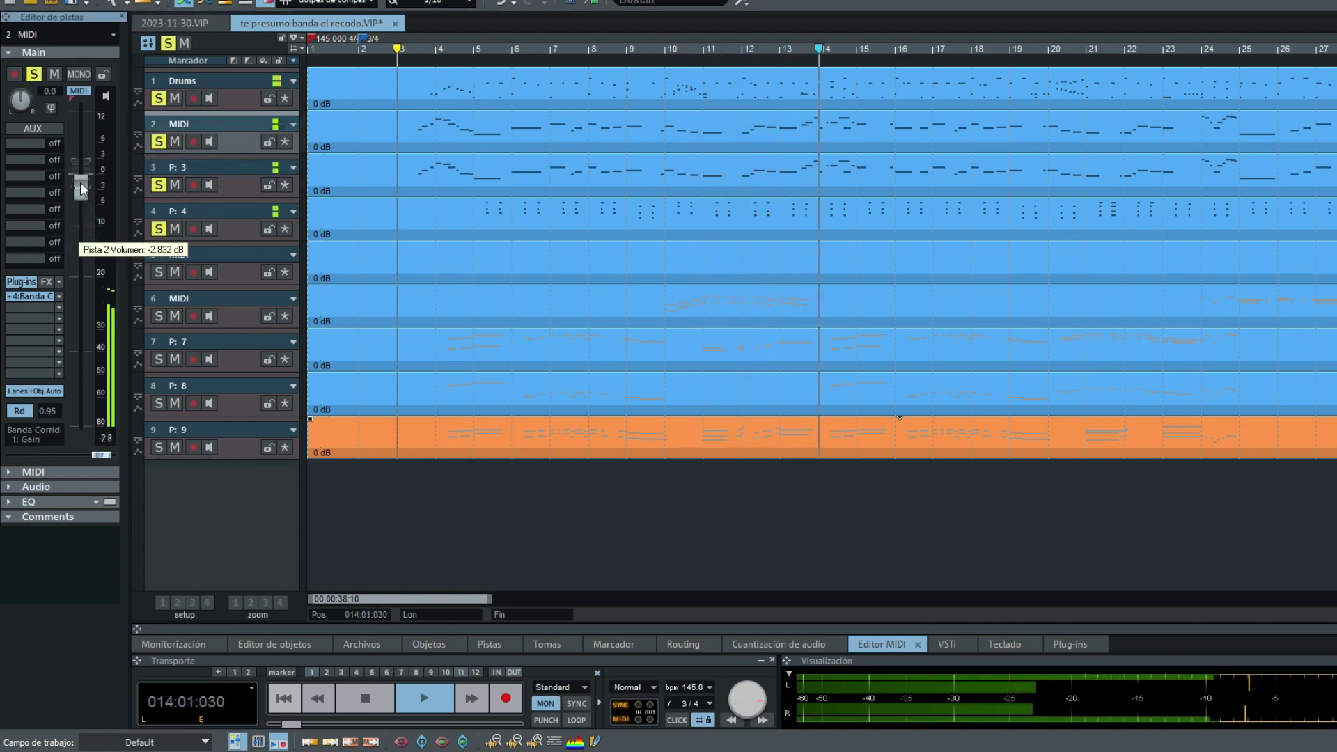
Raise track 4's volume to about -3.8 dB, and select track 6 with playback stopped.
{"action": "left_click", "coordinate": [232, 238]}
{"action": "left_click_drag", "start_coordinate": [86, 227], "coordinate": [85, 194]}
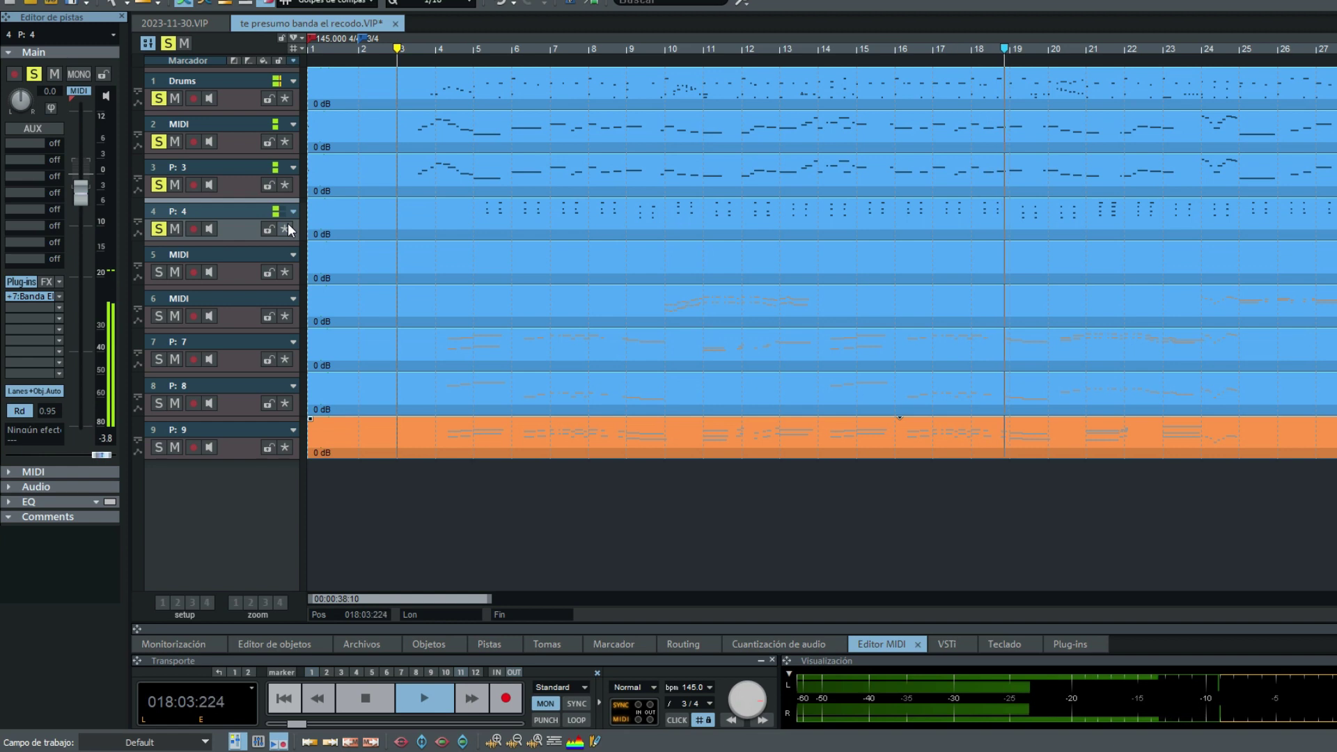
{"action": "key", "text": "space"}
{"action": "left_click", "coordinate": [237, 312]}
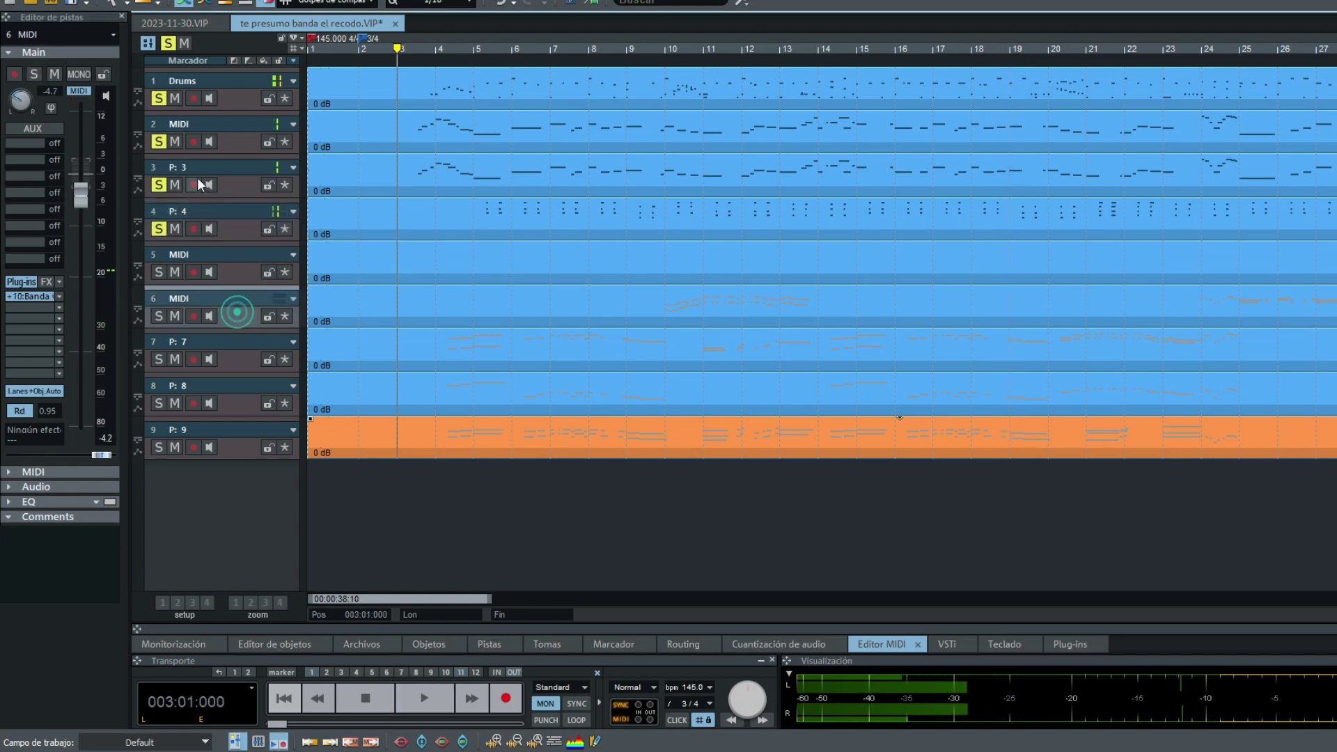
Clear the solo on all tracks and play the full mix from bar 3.
{"action": "left_click", "coordinate": [168, 43]}
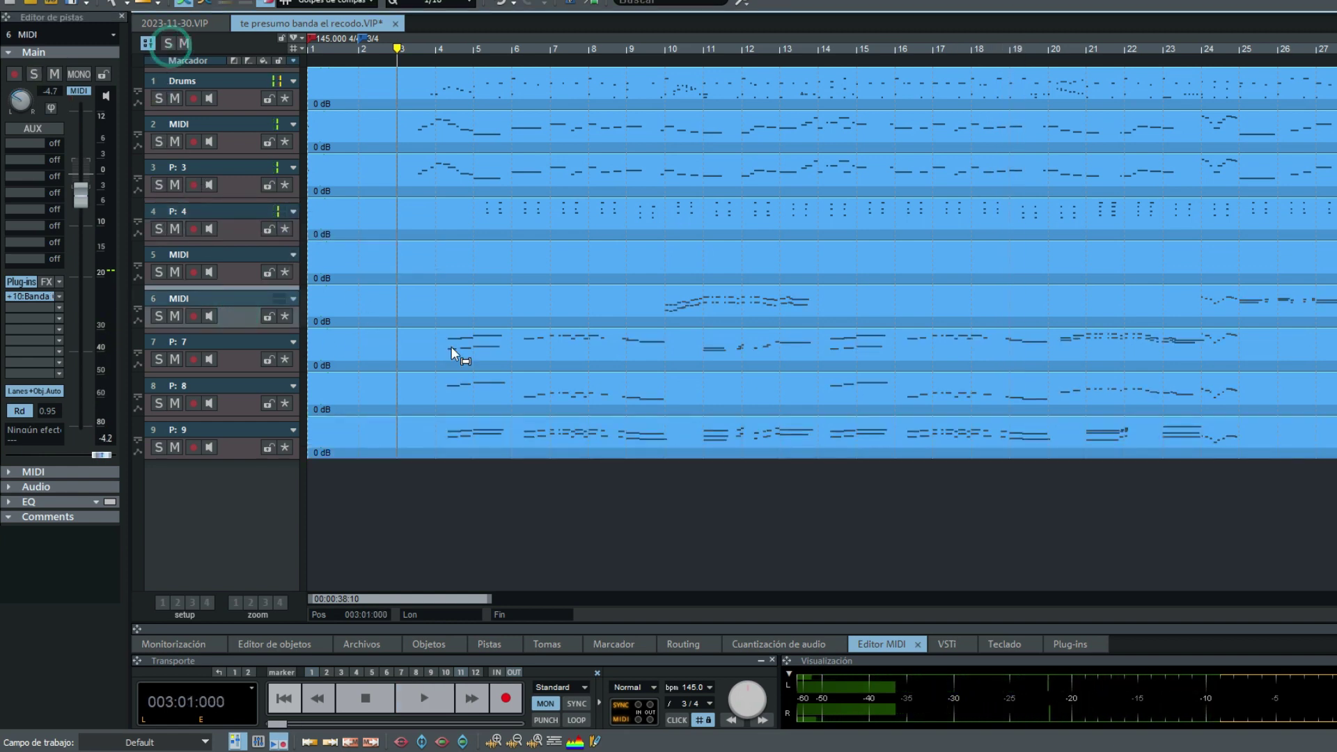
{"action": "key", "text": "space"}
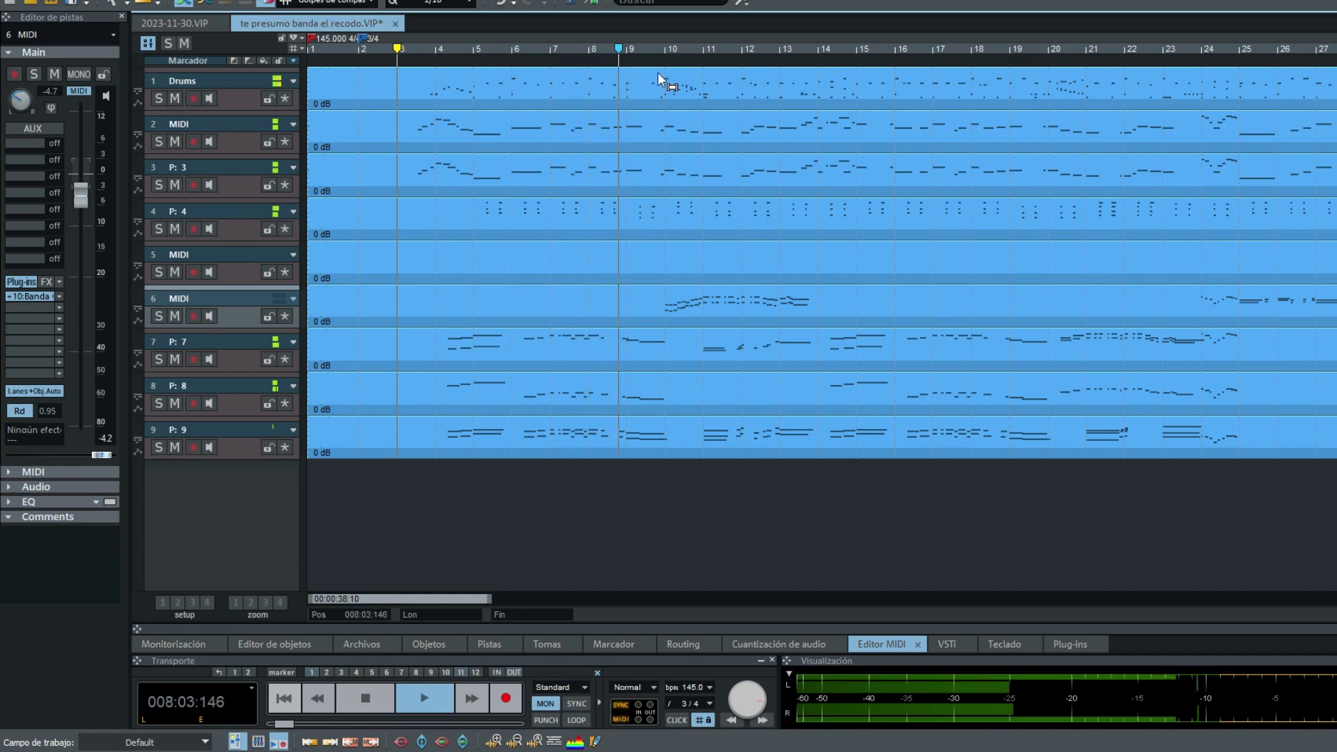
{"action": "key", "text": "space"}
Play the mix from bar 10 and raise track 6's volume to about 7.6 dB, ending with playback stopped.
{"action": "left_click", "coordinate": [662, 49]}
{"action": "key", "text": "space"}
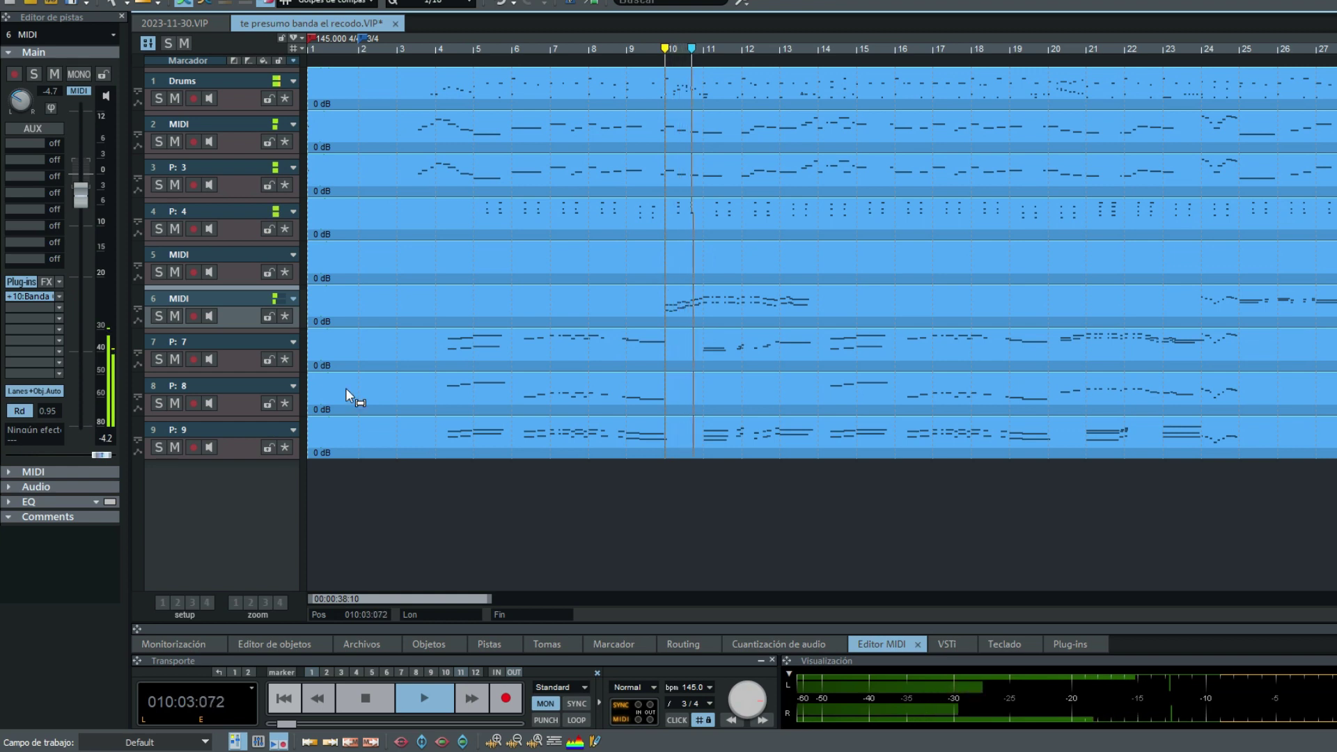
{"action": "left_click_drag", "start_coordinate": [78, 195], "coordinate": [81, 132]}
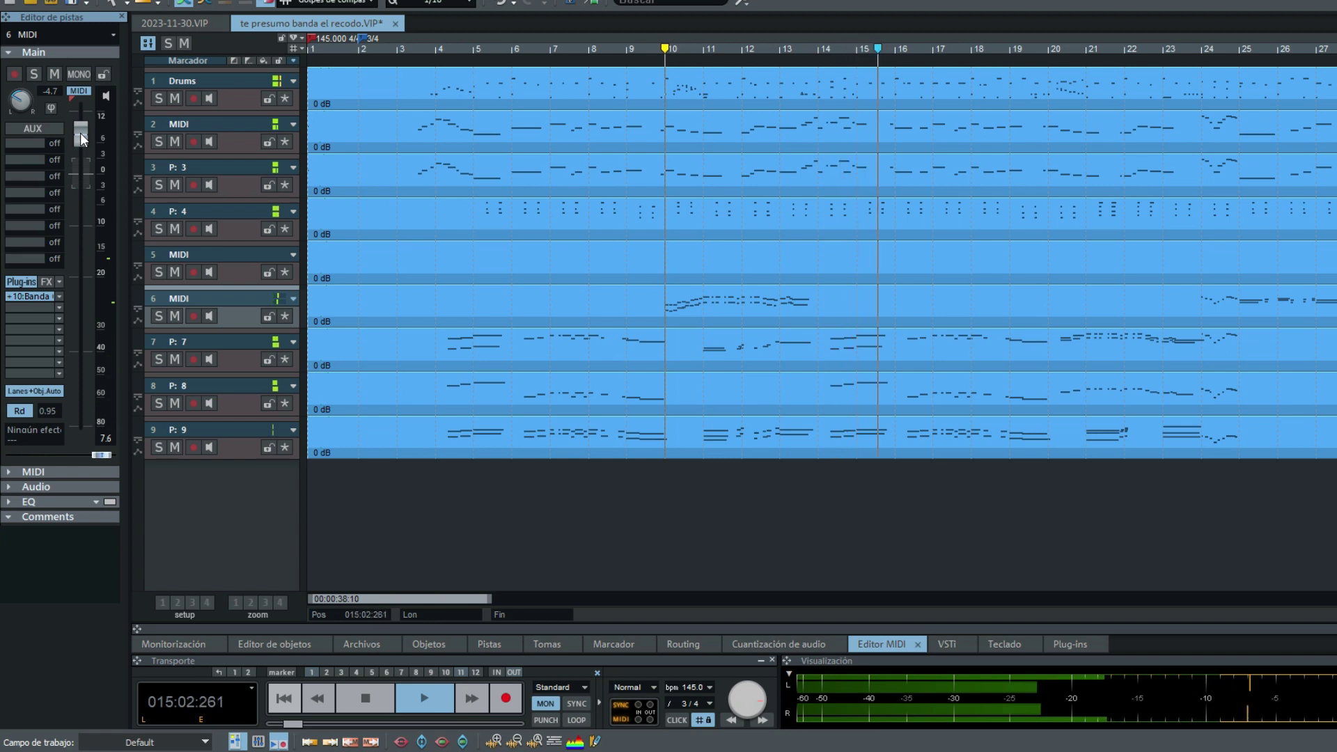
{"action": "key", "text": "space"}
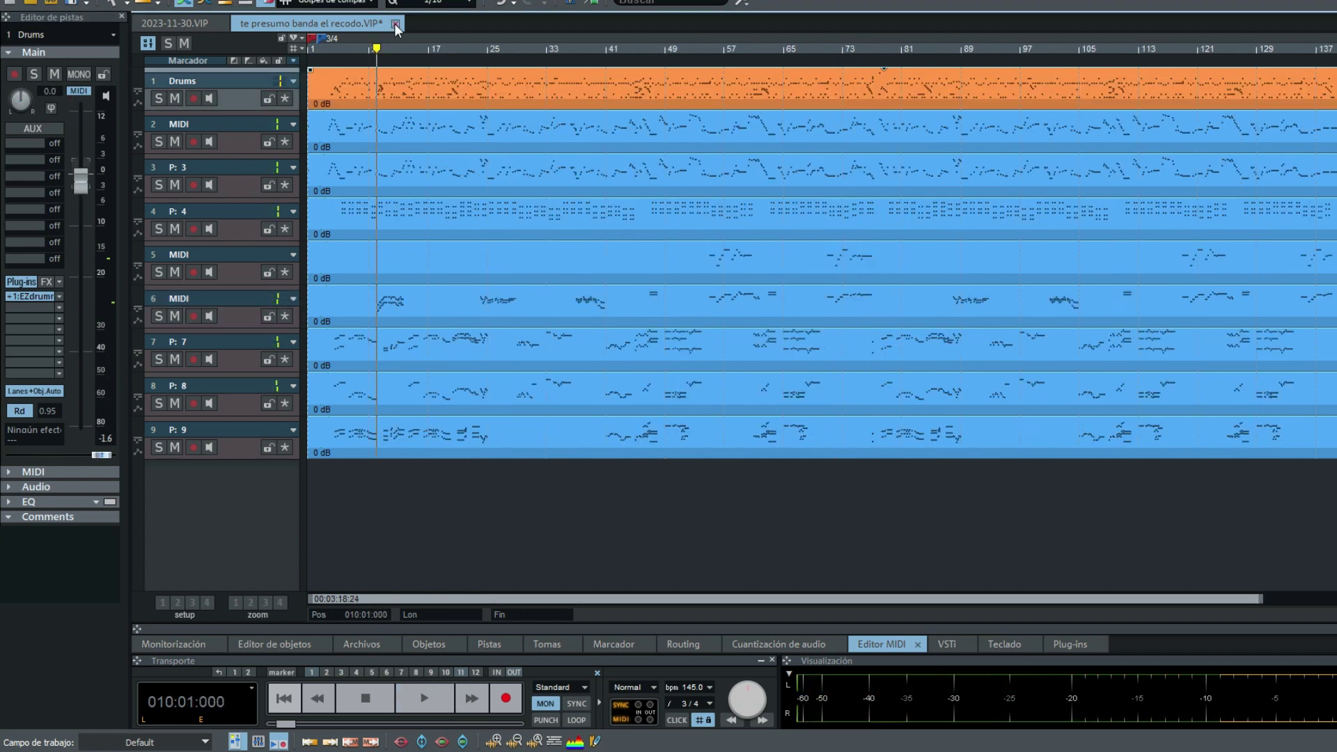
Close the project "te presumo banda el recodo" and save its changes.
{"action": "left_click", "coordinate": [395, 25]}
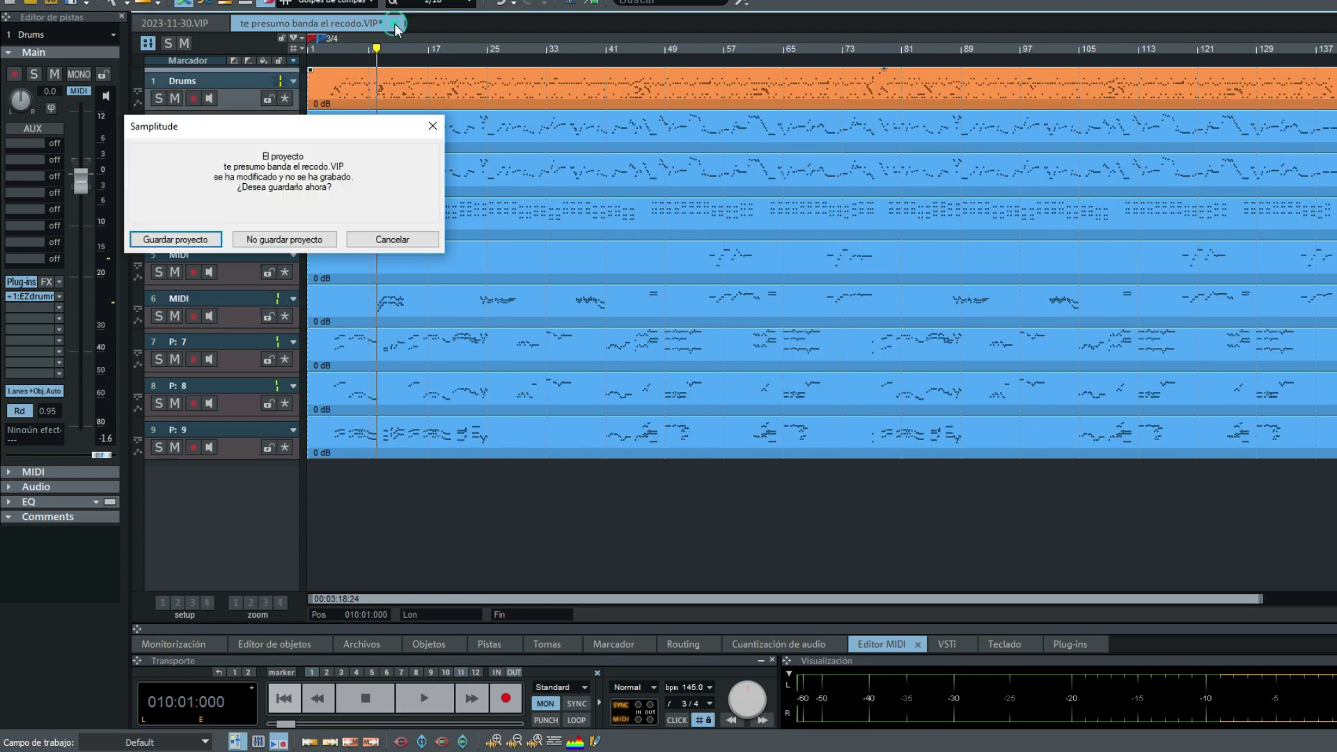
{"action": "left_click", "coordinate": [189, 241]}
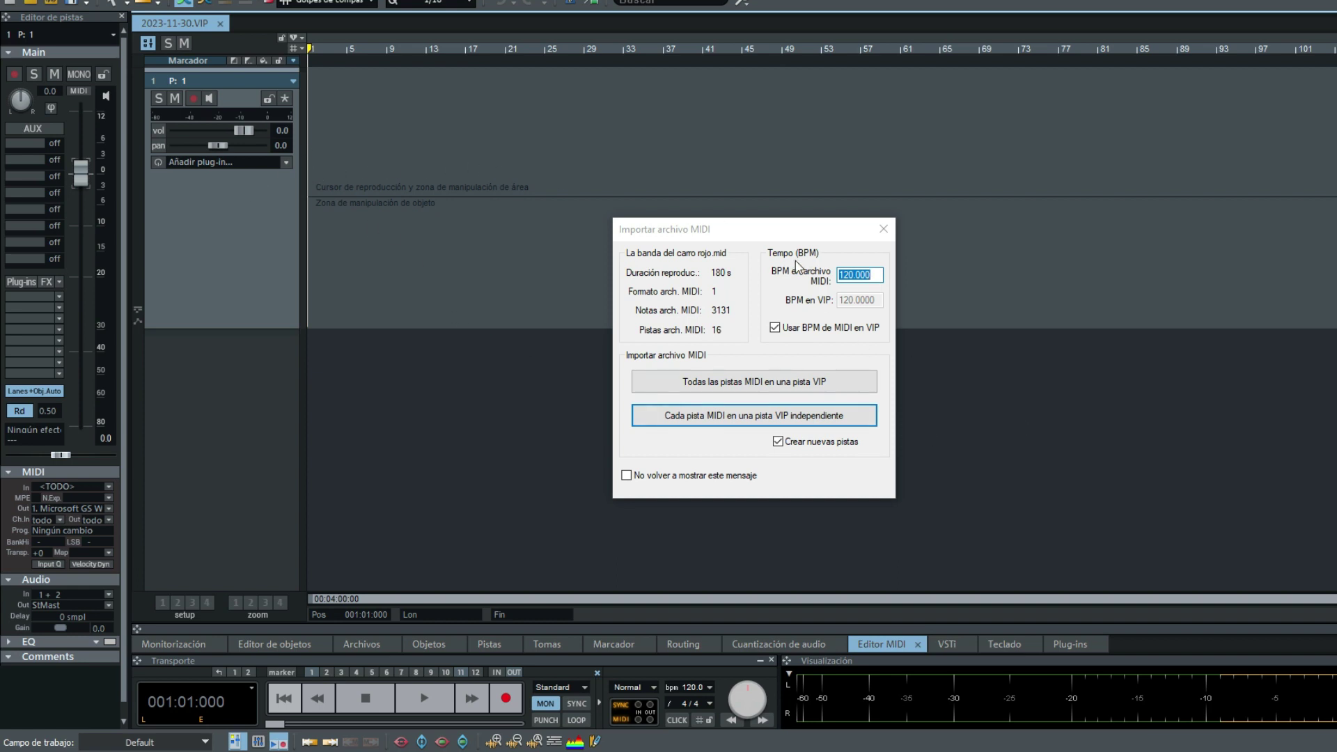
Import La banda del carro rojo.mid using its own 120 BPM, with each MIDI track on its own newly created track.
{"action": "left_click_drag", "start_coordinate": [783, 239], "coordinate": [823, 177]}
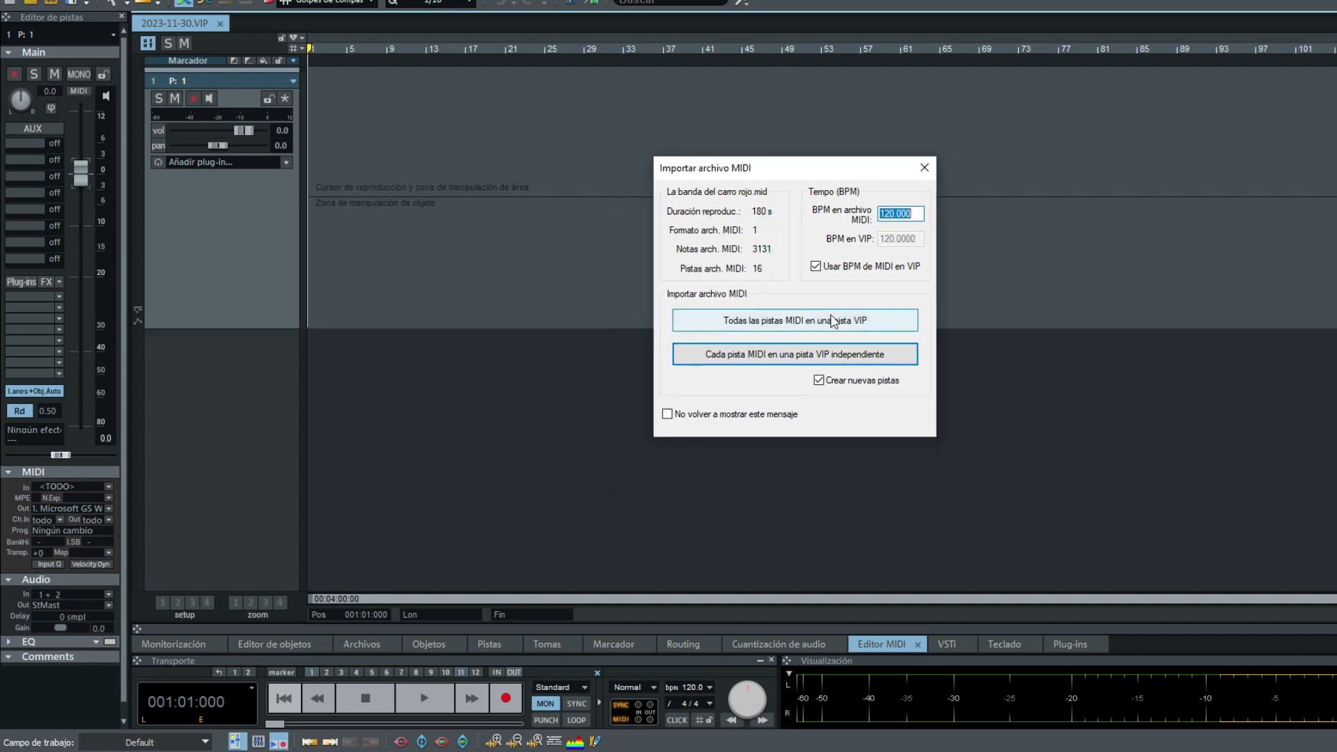
{"action": "left_click", "coordinate": [819, 270]}
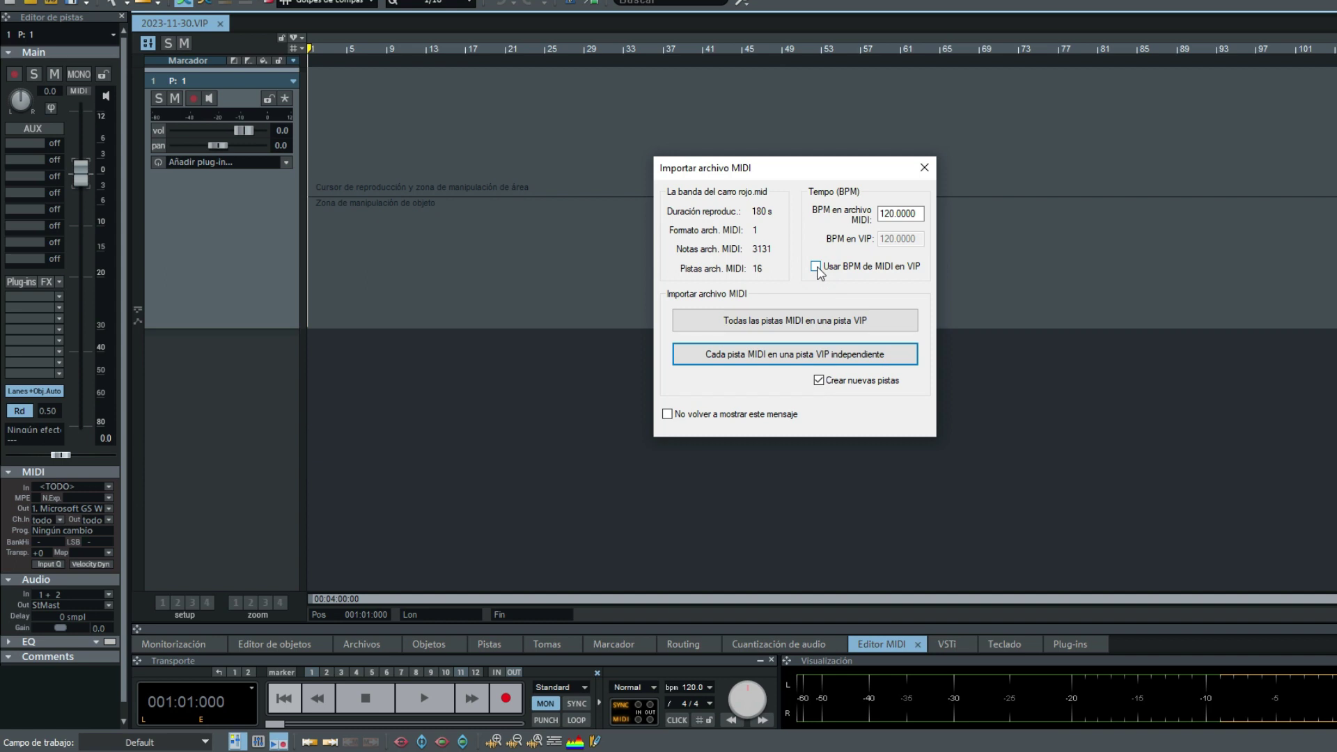
{"action": "left_click", "coordinate": [817, 269]}
{"action": "mouse_move", "coordinate": [813, 175]}
{"action": "left_mouse_down"}
{"action": "mouse_move", "coordinate": [825, 151]}
{"action": "mouse_move", "coordinate": [812, 177]}
{"action": "left_mouse_up"}
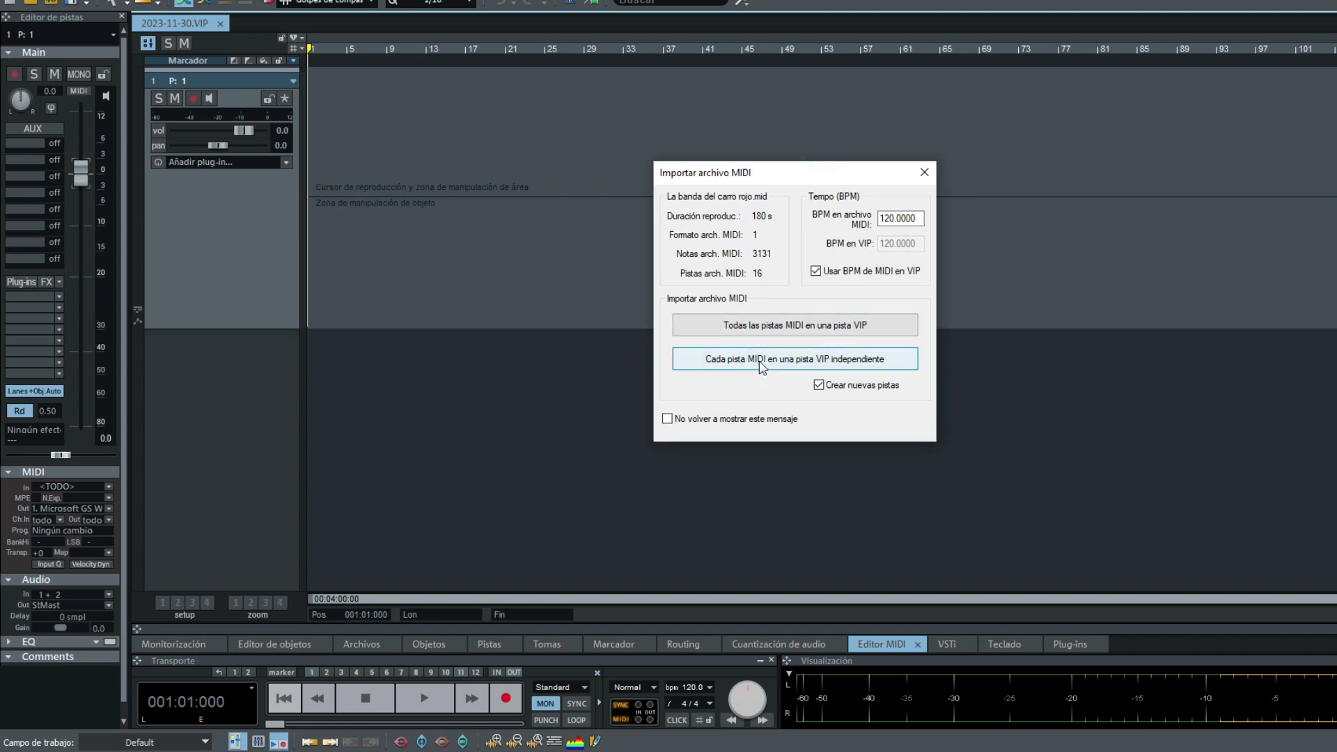
{"action": "left_click", "coordinate": [820, 390]}
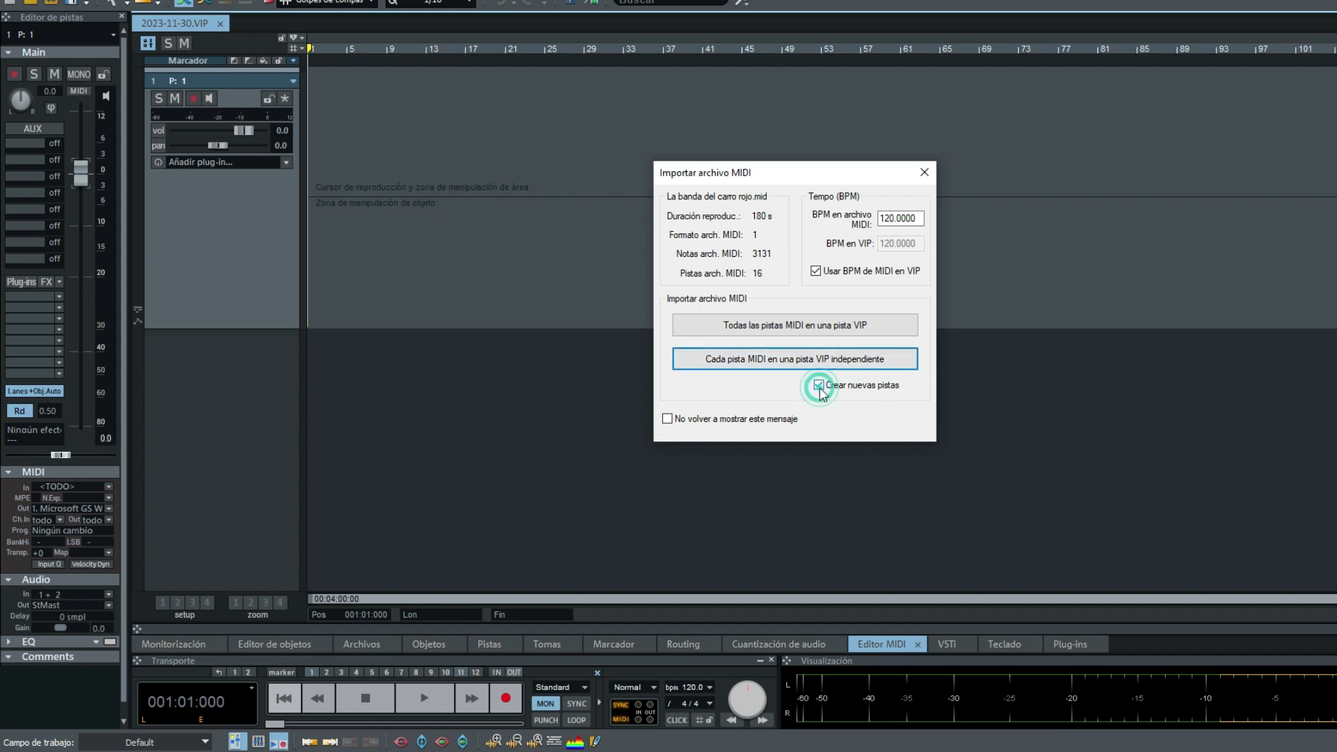
{"action": "left_click", "coordinate": [797, 361]}
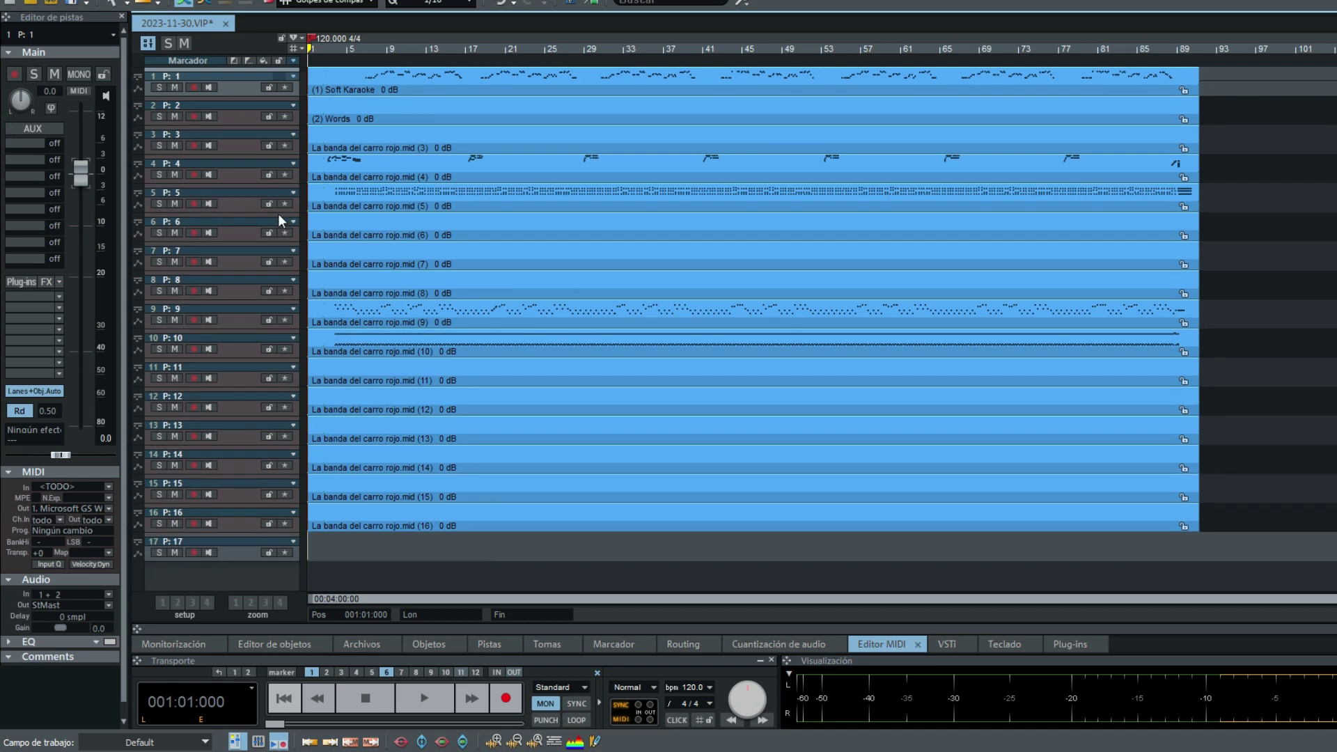
Play the imported MIDI song from the beginning and stop after about six bars.
{"action": "key", "text": "space"}
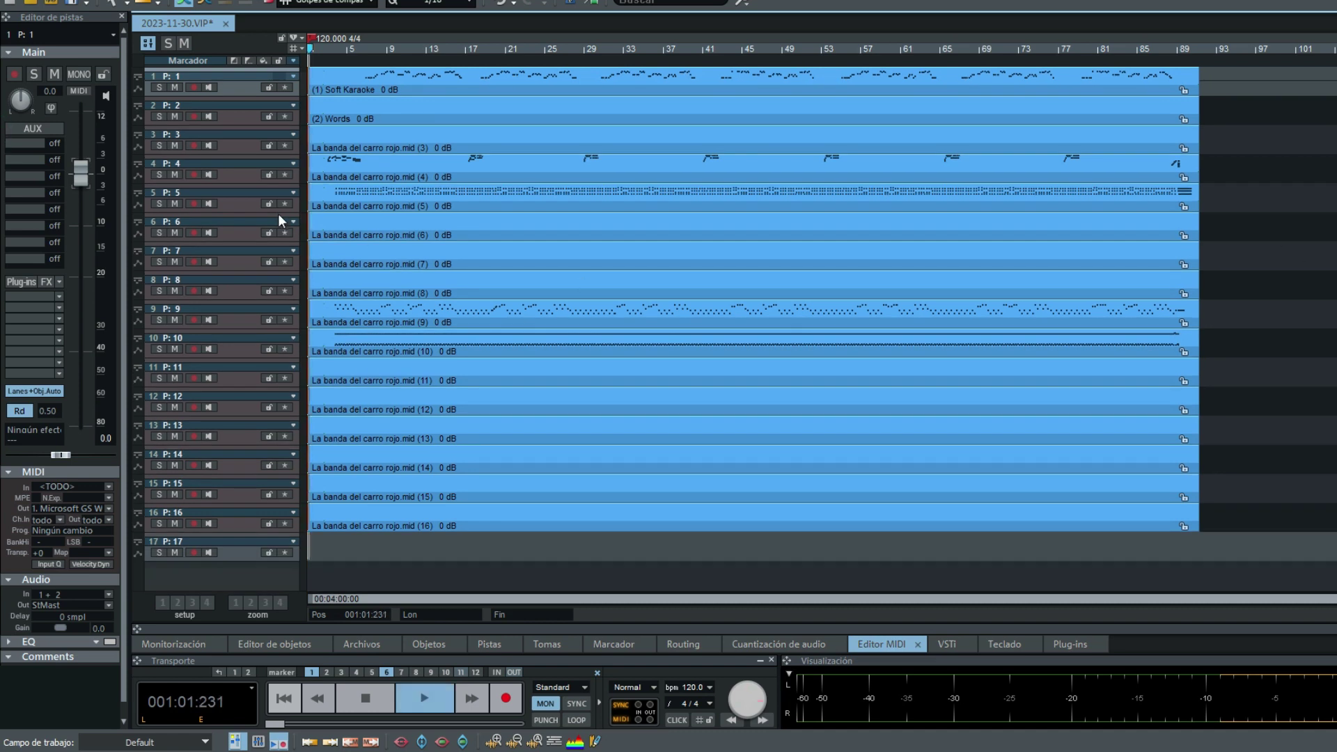
{"action": "scroll", "coordinate": [635, 531], "scroll_direction": "up", "scroll_amount": 5}
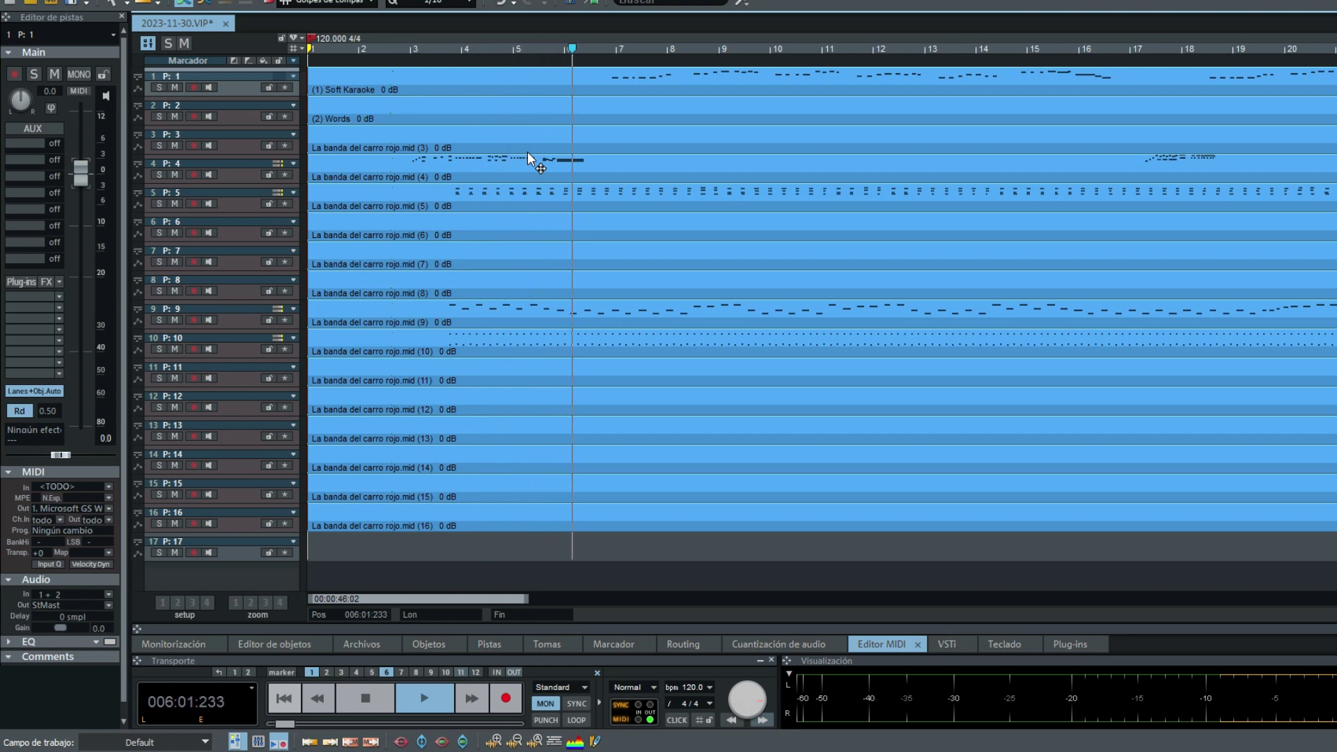
{"action": "key", "text": "space"}
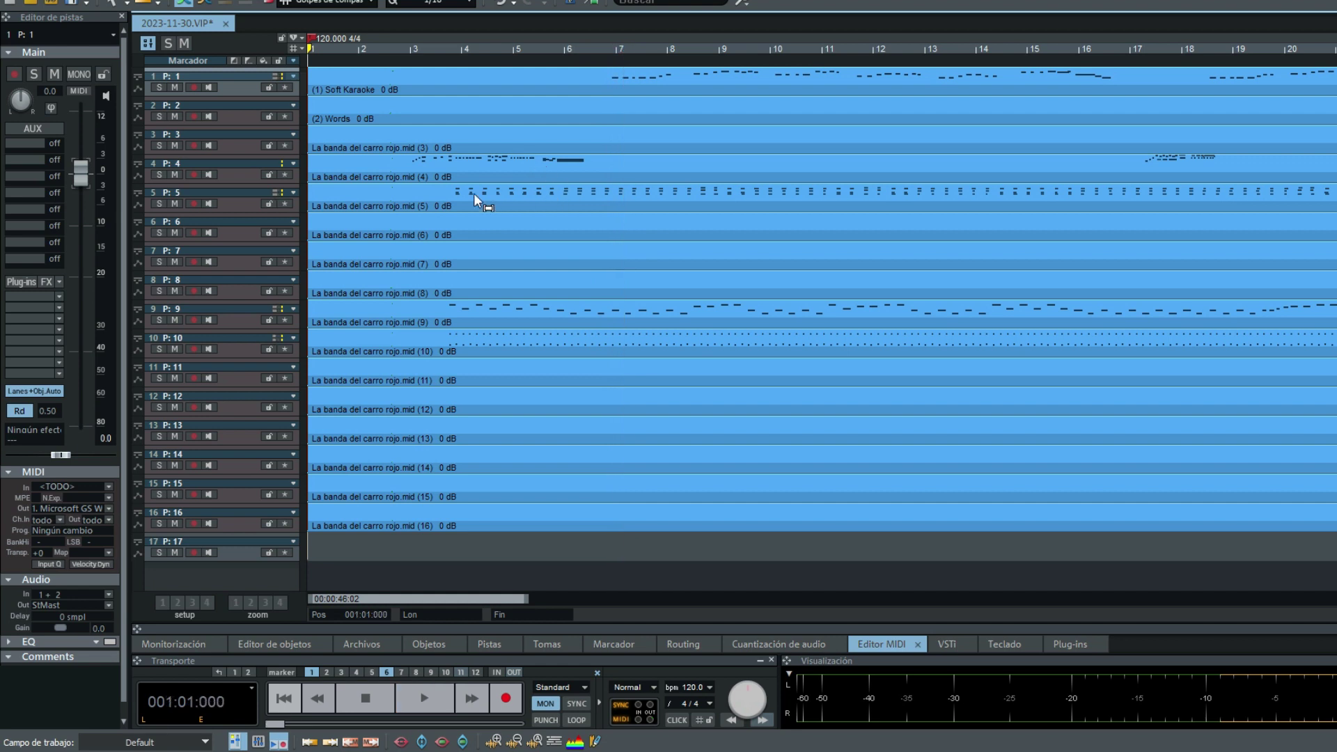
Solo track P: 4 and briefly play it from just before its first notes near bar 3.
{"action": "left_click", "coordinate": [404, 165]}
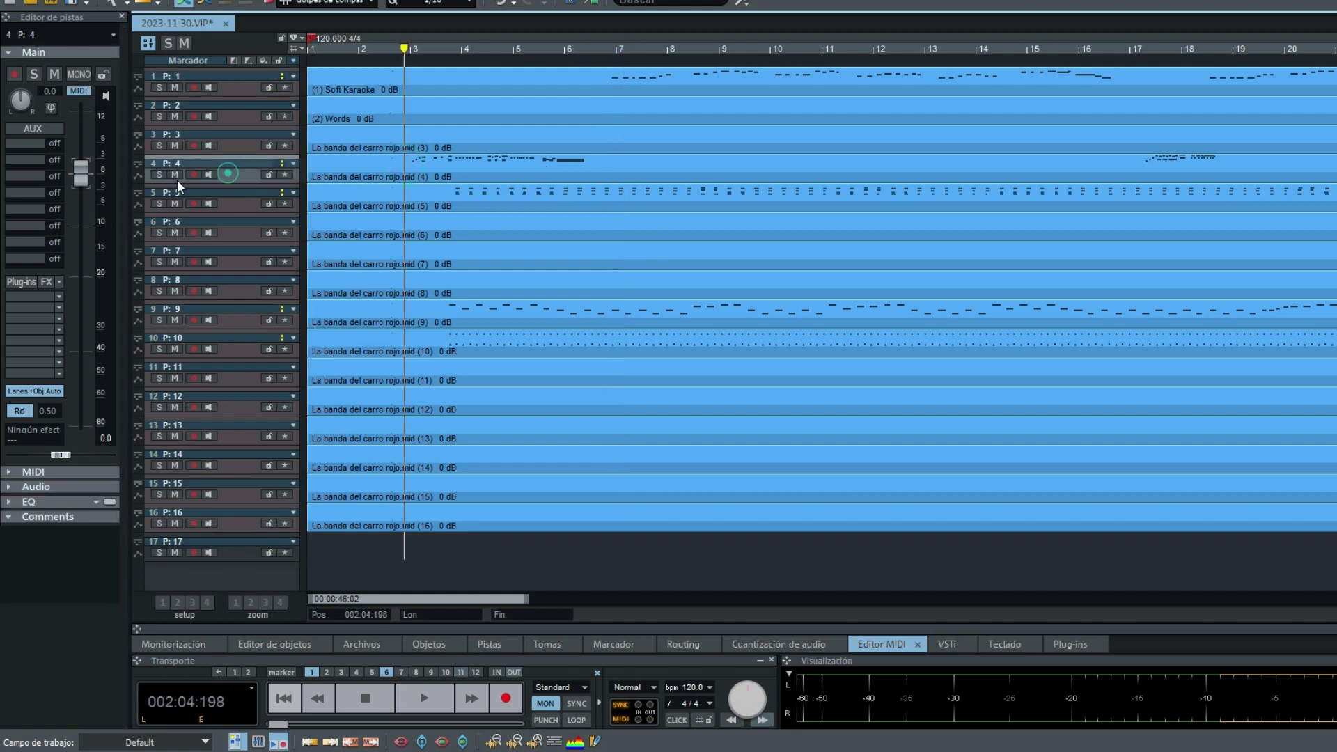
{"action": "left_click", "coordinate": [160, 174]}
{"action": "key", "text": "space"}
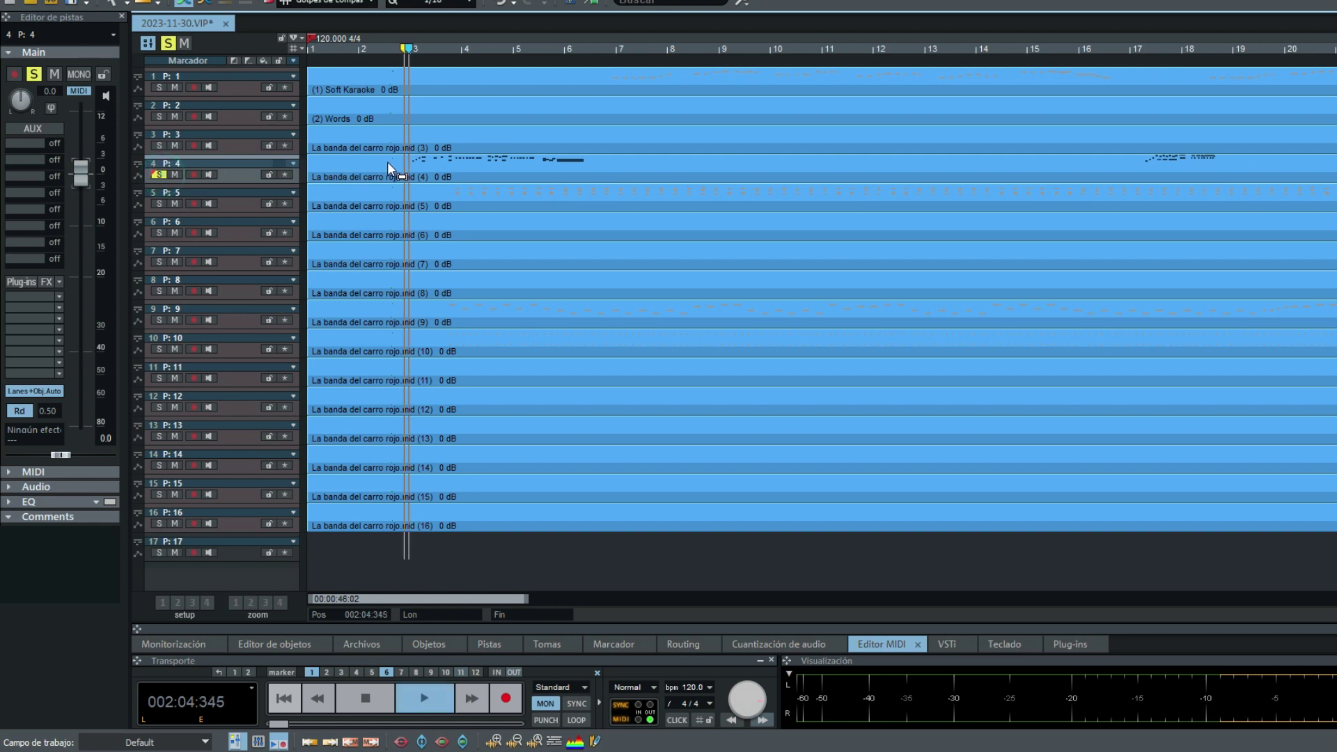
{"action": "key", "text": "space"}
{"action": "left_click", "coordinate": [162, 174]}
{"action": "left_click", "coordinate": [240, 174]}
{"action": "left_click", "coordinate": [157, 175]}
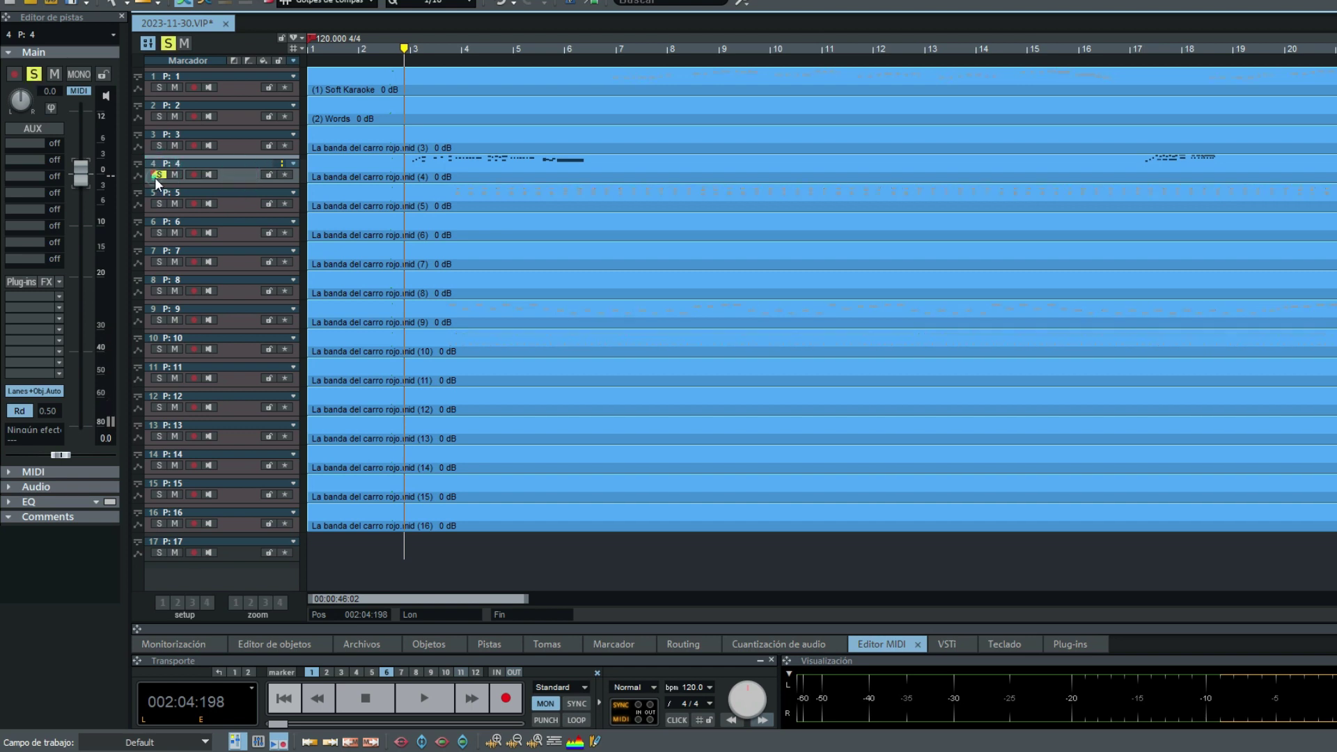
Add a new track directly above P: 4 and enlarge the height of track P: 4.
{"action": "double_click", "coordinate": [228, 582]}
{"action": "left_click_drag", "start_coordinate": [236, 580], "coordinate": [277, 160]}
{"action": "double_click", "coordinate": [250, 181]}
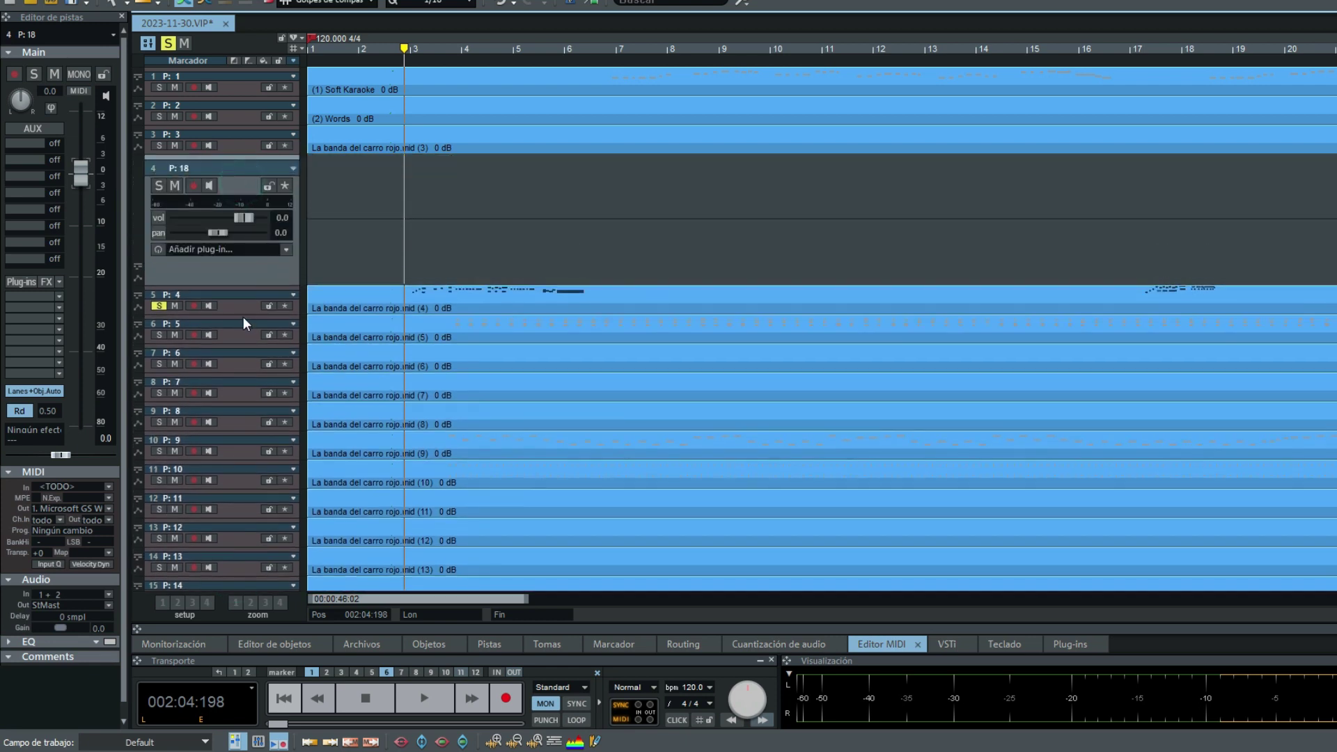
{"action": "left_click", "coordinate": [244, 317]}
{"action": "double_click", "coordinate": [240, 312]}
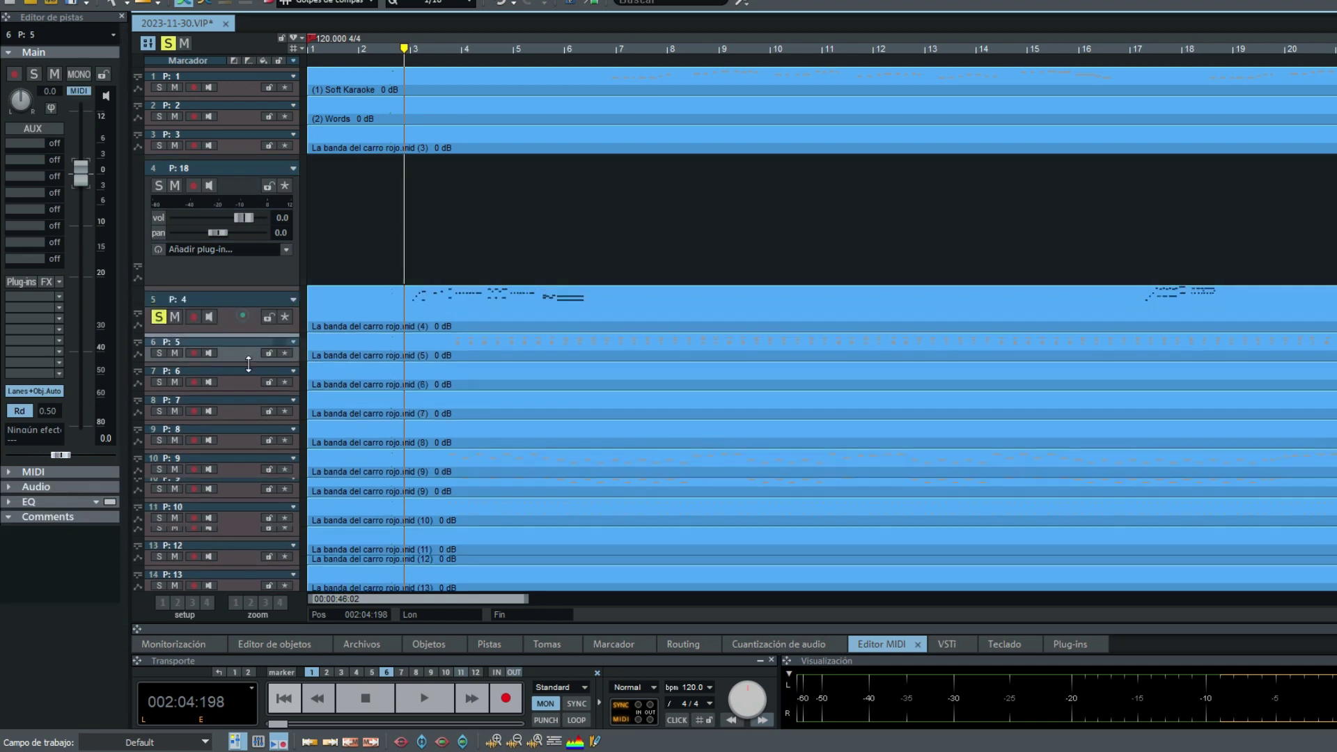
Load the Banda Corridos Vst instrument on the new track P: 18 with simple routing, moving its window off the tracks.
{"action": "left_click", "coordinate": [226, 252]}
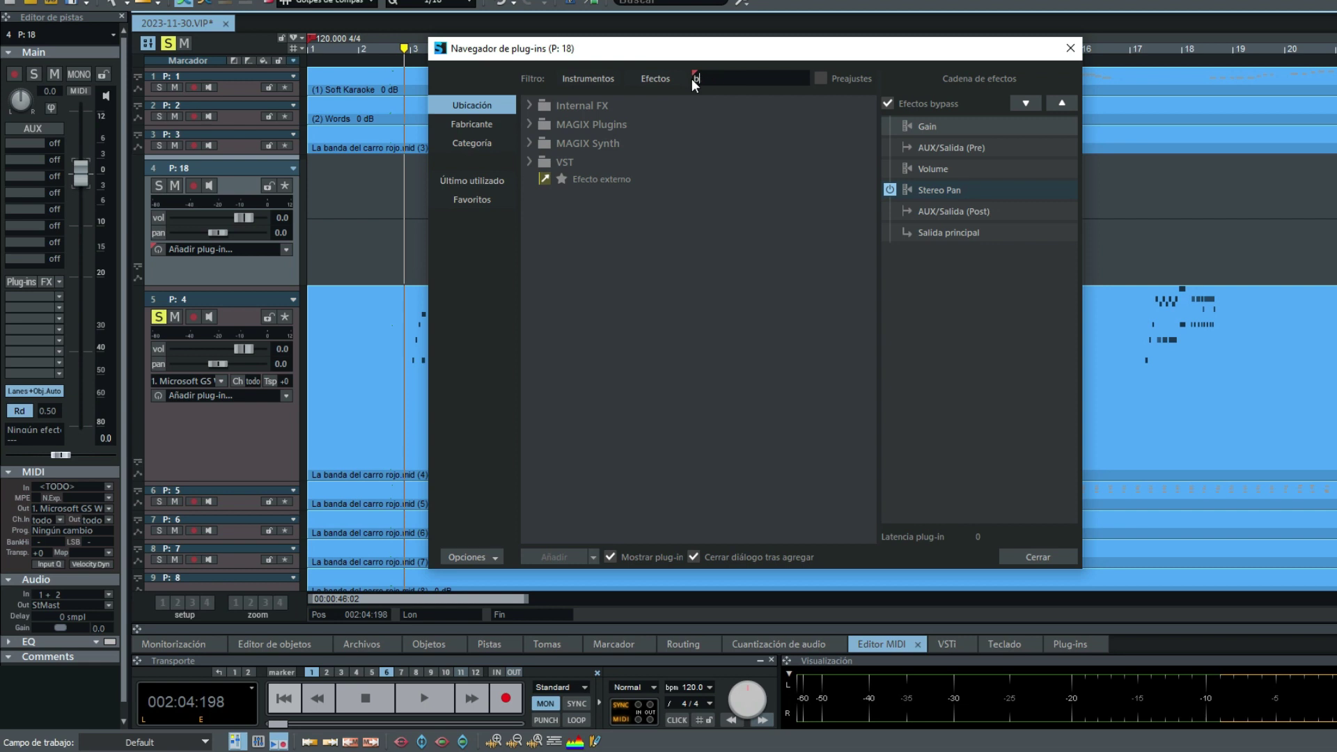
{"action": "type", "text": "banda"}
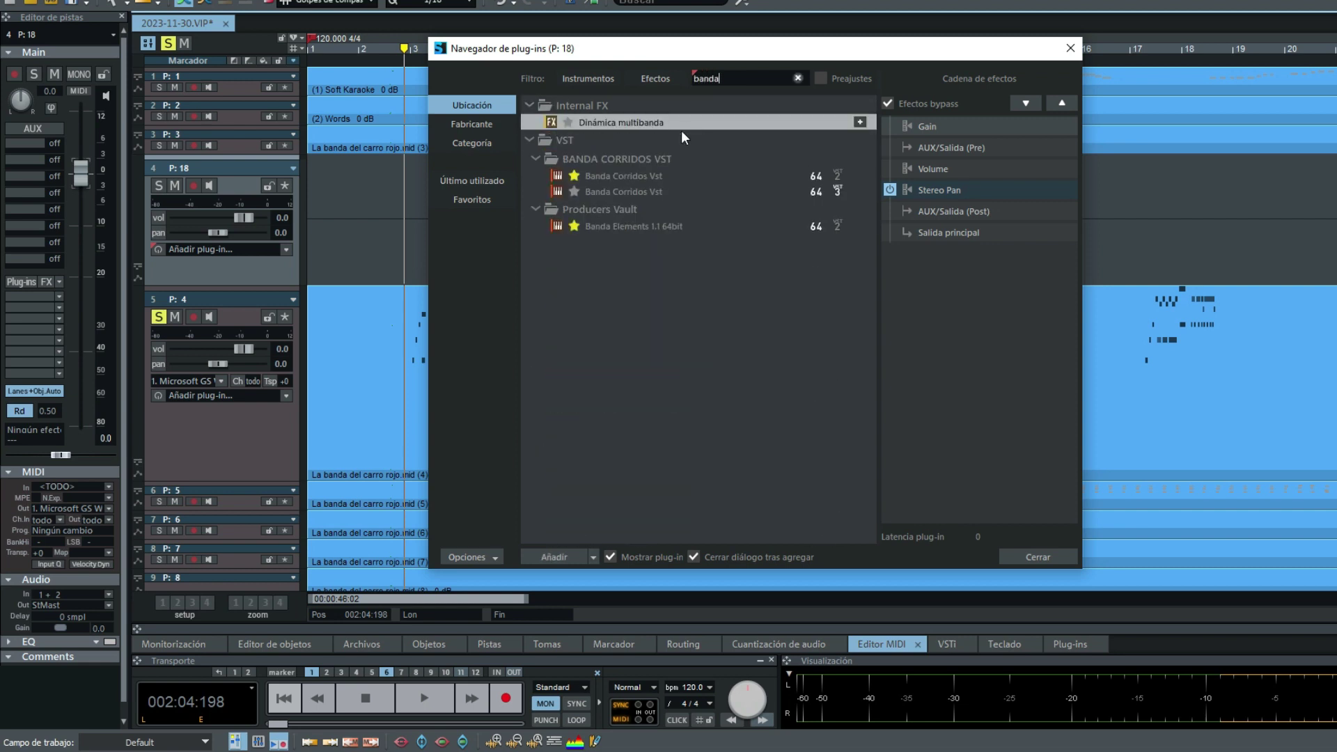
{"action": "double_click", "coordinate": [675, 176]}
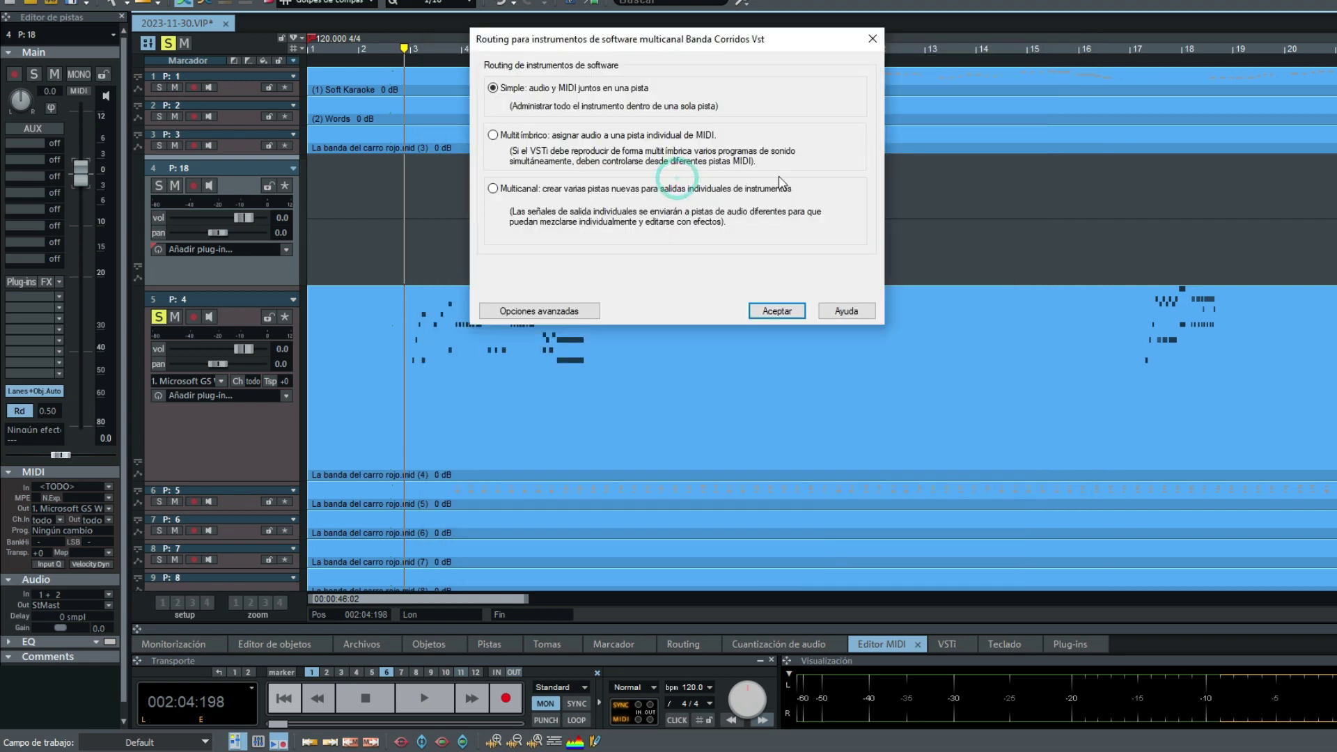
{"action": "left_click", "coordinate": [786, 310]}
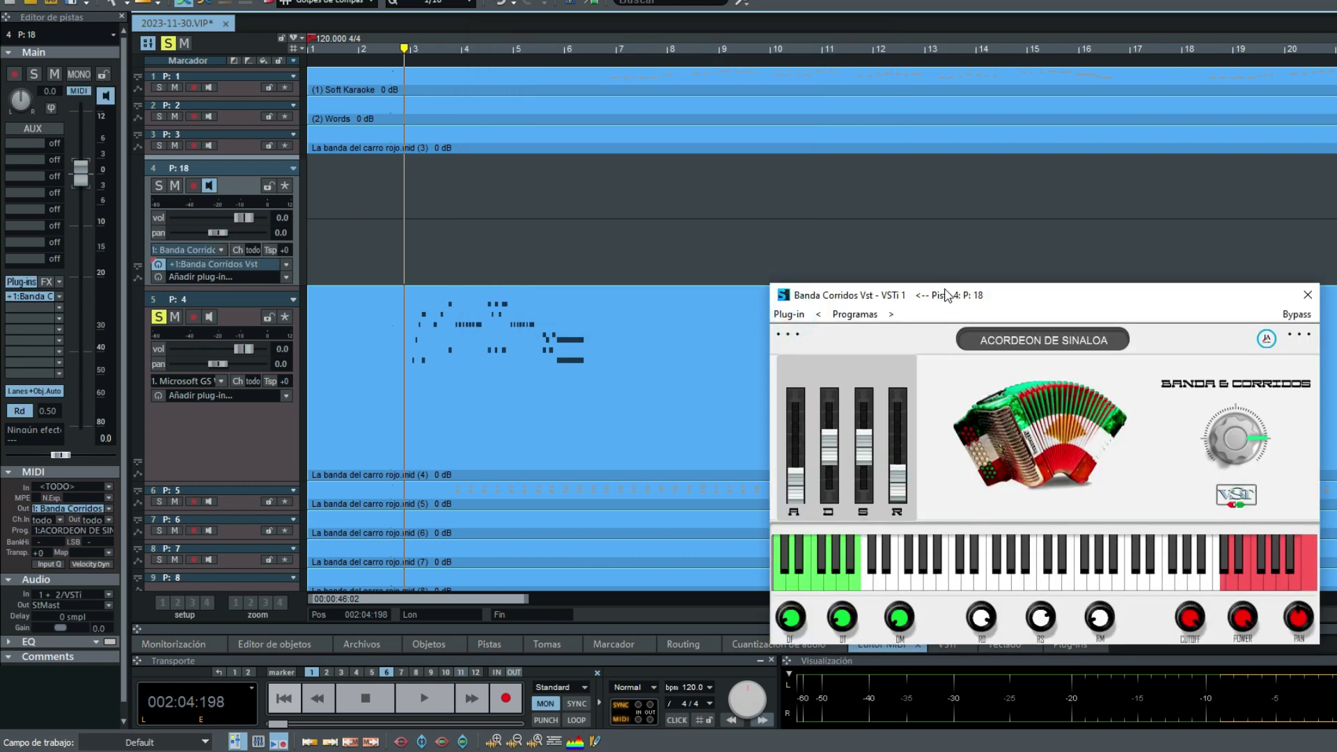
{"action": "left_click_drag", "start_coordinate": [941, 293], "coordinate": [1065, 111]}
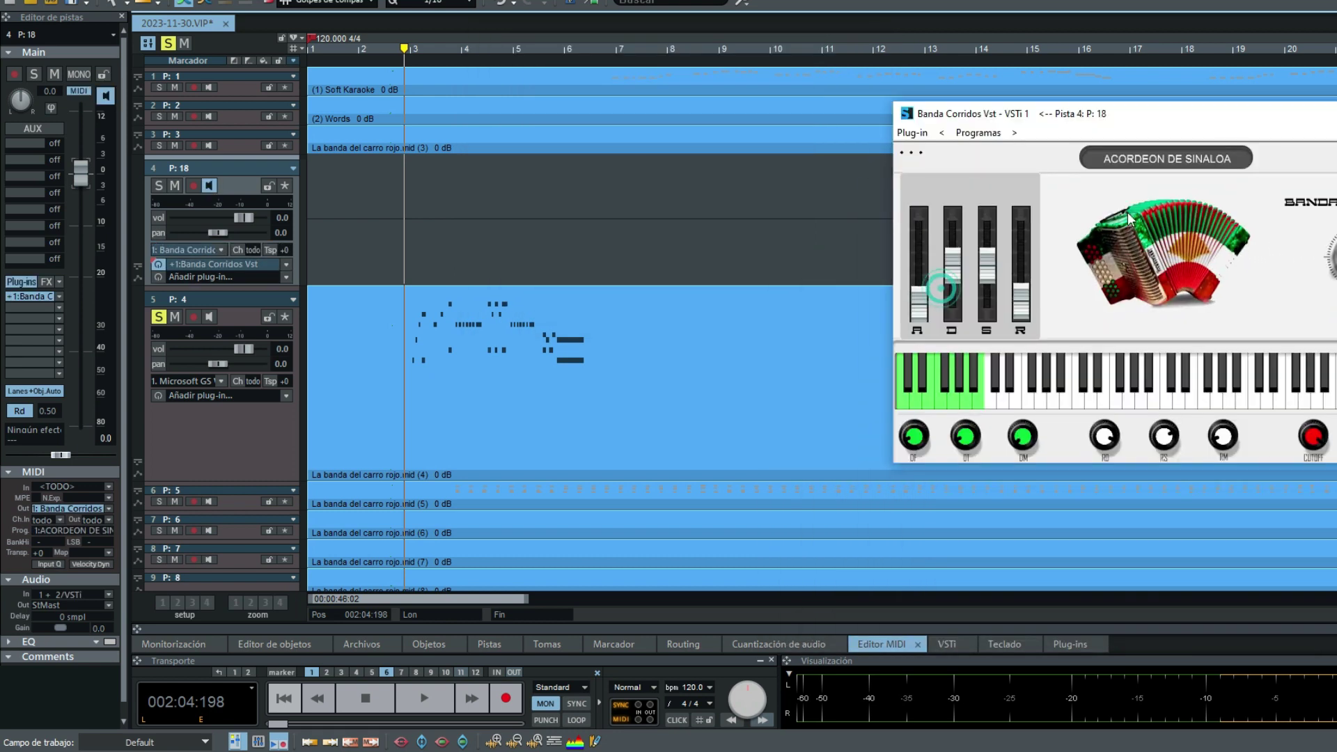
Ungroup the imported MIDI objects so each one can be selected separately, with the playback cursor at the song start.
{"action": "left_click", "coordinate": [428, 427]}
{"action": "right_click", "coordinate": [418, 397]}
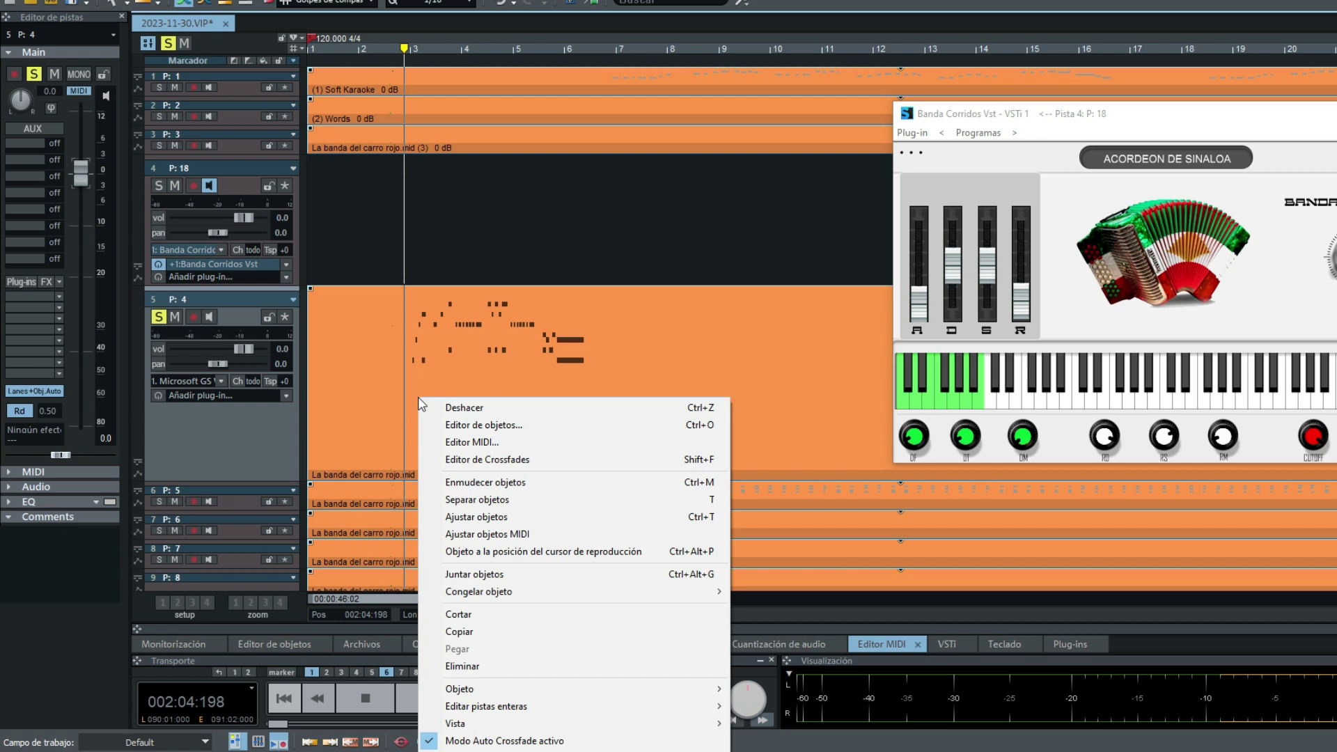
{"action": "left_click", "coordinate": [431, 135]}
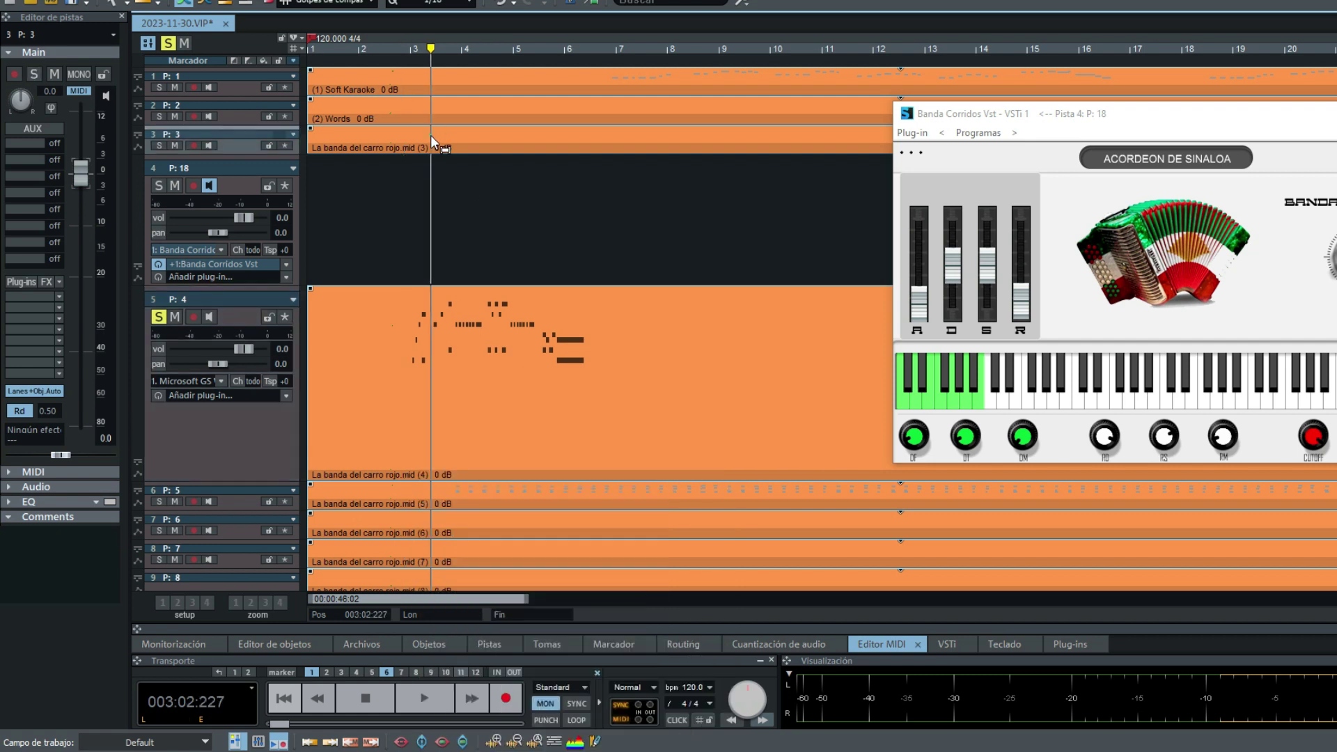
{"action": "left_click", "coordinate": [282, 693]}
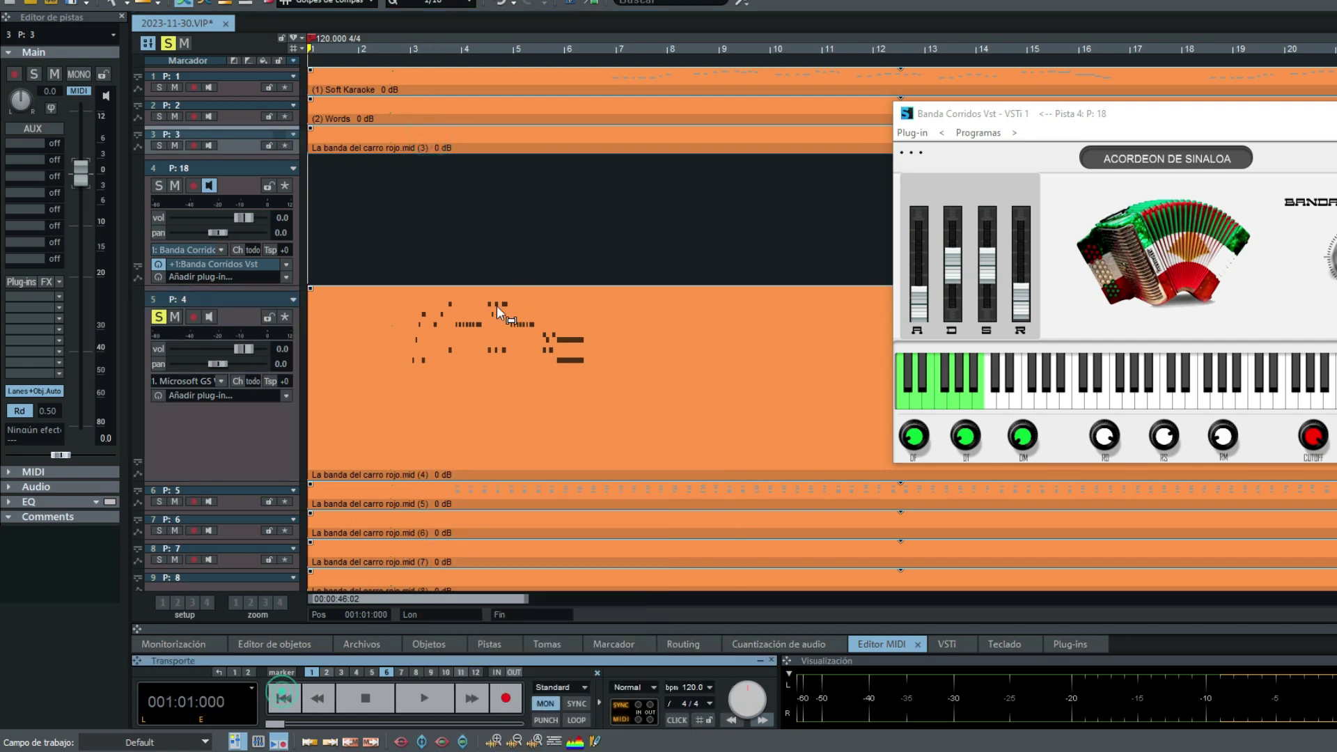
{"action": "right_click", "coordinate": [430, 143]}
{"action": "mouse_move", "coordinate": [482, 441]}
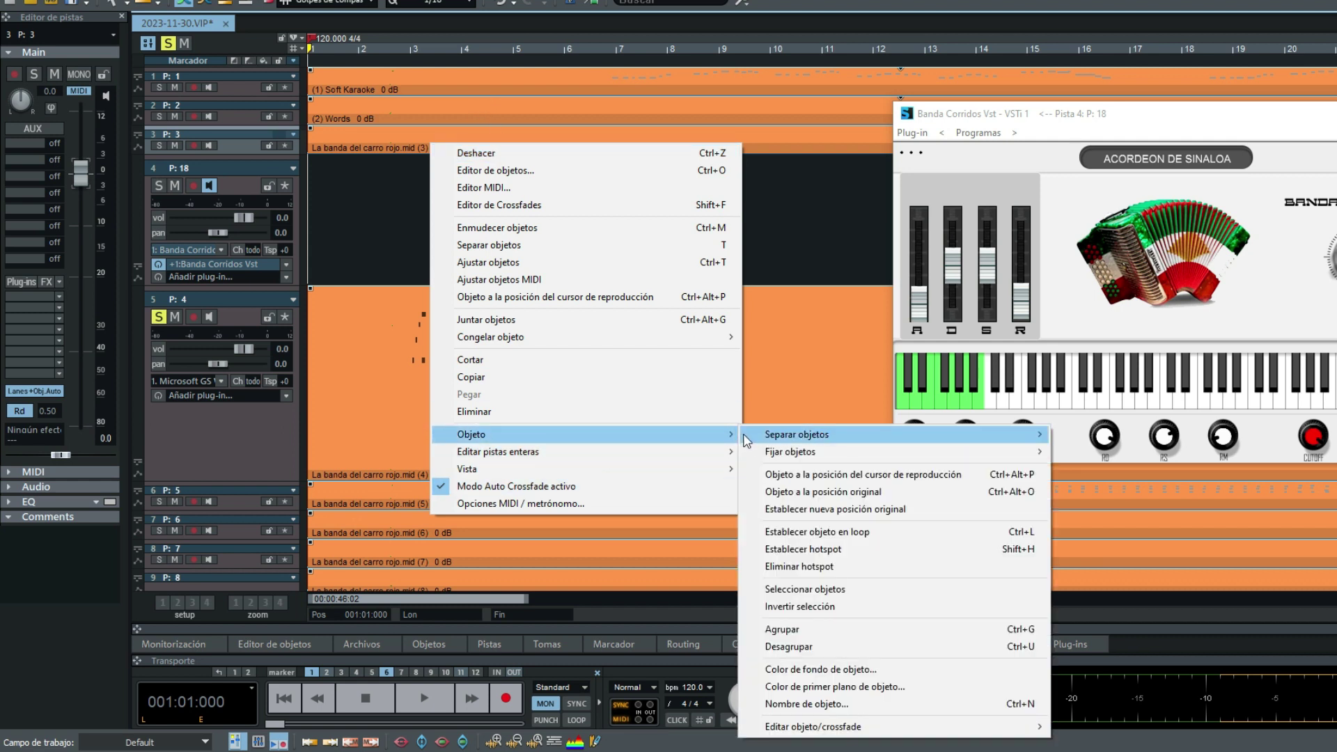
{"action": "left_click", "coordinate": [800, 647]}
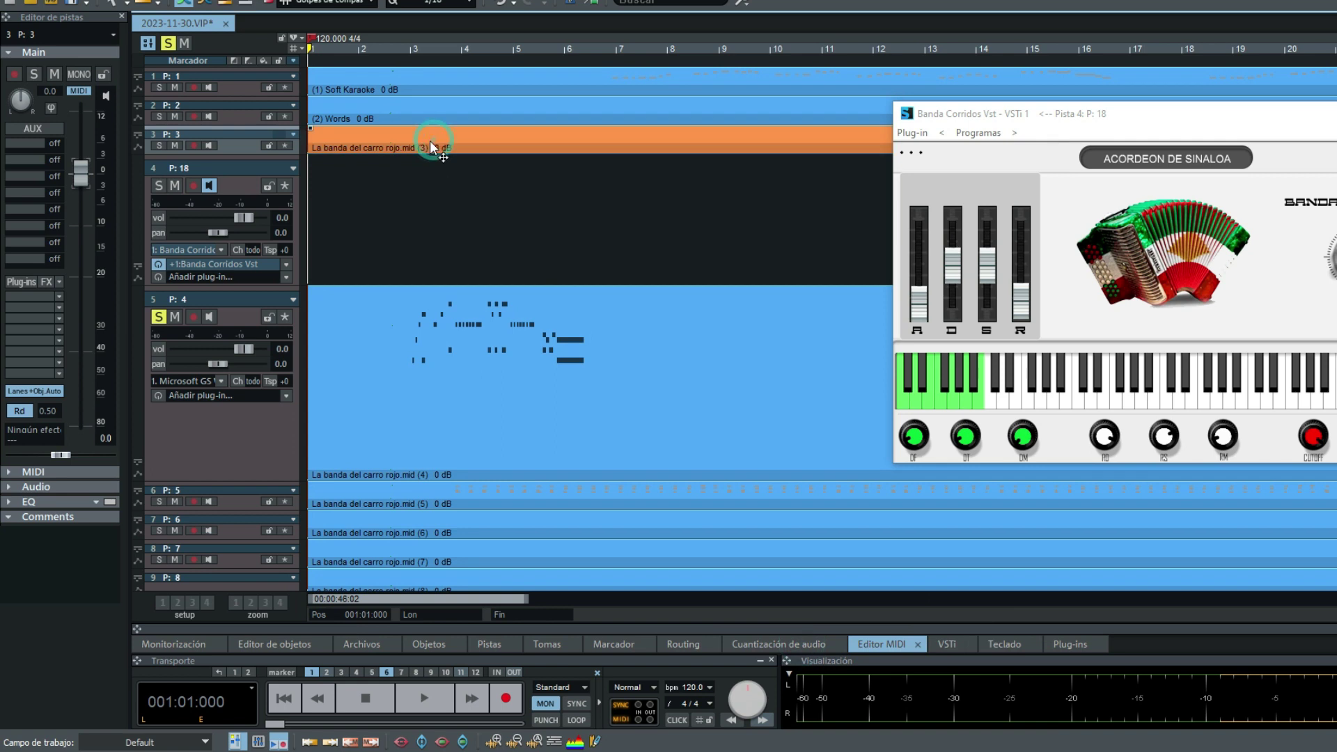
{"action": "left_click", "coordinate": [391, 84]}
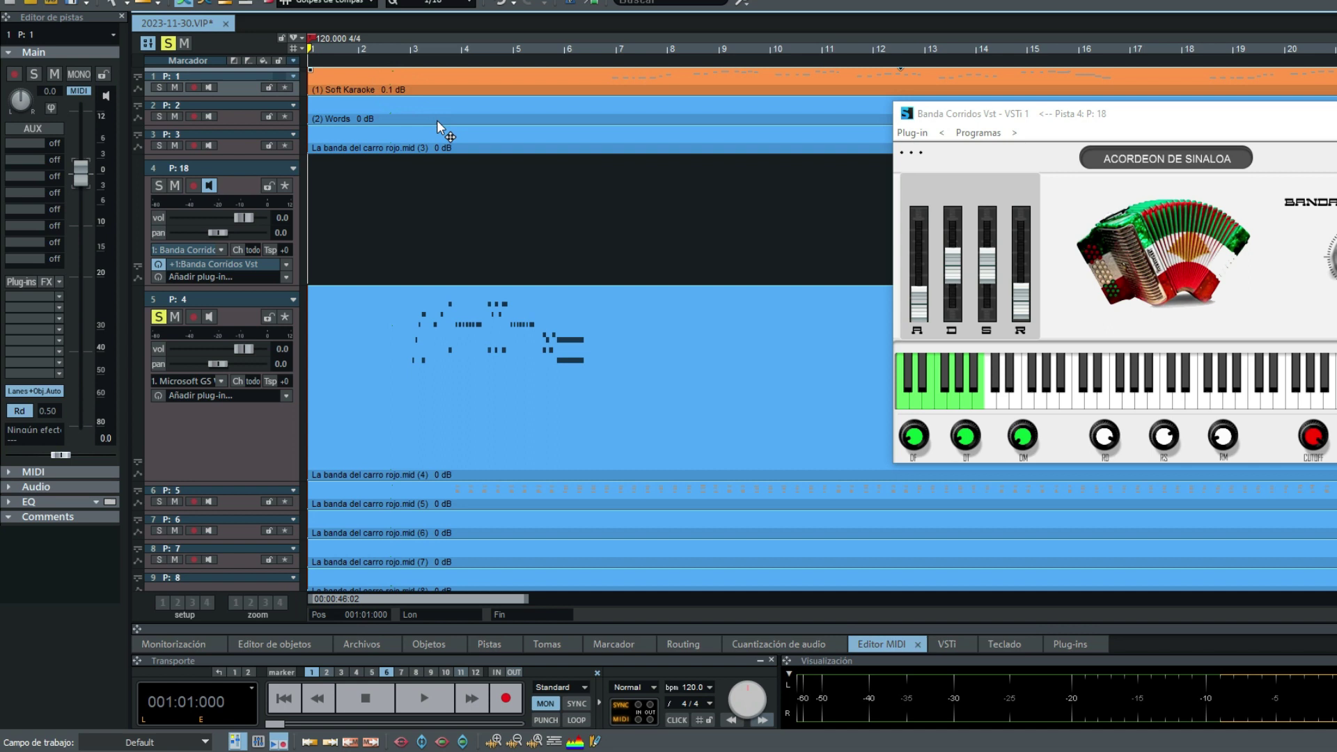
Try to copy track P: 4's MIDI object onto track P: 18, and undo the copy.
{"action": "left_click", "coordinate": [237, 181]}
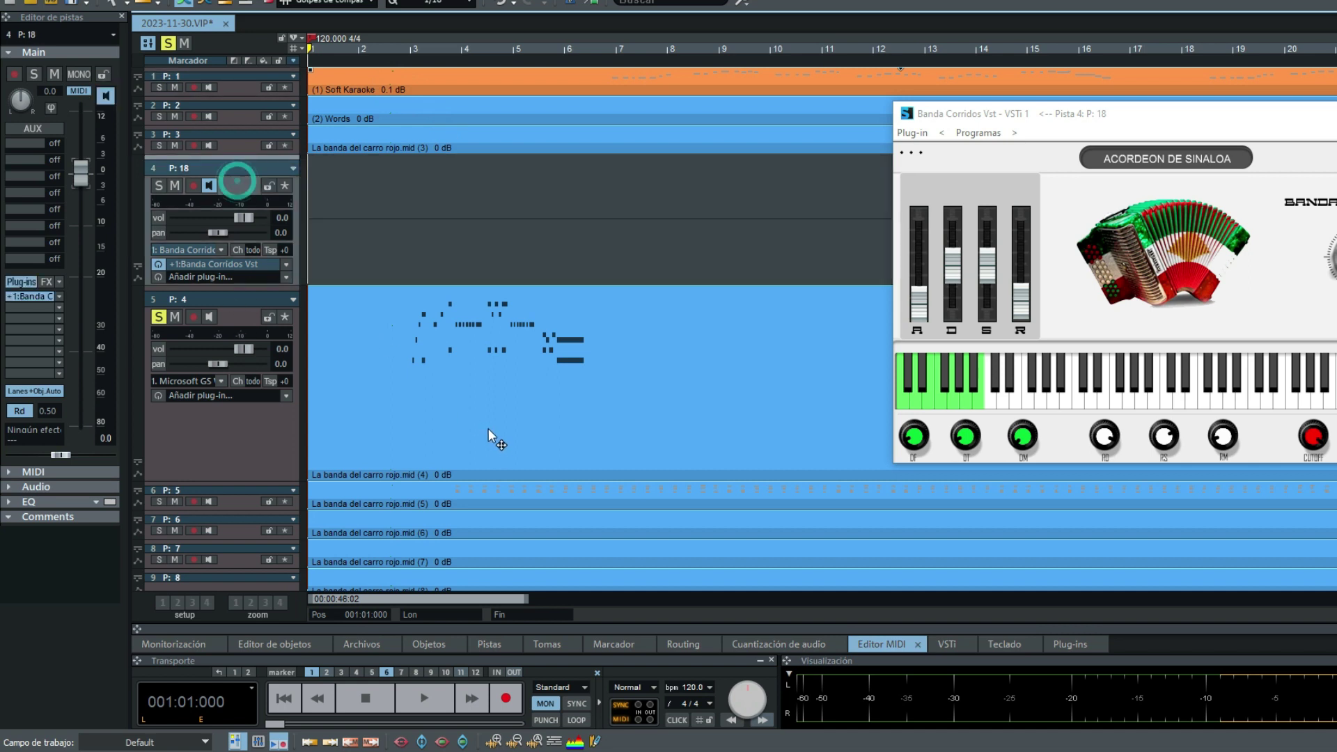
{"action": "left_click", "coordinate": [487, 428]}
{"action": "left_click_drag", "start_coordinate": [454, 426], "coordinate": [363, 273]}
{"action": "left_click", "coordinate": [391, 245]}
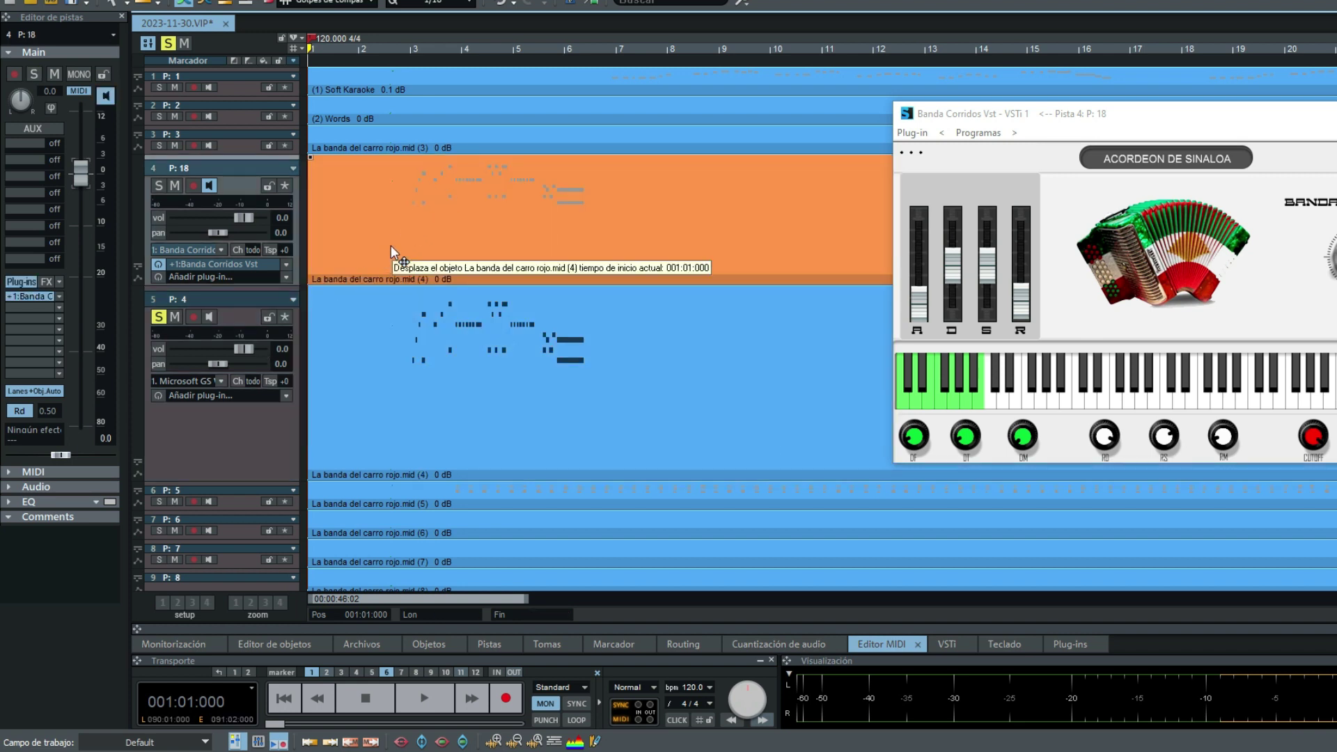
{"action": "key", "text": "ctrl+z"}
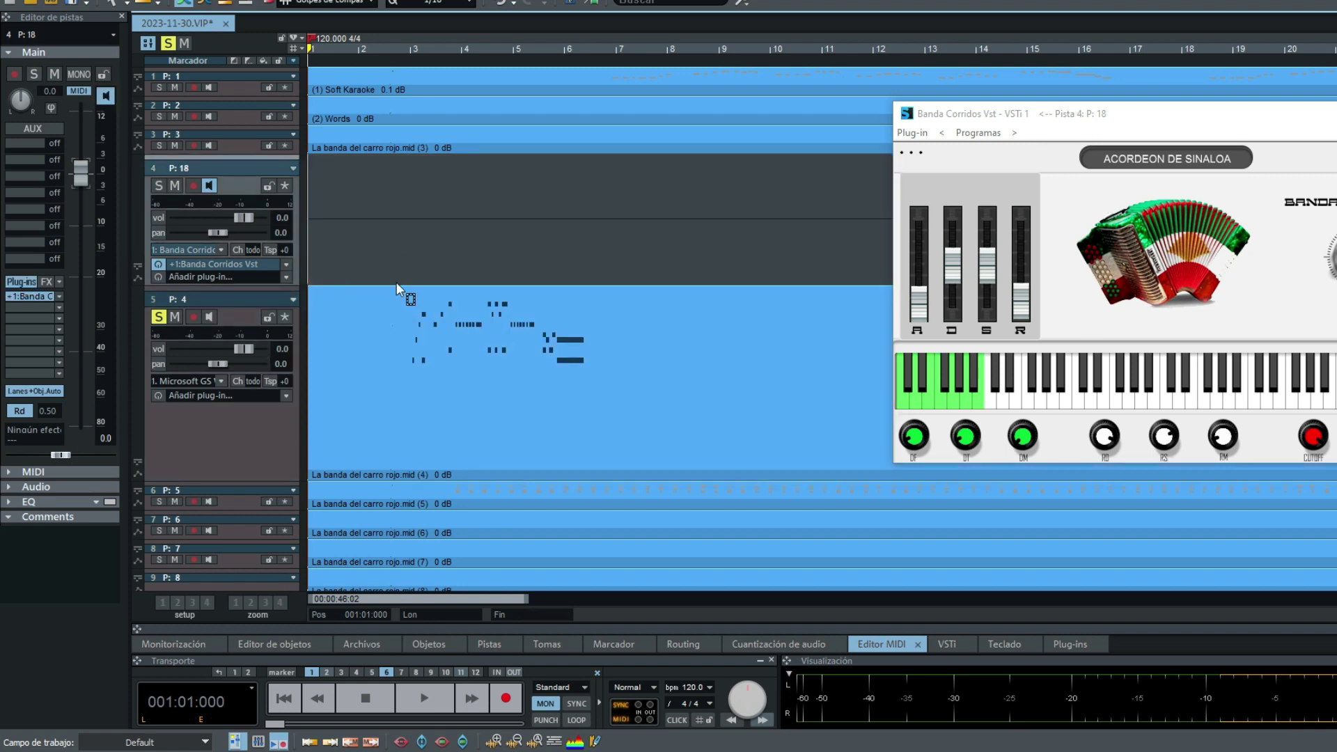
Copy the object La banda del carro rojo.mid (4) from track P: 4 onto the instrument track P: 18.
{"action": "left_click", "coordinate": [407, 400]}
{"action": "left_click_drag", "start_coordinate": [395, 445], "coordinate": [343, 222]}
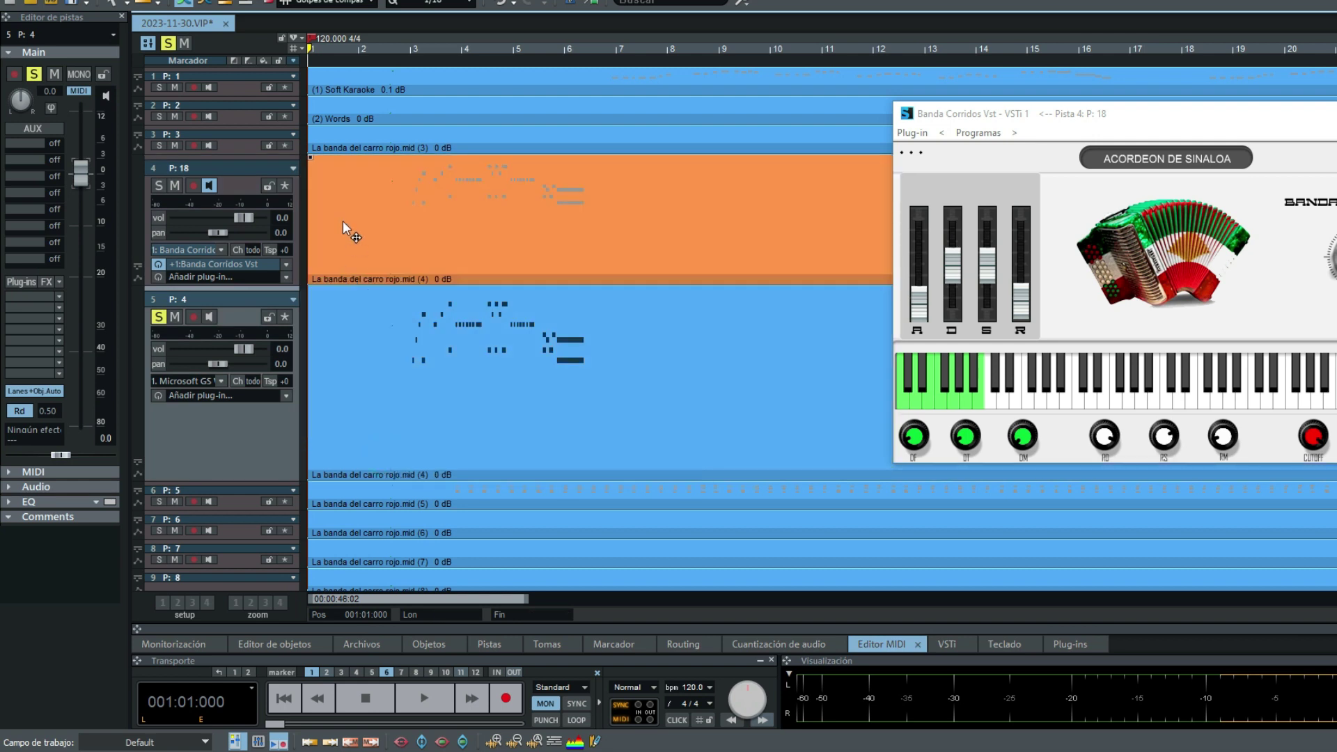
Solo the instrument track P: 18 in place of the original track P: 4.
{"action": "left_click", "coordinate": [166, 201]}
{"action": "left_click", "coordinate": [159, 185]}
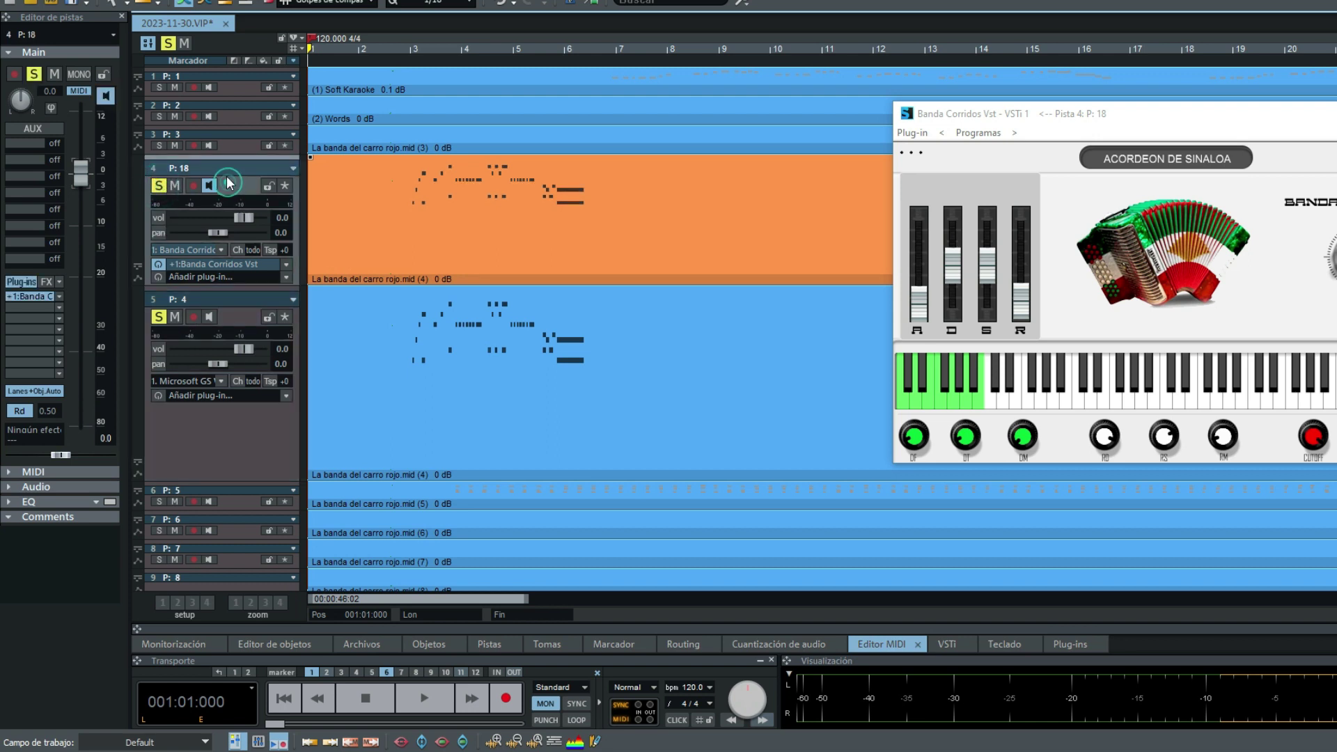
{"action": "left_click", "coordinate": [160, 318]}
Rename the instrument track P: 18 as Acordeon and play it from just before bar 3.
{"action": "double_click", "coordinate": [201, 166]}
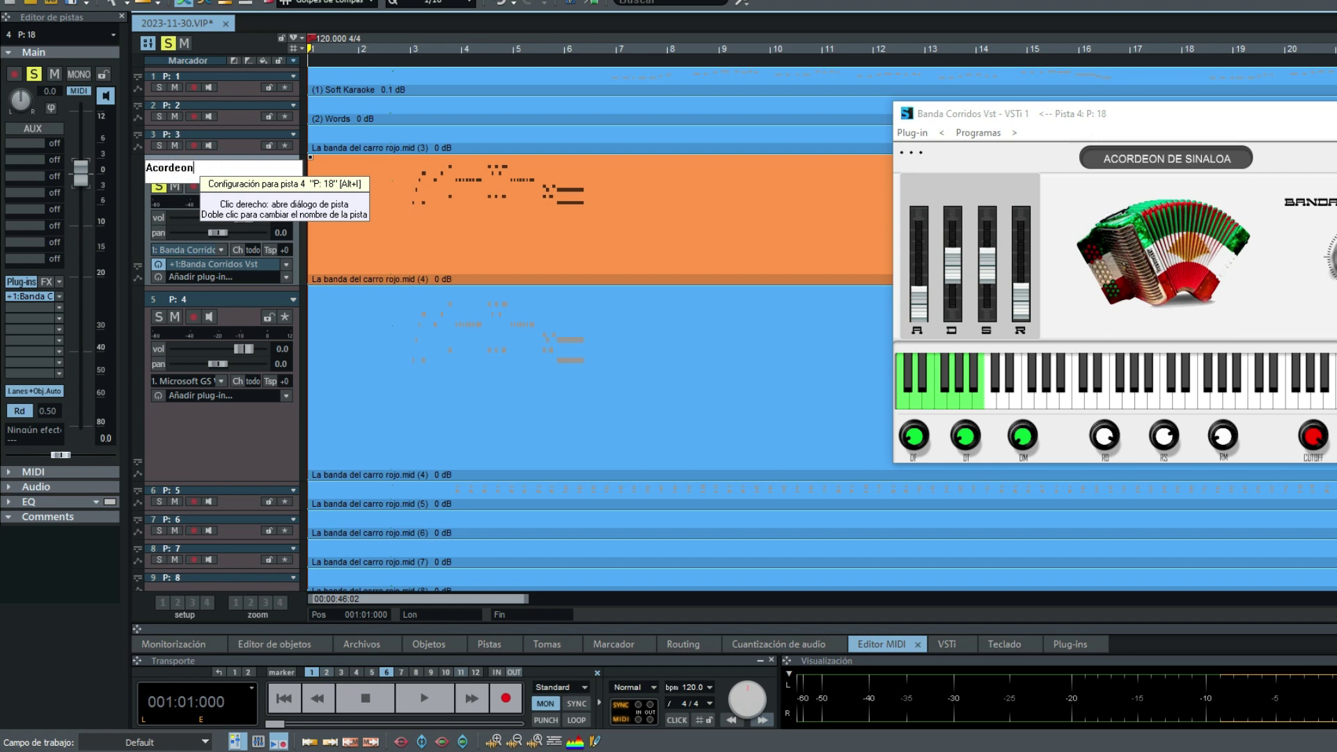
{"action": "key", "text": "Return"}
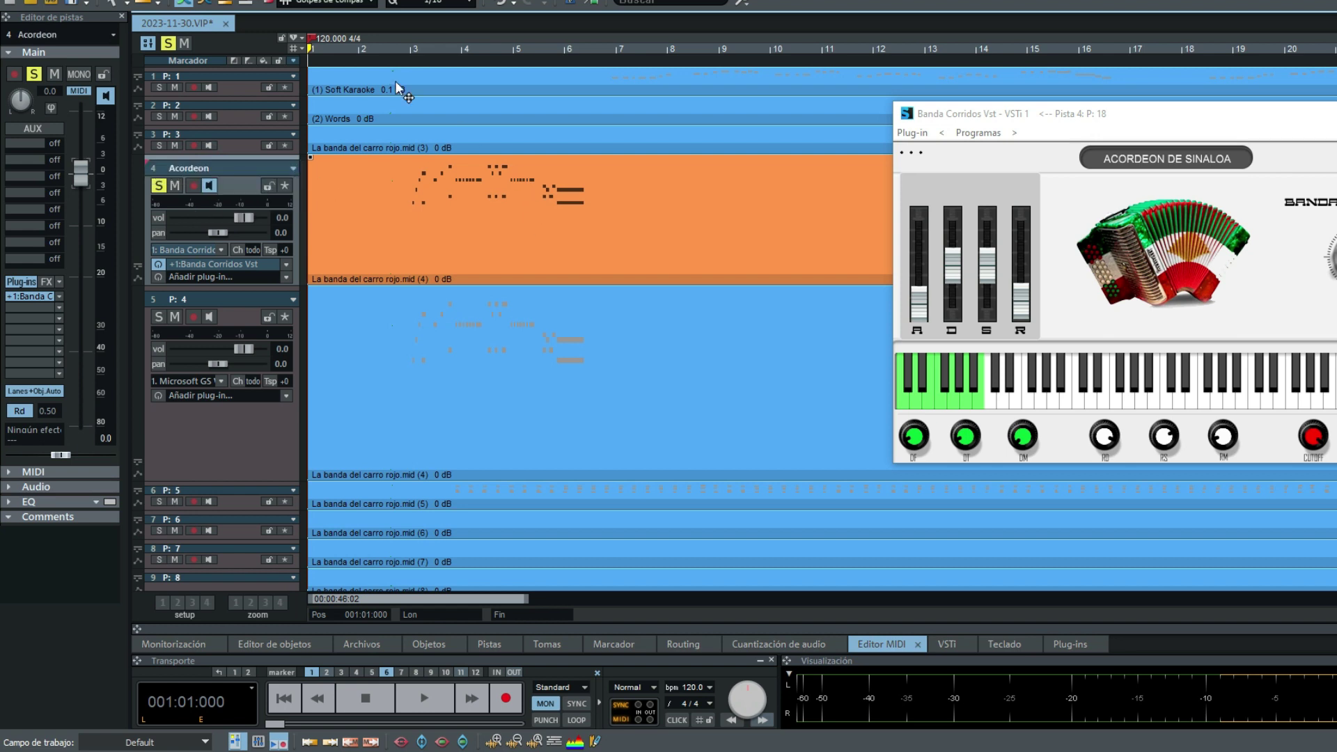
{"action": "left_click", "coordinate": [400, 46]}
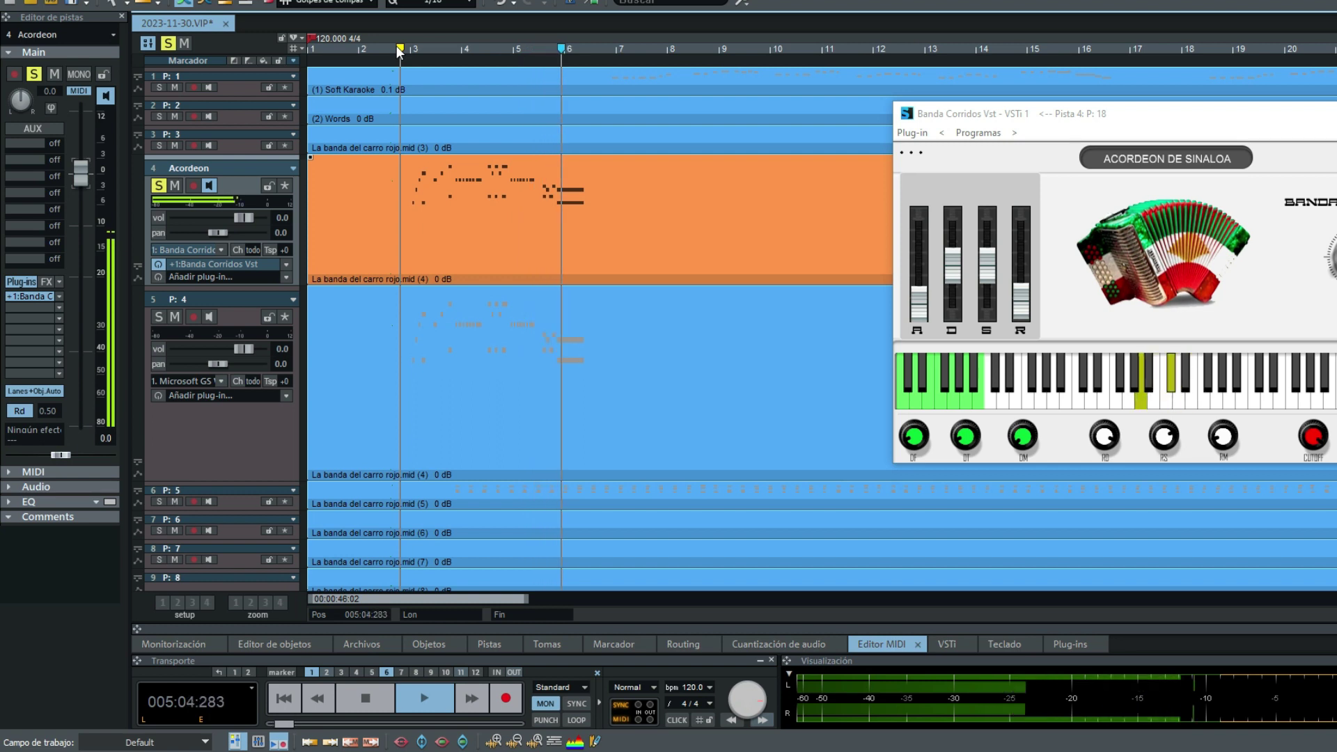
{"action": "key", "text": "space"}
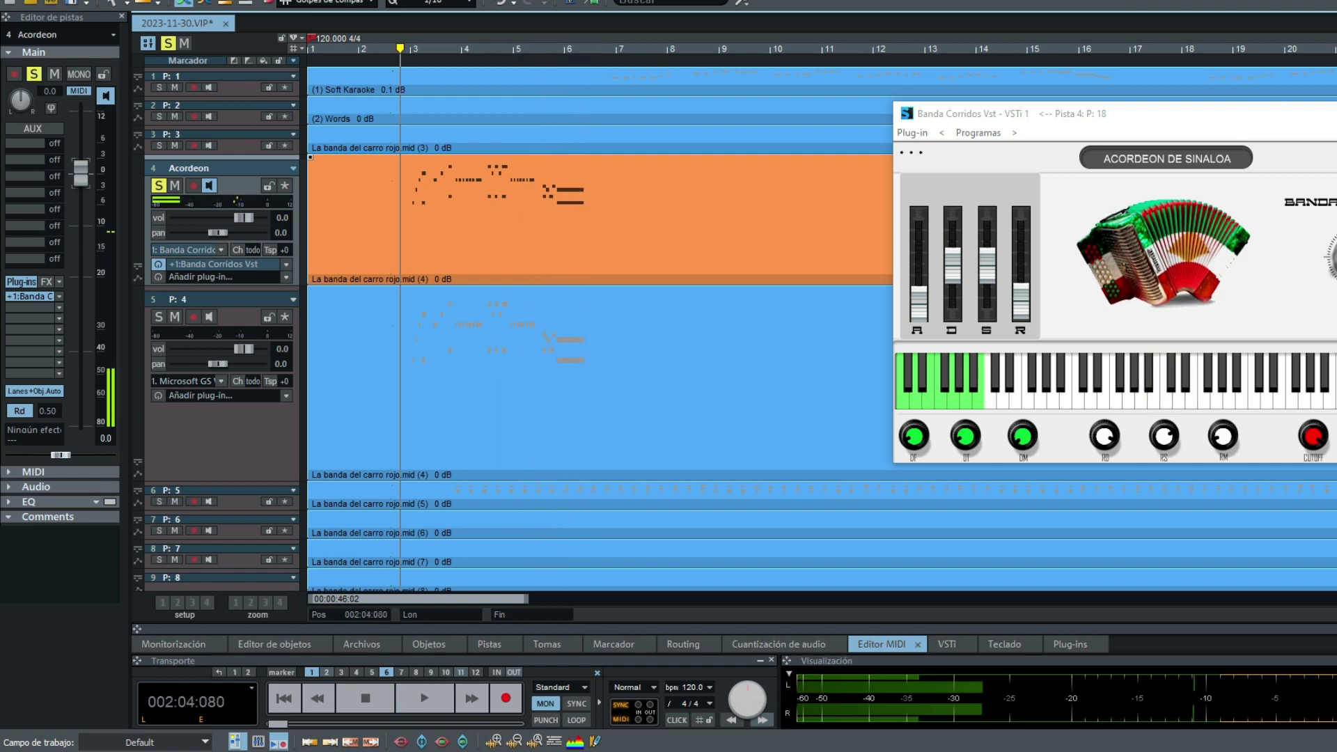
Remove the Banda Corridos Vst instrument from the Acordeon track, and reopen the track's plug-in browser.
{"action": "left_click", "coordinate": [59, 296]}
{"action": "left_click", "coordinate": [83, 312]}
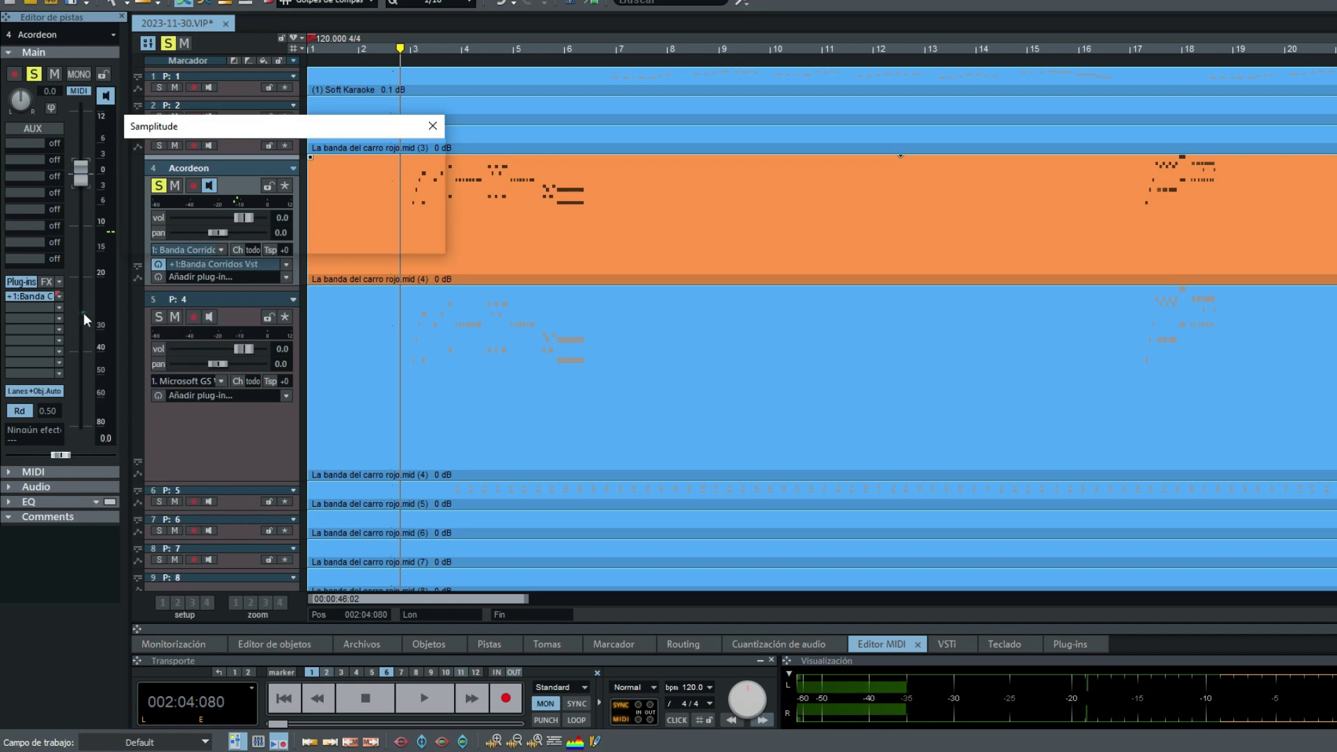
{"action": "left_click", "coordinate": [191, 237]}
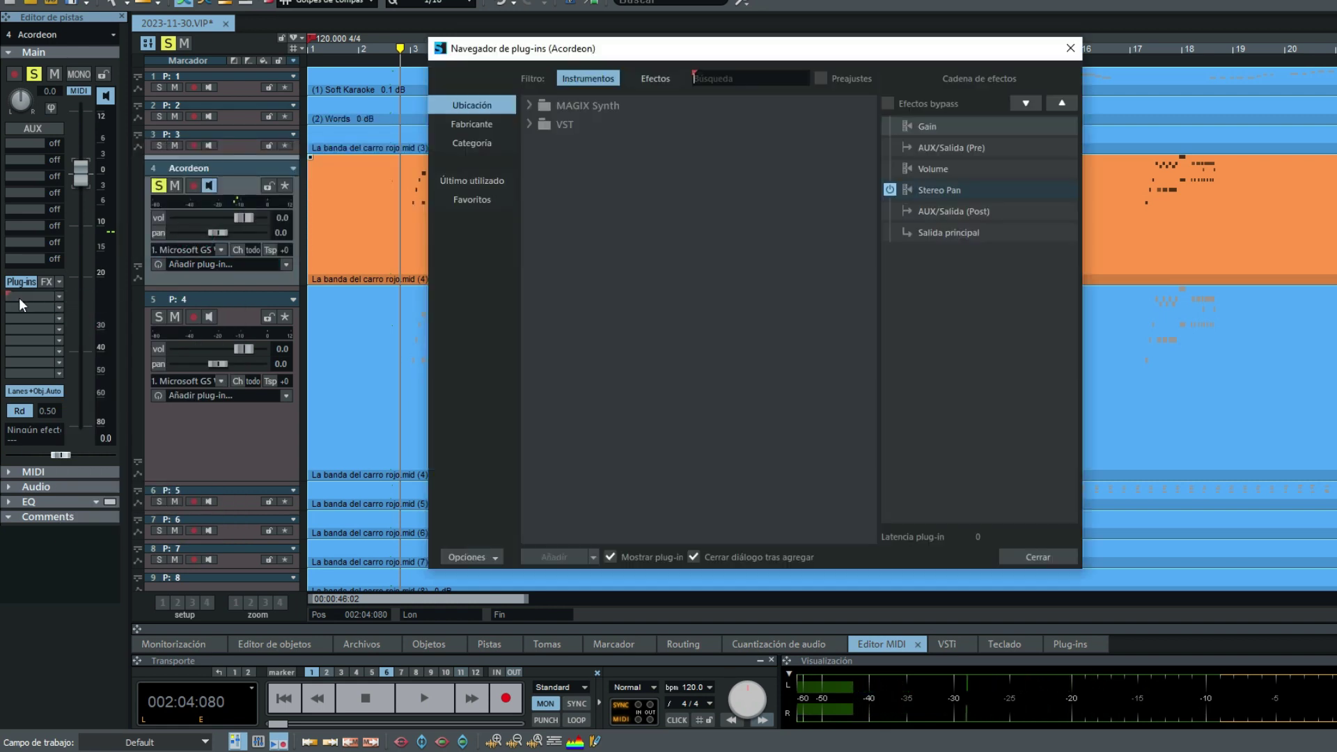
Load Banda Elements 1.1 64bit on the Acordeon track with simple routing, and choose its Acordeon Gaban instrument.
{"action": "type", "text": "banda"}
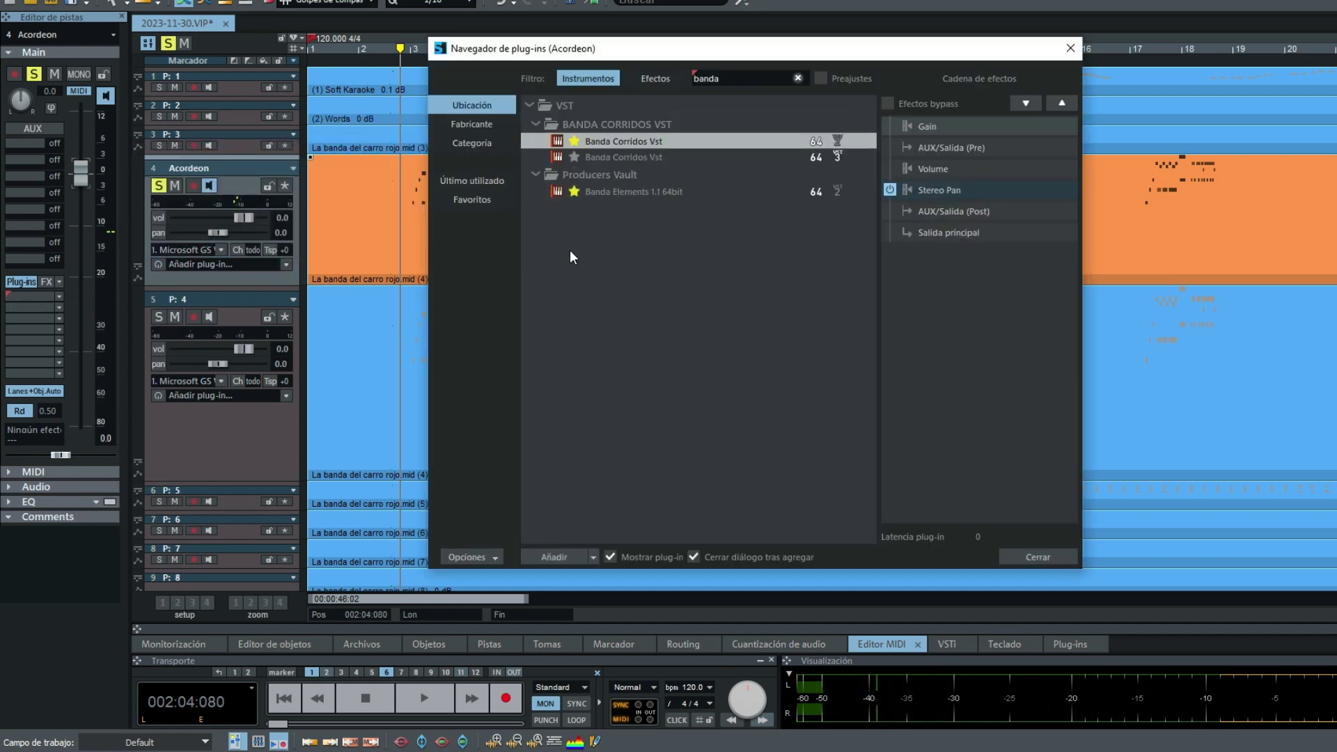
{"action": "double_click", "coordinate": [612, 191]}
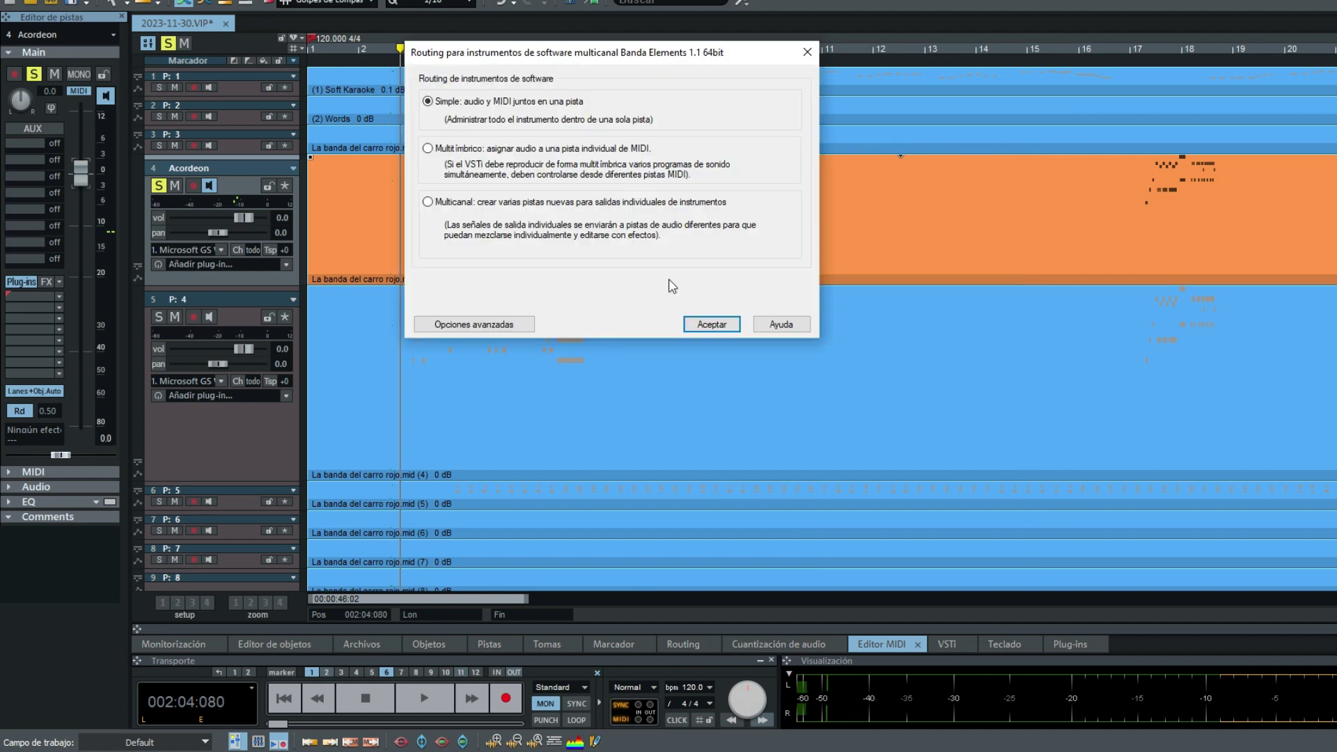
{"action": "left_click", "coordinate": [713, 325]}
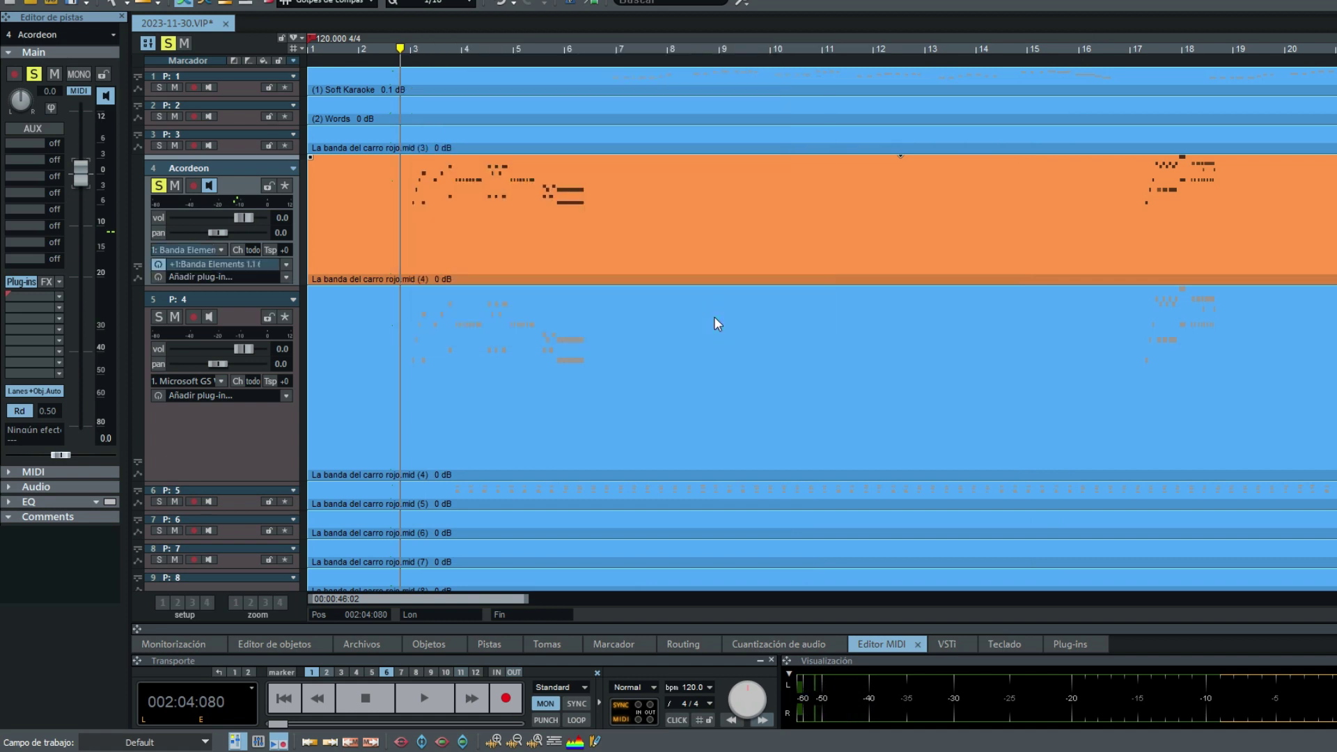
{"action": "left_click", "coordinate": [946, 553]}
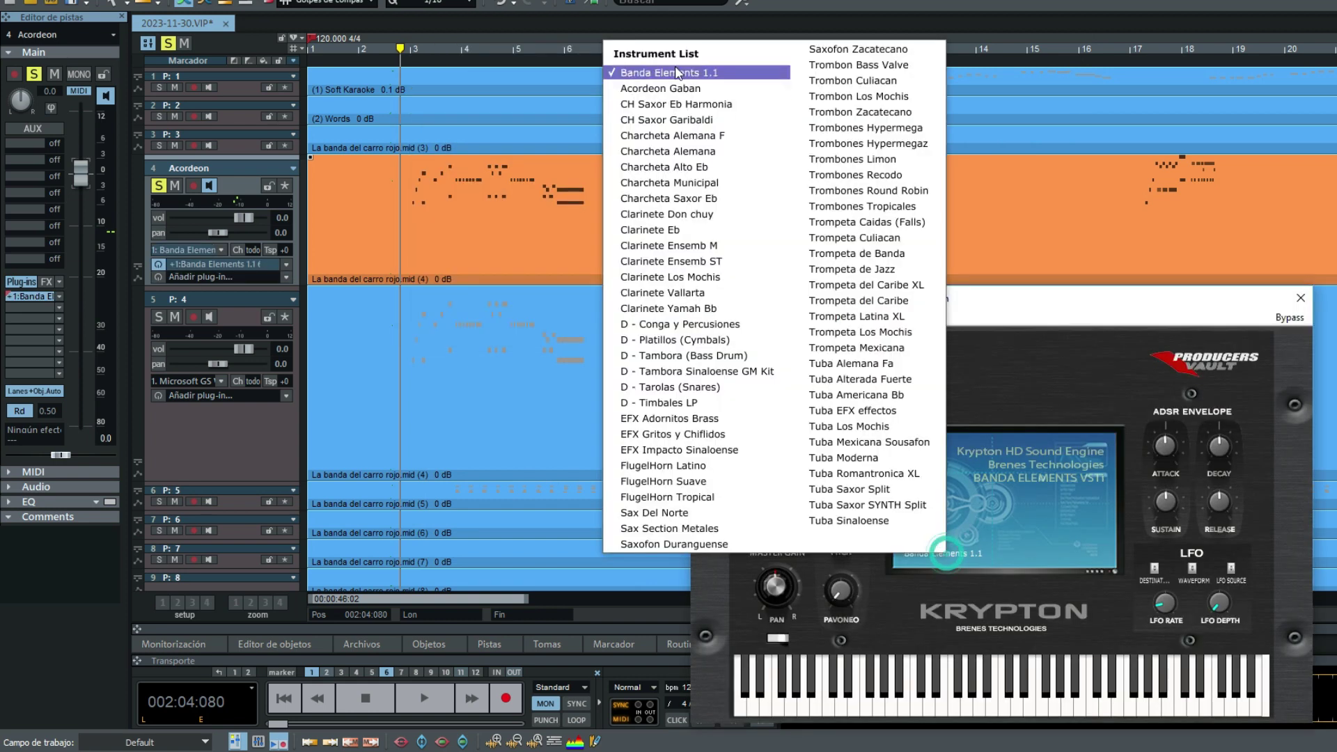
{"action": "left_click", "coordinate": [679, 88]}
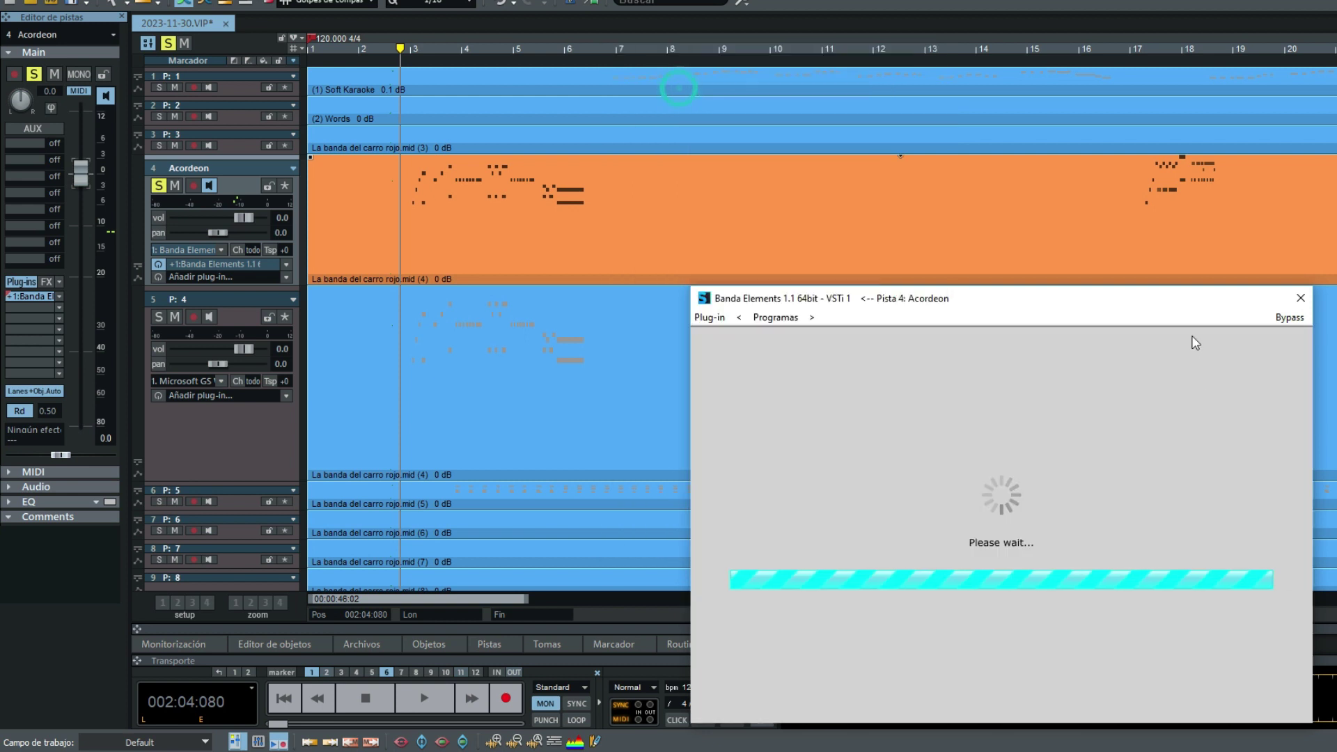
{"action": "left_click", "coordinate": [1299, 298]}
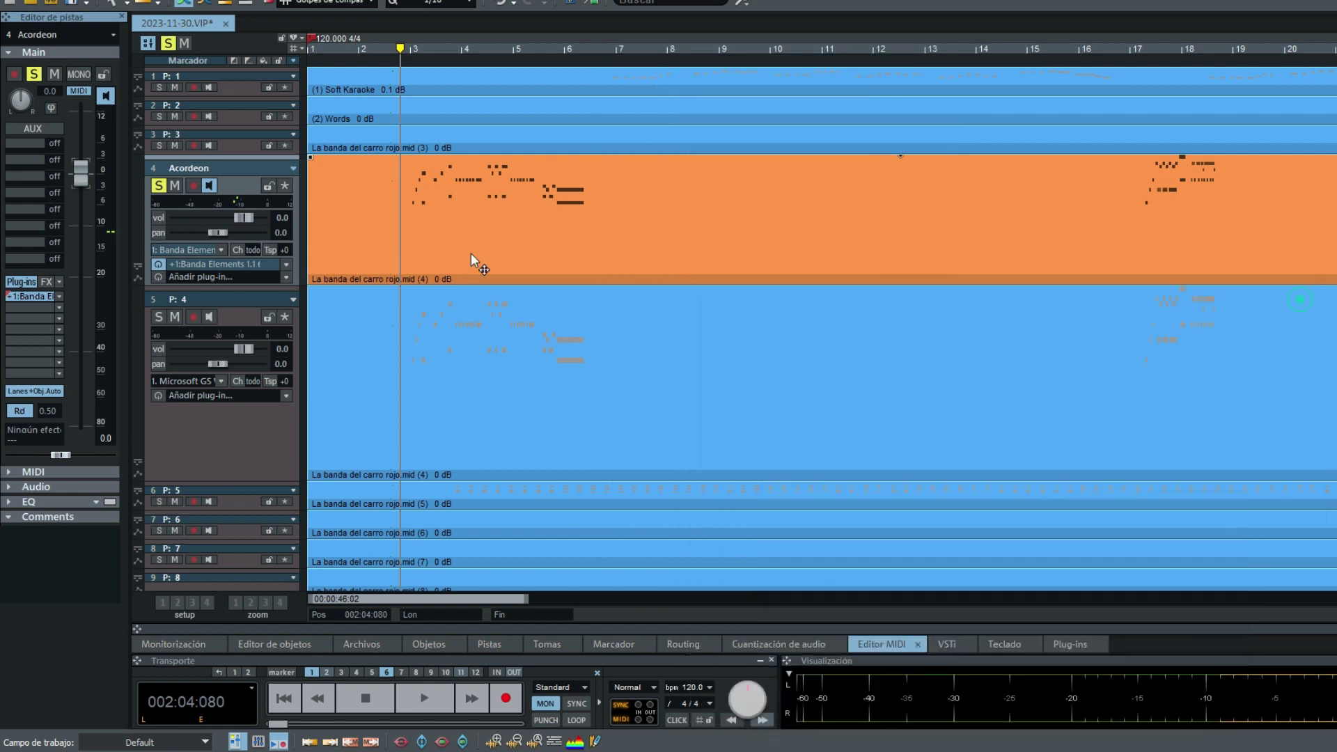
Listen to the Acordeon track with the Acordeon Gaban sound, and check the plug-in window during playback.
{"action": "key", "text": "space"}
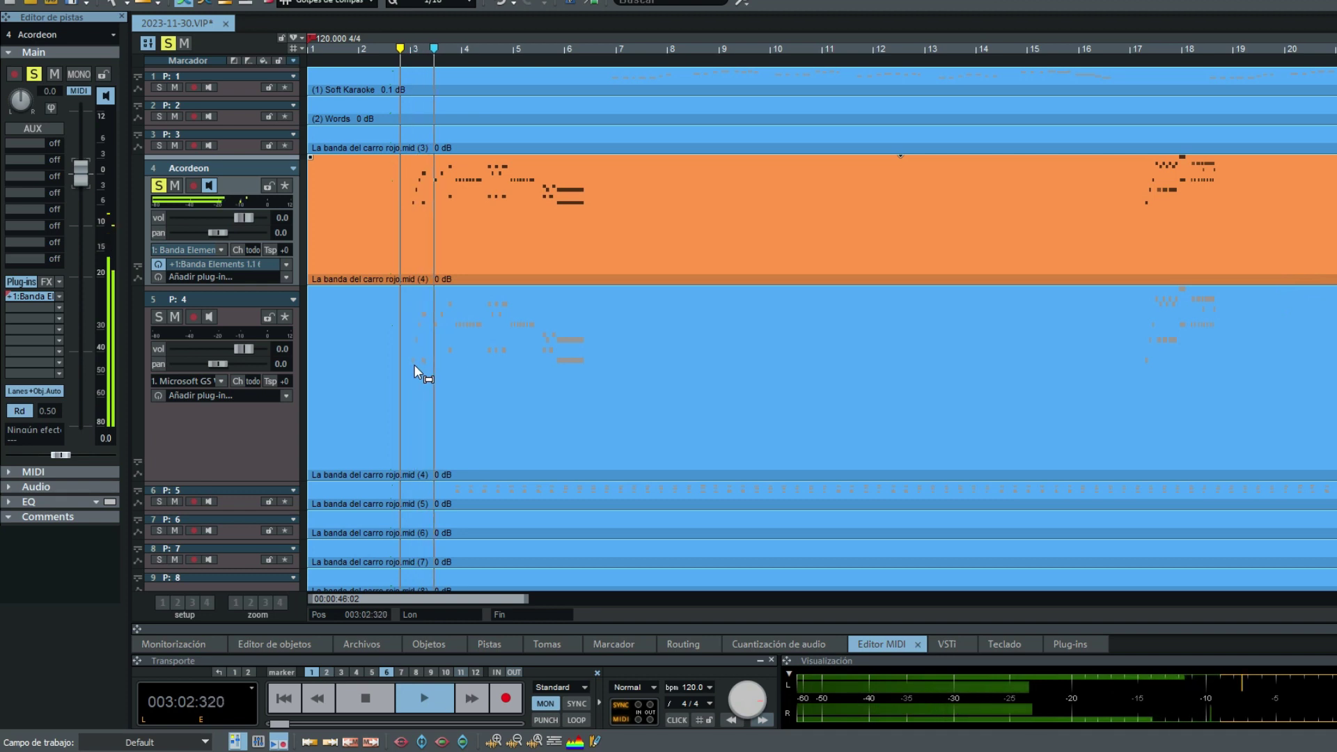
{"action": "left_click", "coordinate": [254, 264]}
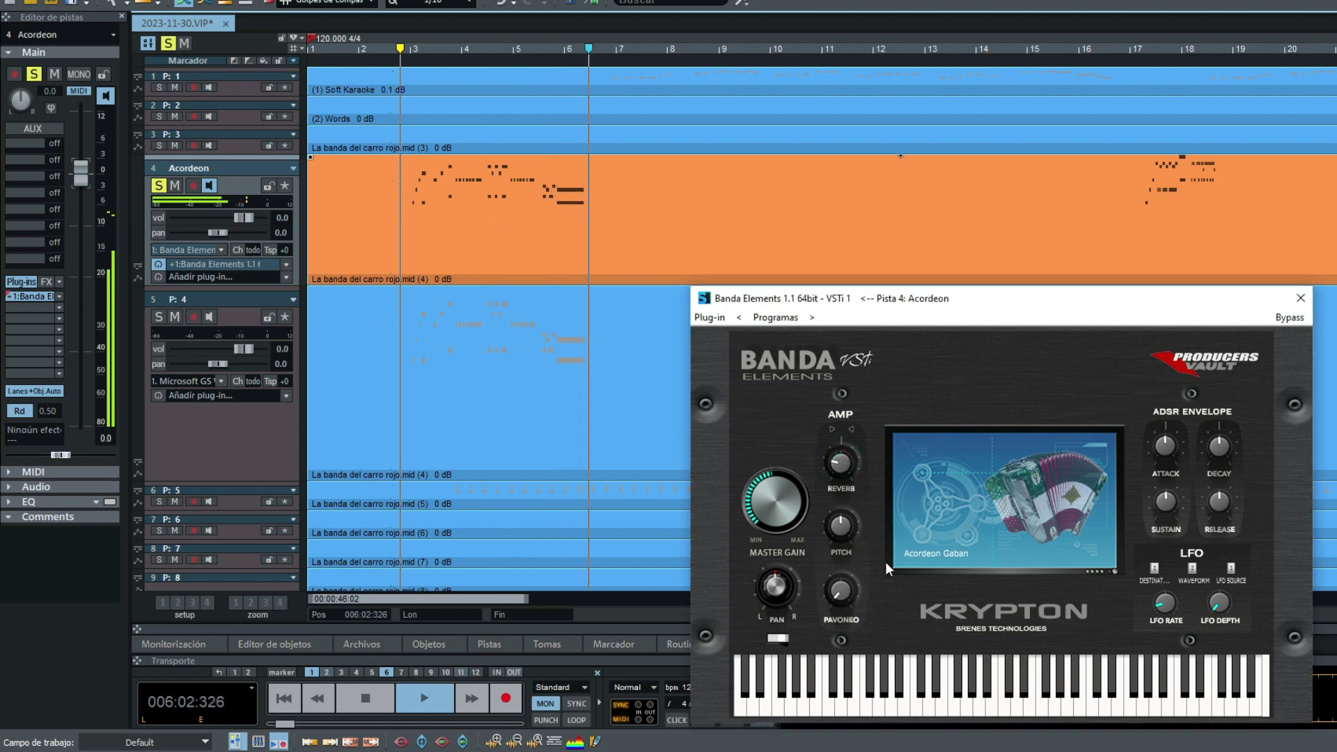
{"action": "key", "text": "space"}
{"action": "left_click", "coordinate": [1300, 298]}
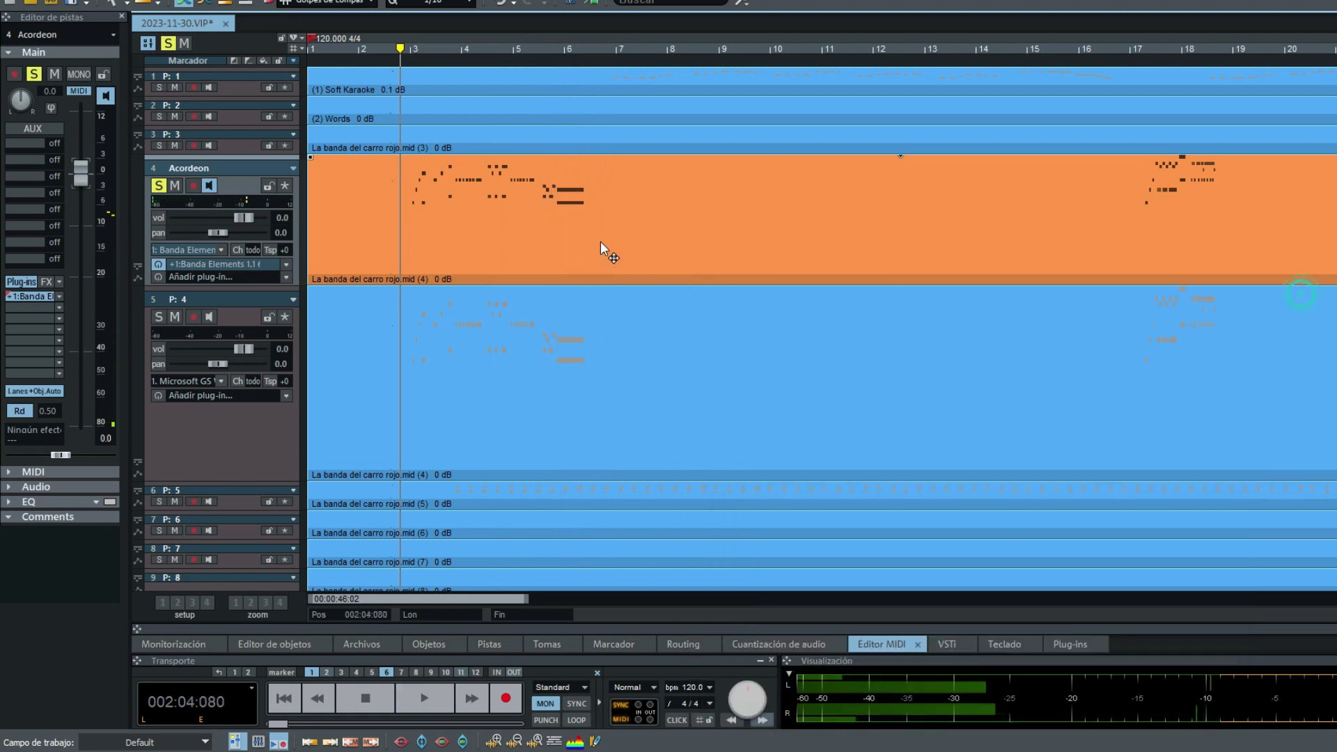
Open the Acordeon track's object in the MIDI editor and briefly play its notes from bar 3.
{"action": "double_click", "coordinate": [520, 245]}
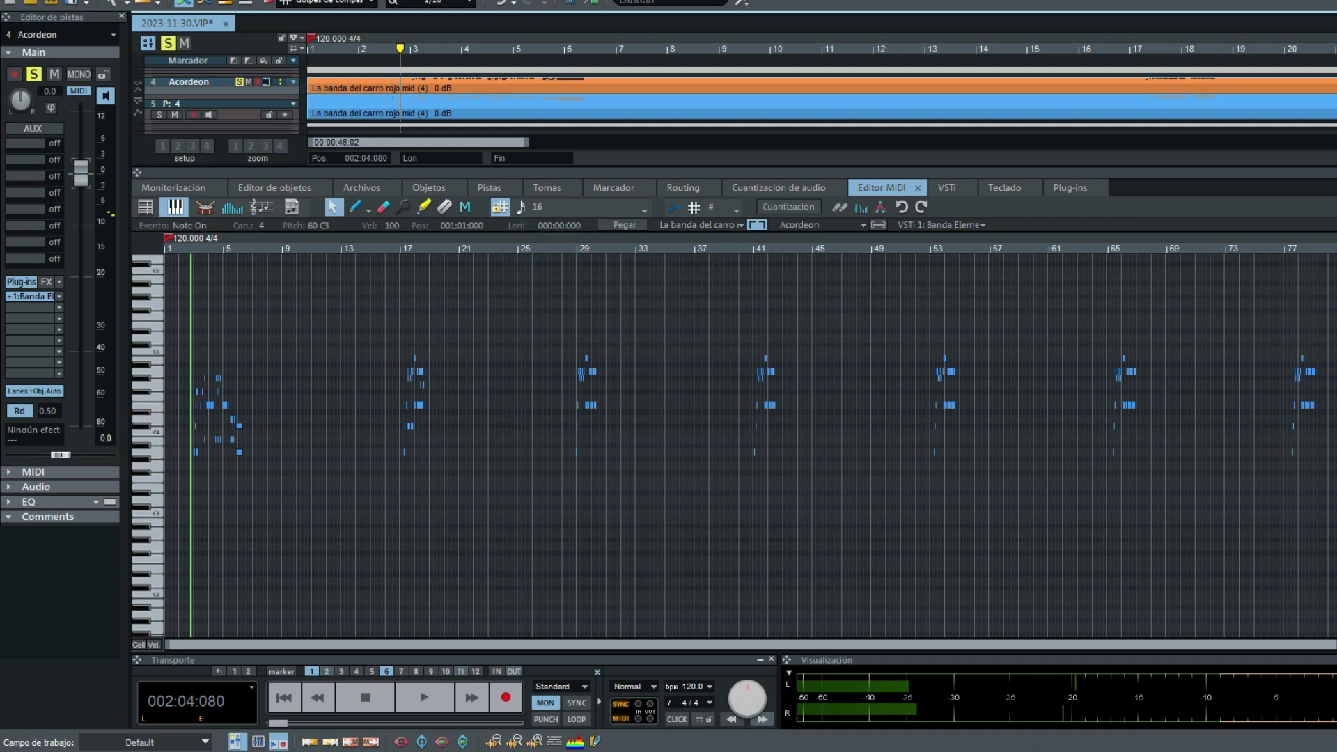
{"action": "left_click_drag", "start_coordinate": [1333, 646], "coordinate": [214, 672]}
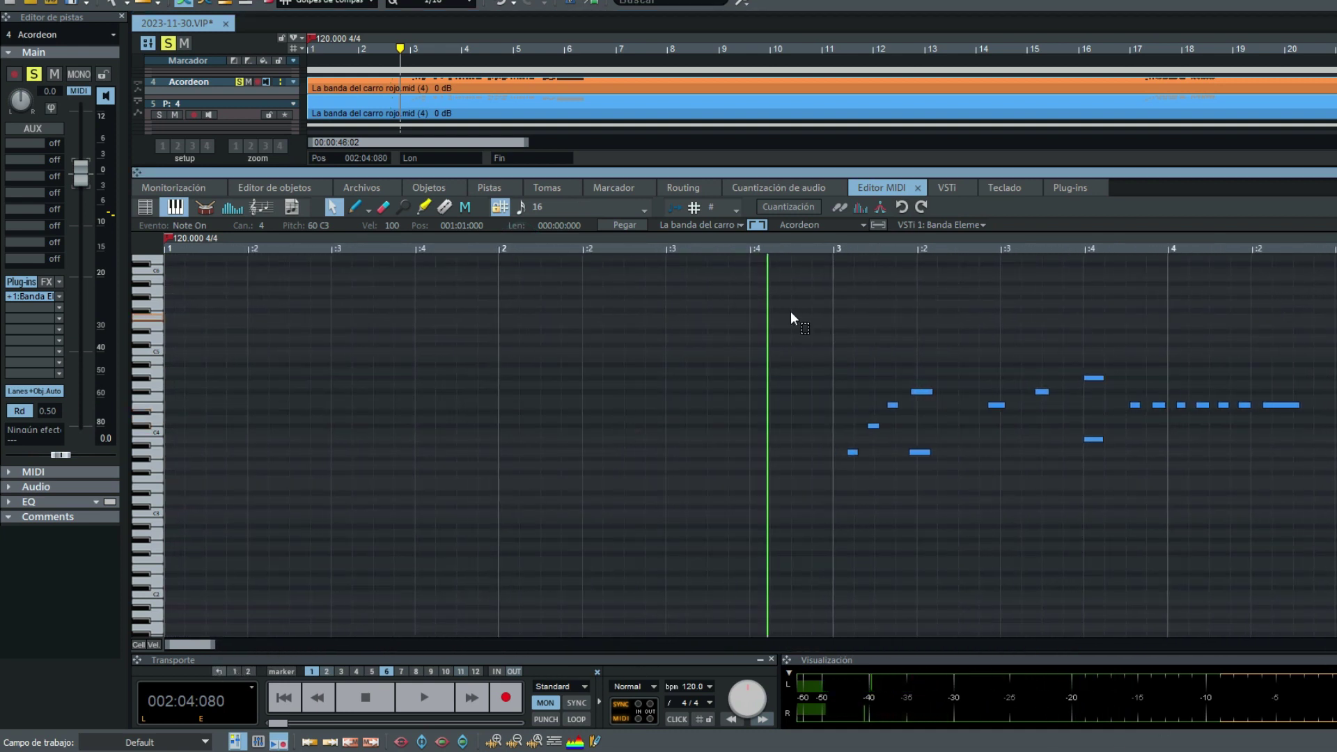
{"action": "left_click", "coordinate": [836, 252]}
{"action": "key", "text": "space"}
{"action": "key", "text": "space"}
Lengthen the two stacked notes near beat 2 of bar 3, the F#4 one to about 000:00:288, and play them.
{"action": "left_click_drag", "start_coordinate": [951, 373], "coordinate": [938, 437]}
{"action": "left_click_drag", "start_coordinate": [931, 391], "coordinate": [964, 395]}
{"action": "left_click", "coordinate": [868, 293]}
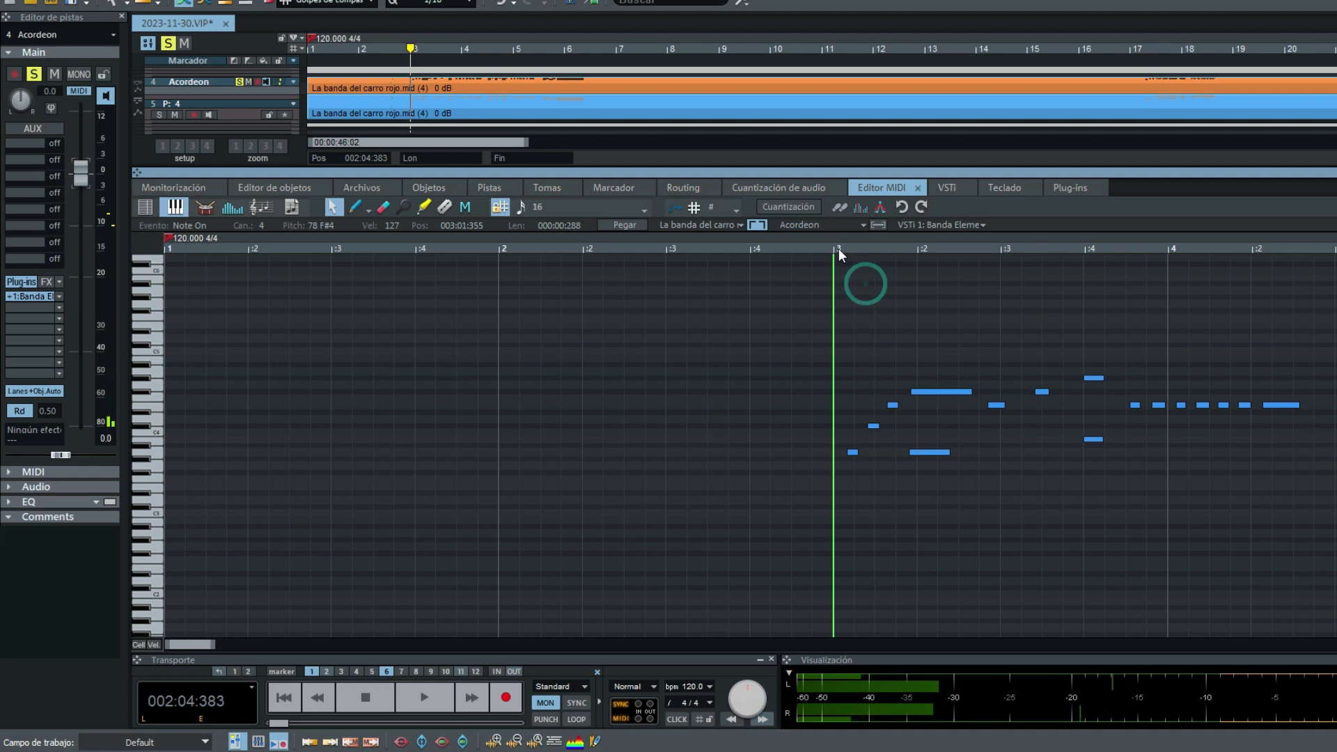
{"action": "key", "text": "space"}
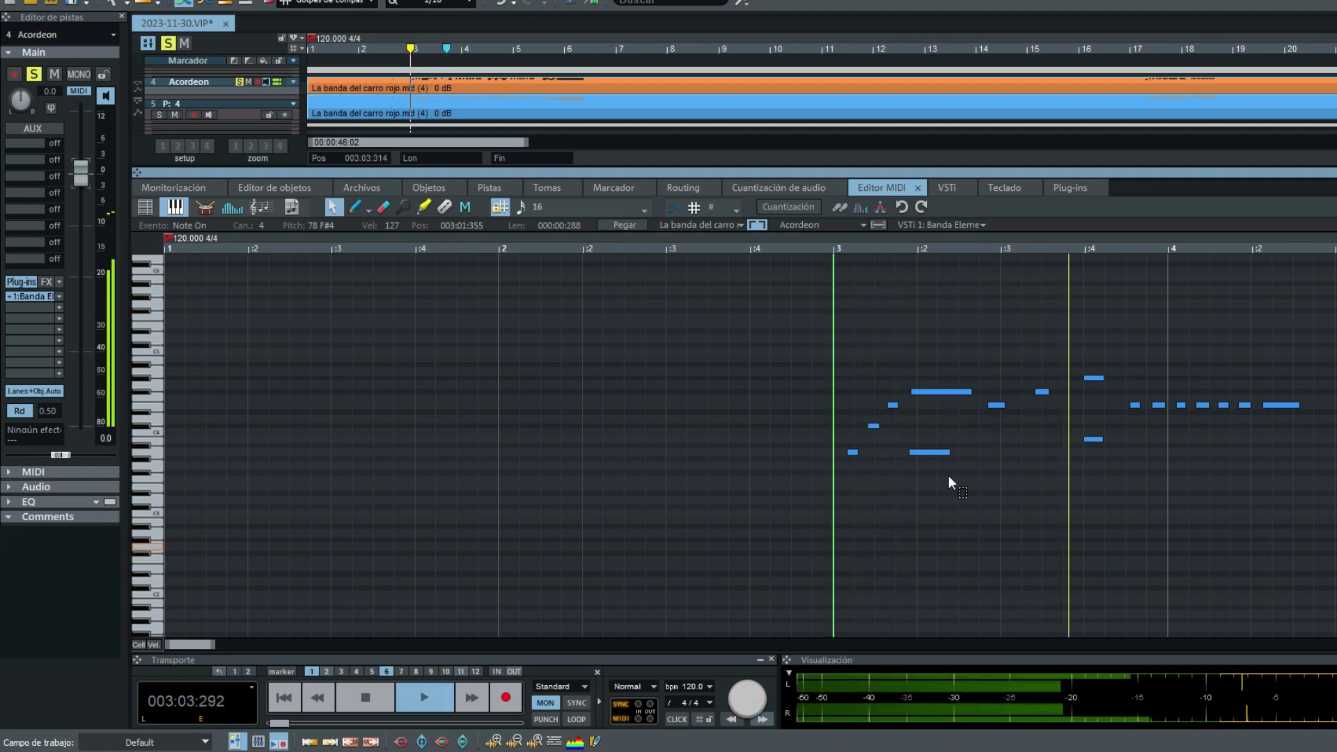
{"action": "key", "text": "space"}
Shorten the two stacked notes near beat 2 of bar 3, the F#4 one to about 000:00:223, and play the passage.
{"action": "left_click_drag", "start_coordinate": [966, 369], "coordinate": [943, 458]}
{"action": "left_click_drag", "start_coordinate": [970, 390], "coordinate": [962, 392]}
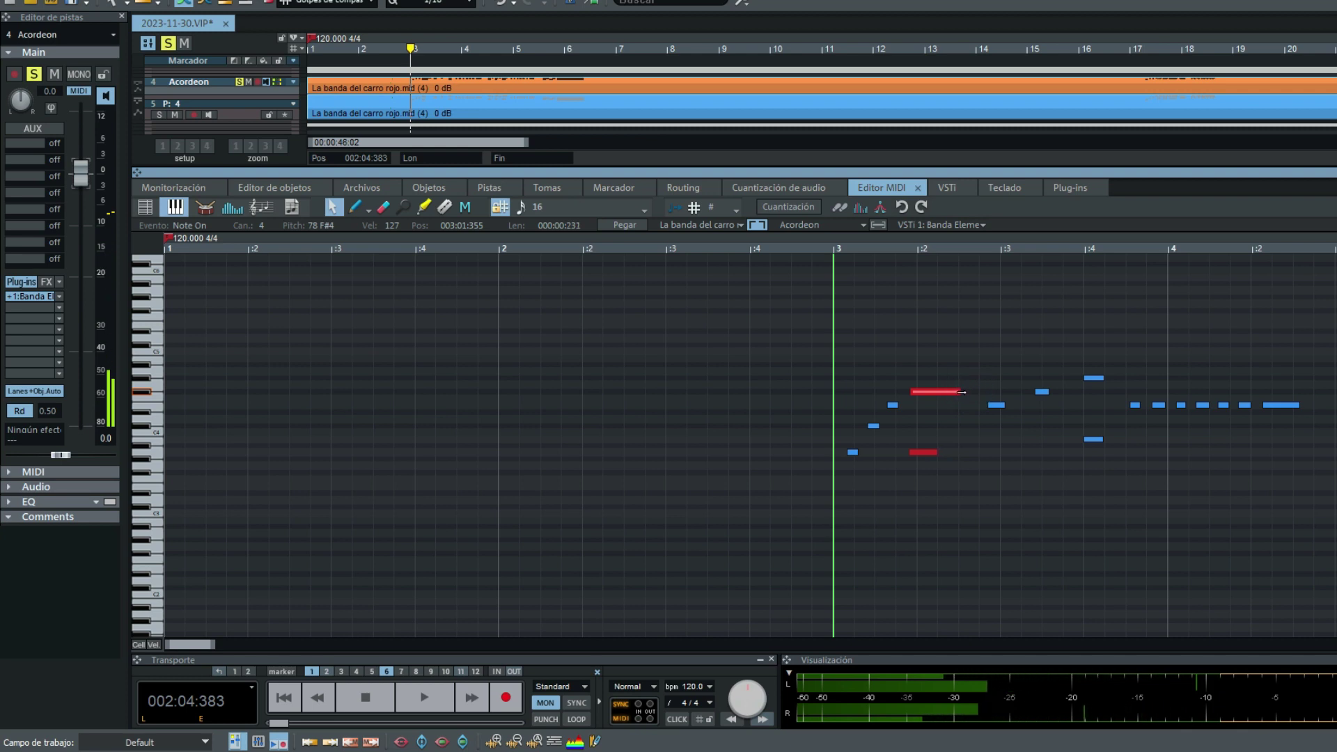
{"action": "left_click_drag", "start_coordinate": [967, 394], "coordinate": [953, 393]}
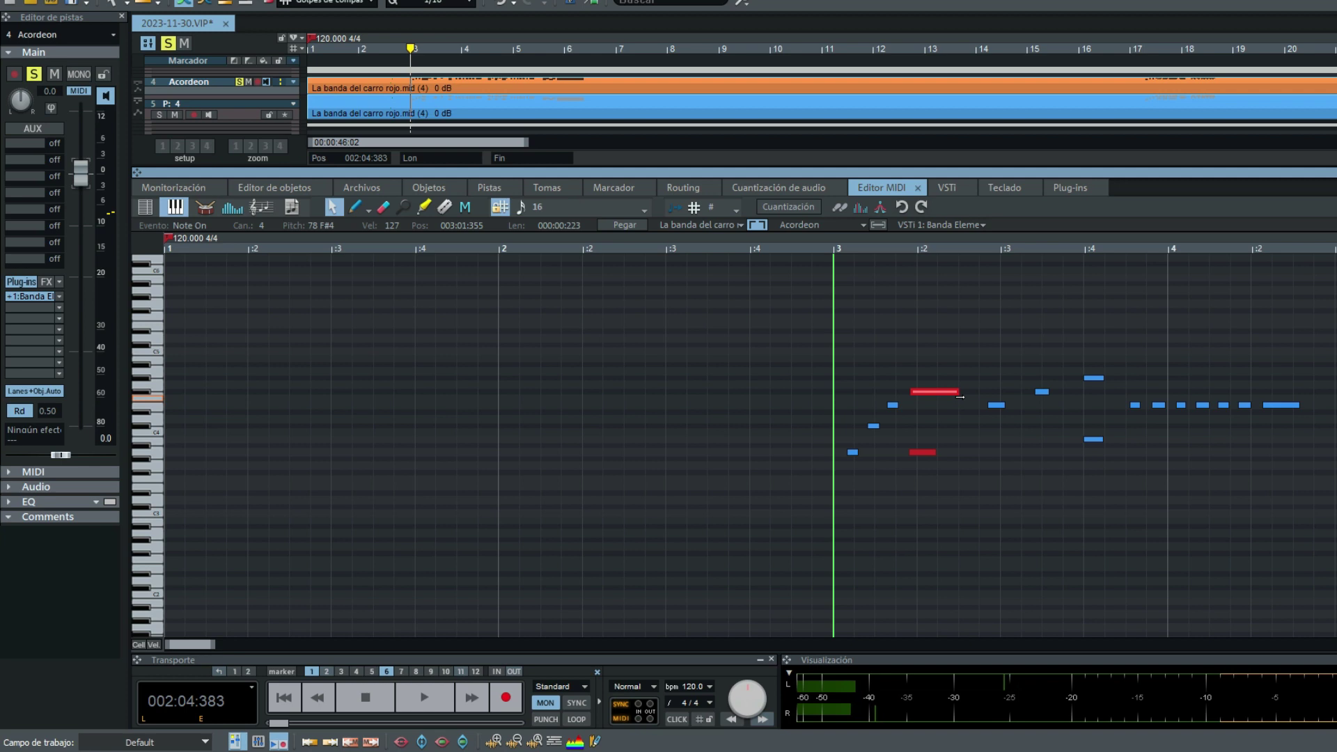
{"action": "key", "text": "space"}
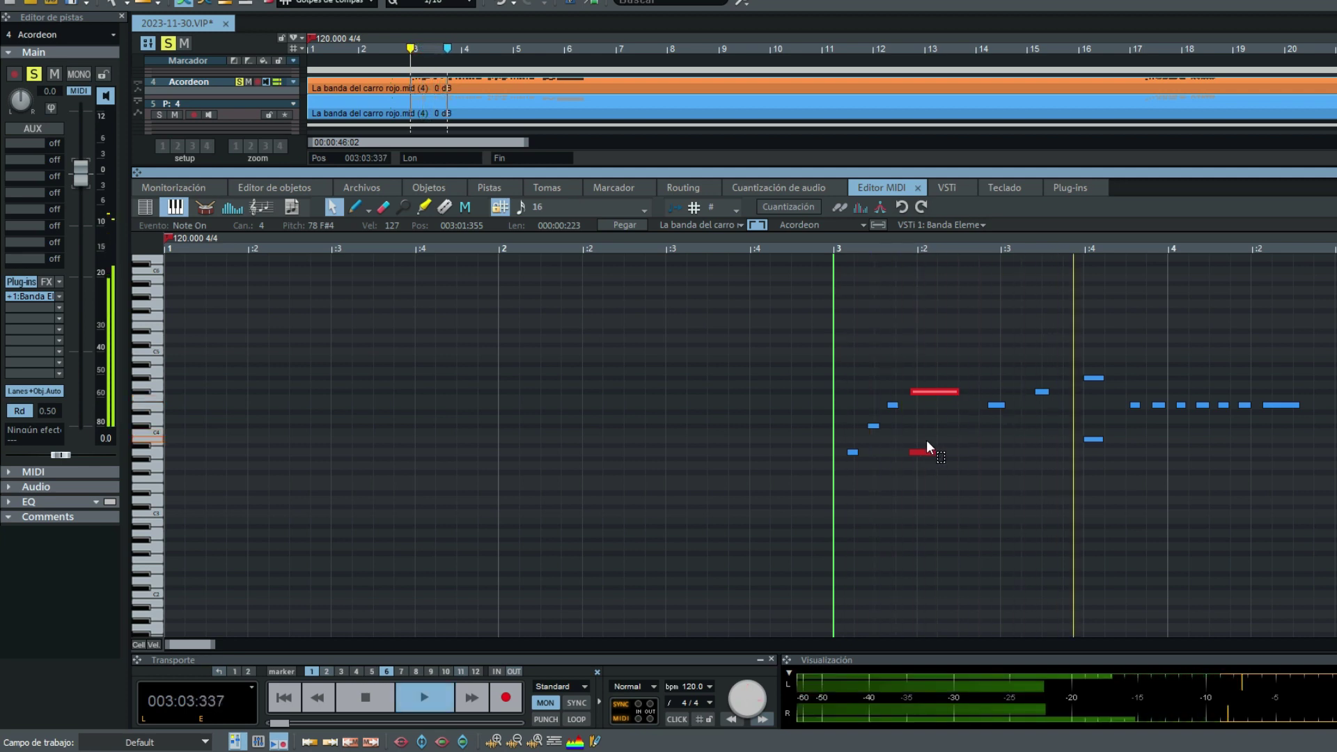
{"action": "key", "text": "space"}
{"action": "key", "text": "space"}
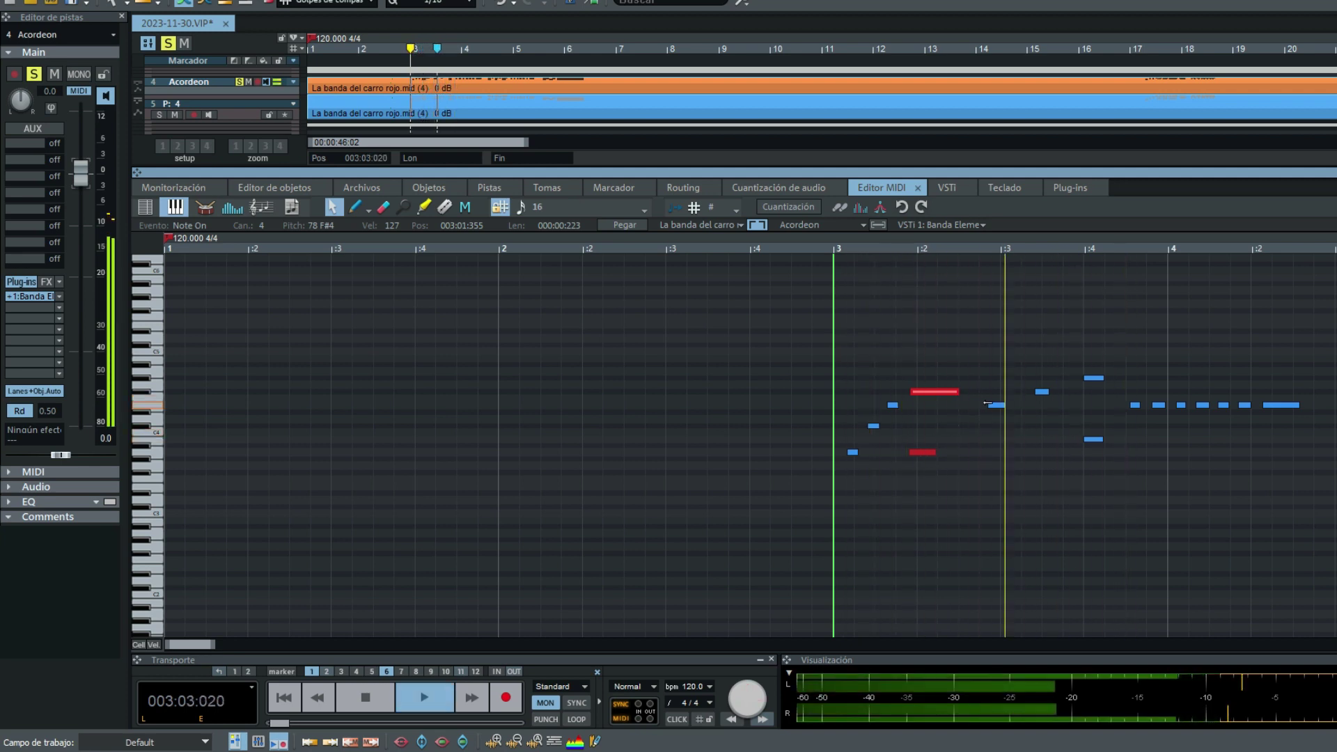
{"action": "key", "text": "space"}
Move the following E4 note slightly earlier, trim its start to a length of about 000:00:067, and close the MIDI editor after playback.
{"action": "left_click", "coordinate": [989, 404]}
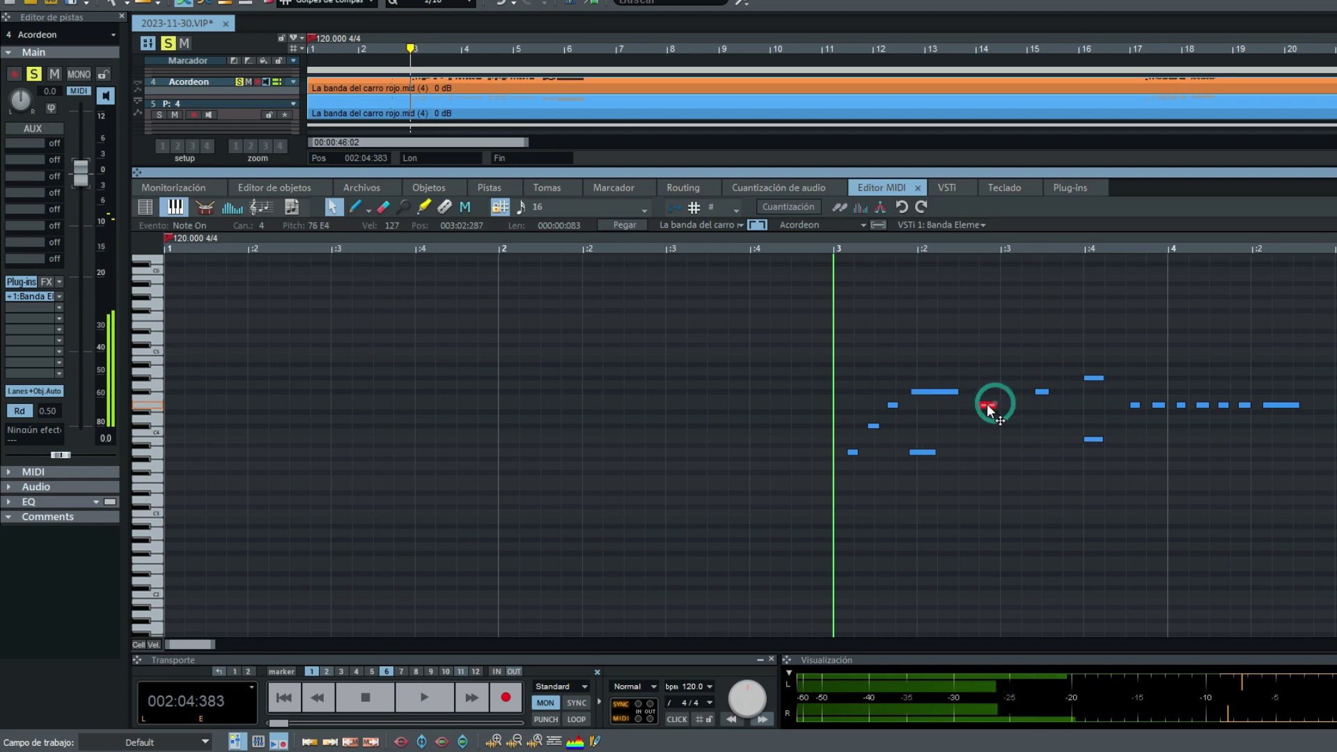
{"action": "key", "text": "space"}
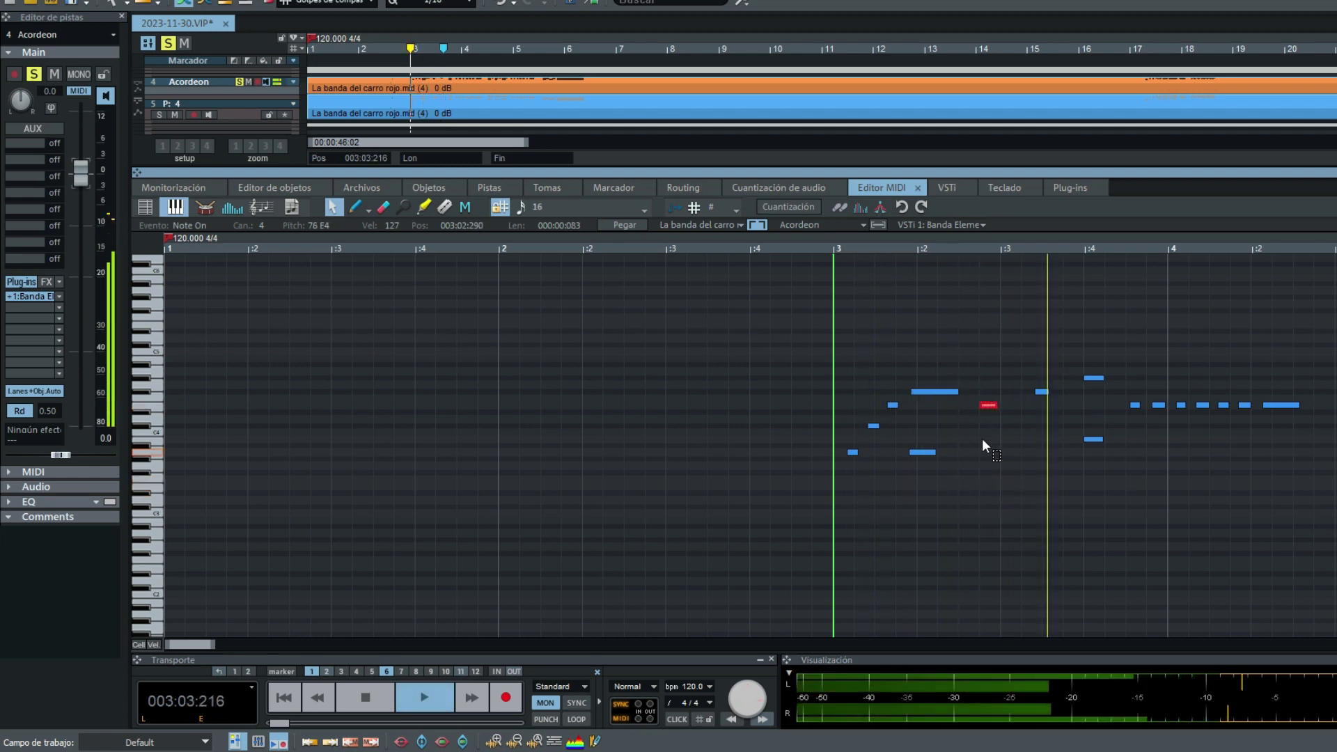
{"action": "key", "text": "space"}
{"action": "left_click_drag", "start_coordinate": [979, 405], "coordinate": [992, 406]}
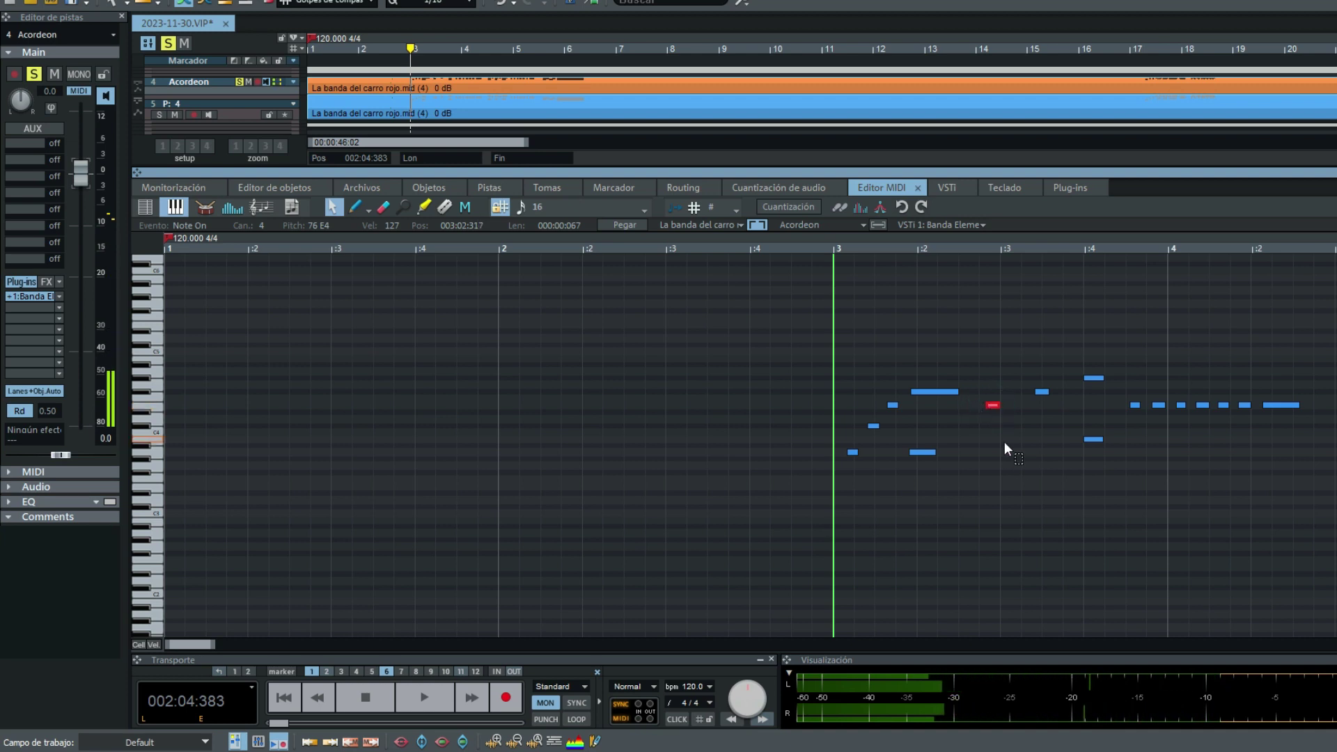
{"action": "key", "text": "space"}
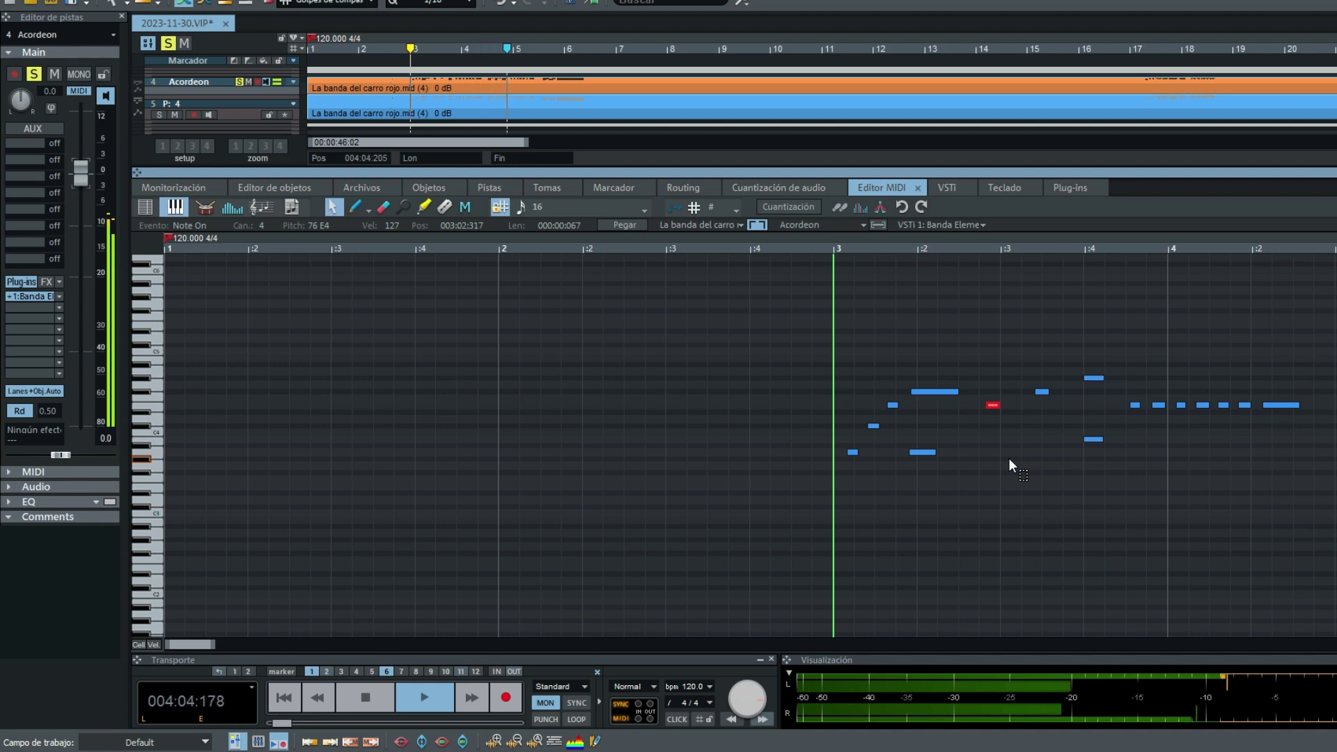
{"action": "key", "text": "space"}
{"action": "key", "text": "Escape"}
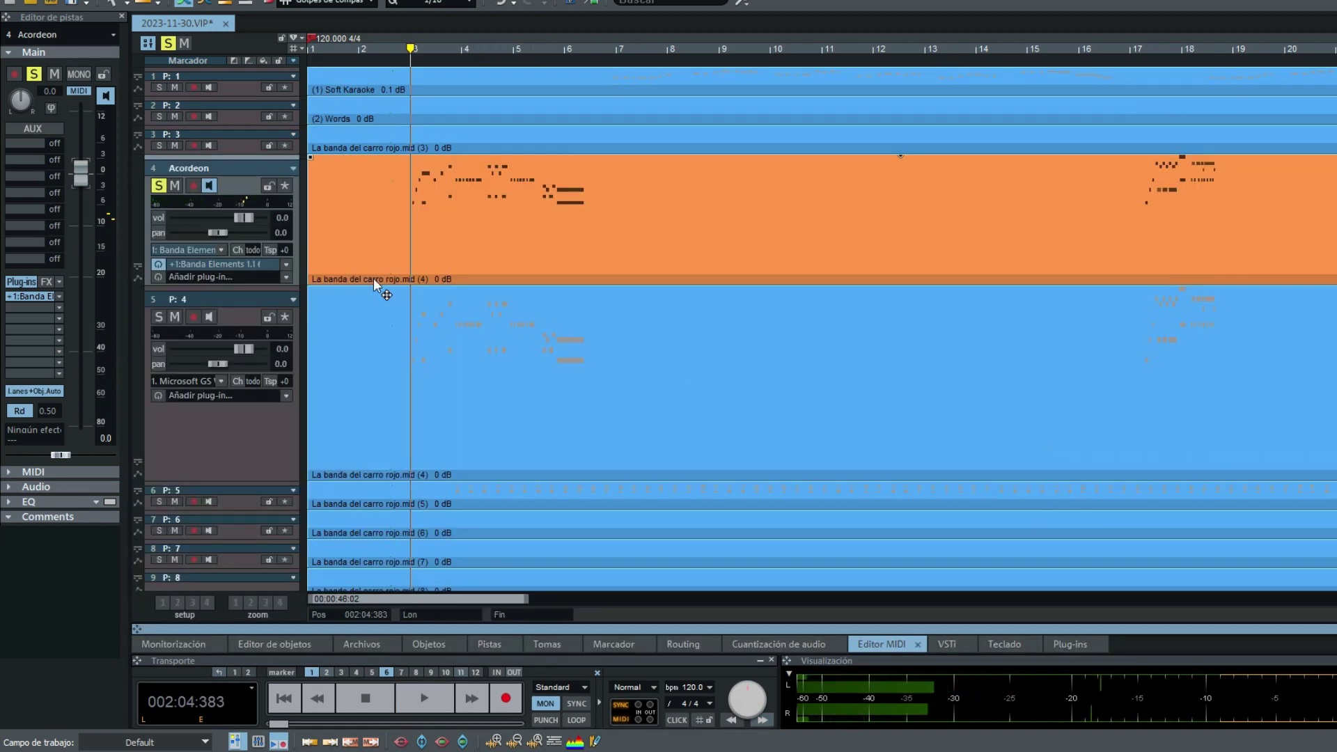
Delete the Acordeon track together with its copied MIDI object.
{"action": "left_click", "coordinate": [236, 314]}
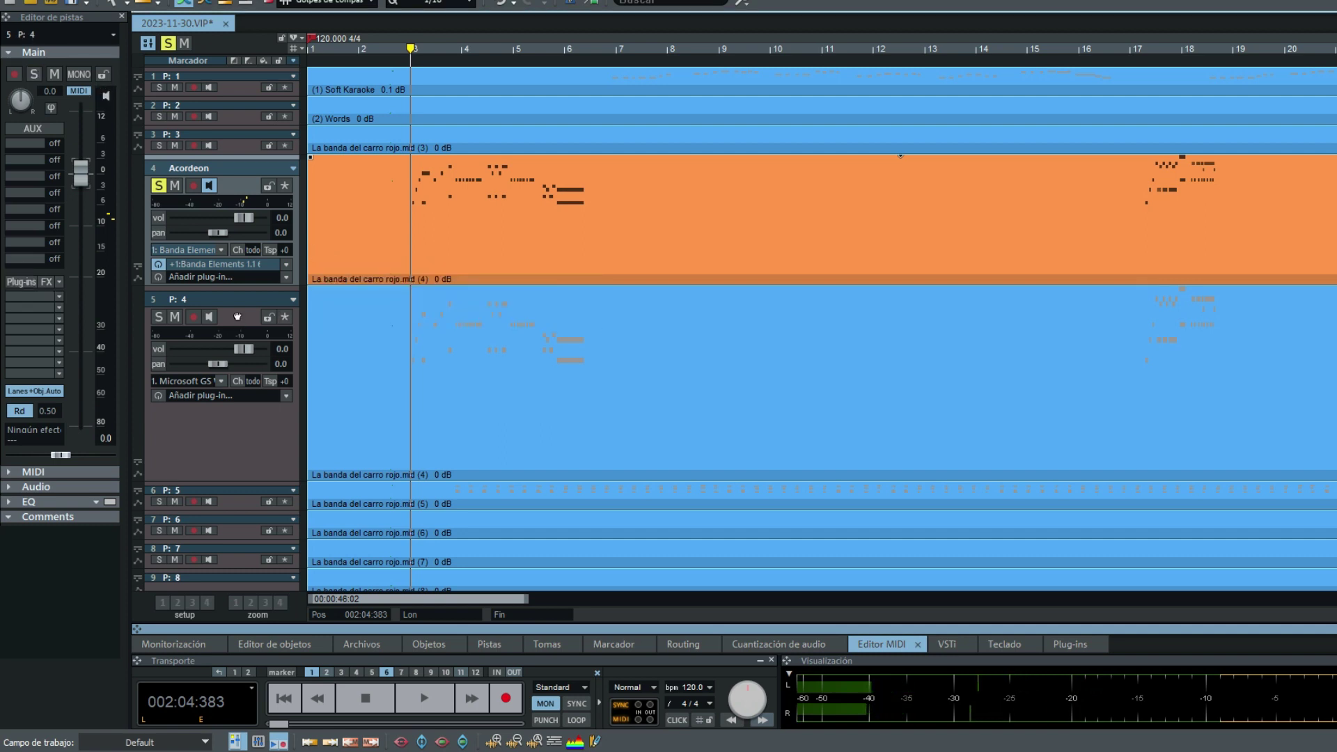
{"action": "key", "text": "ctrl+Down"}
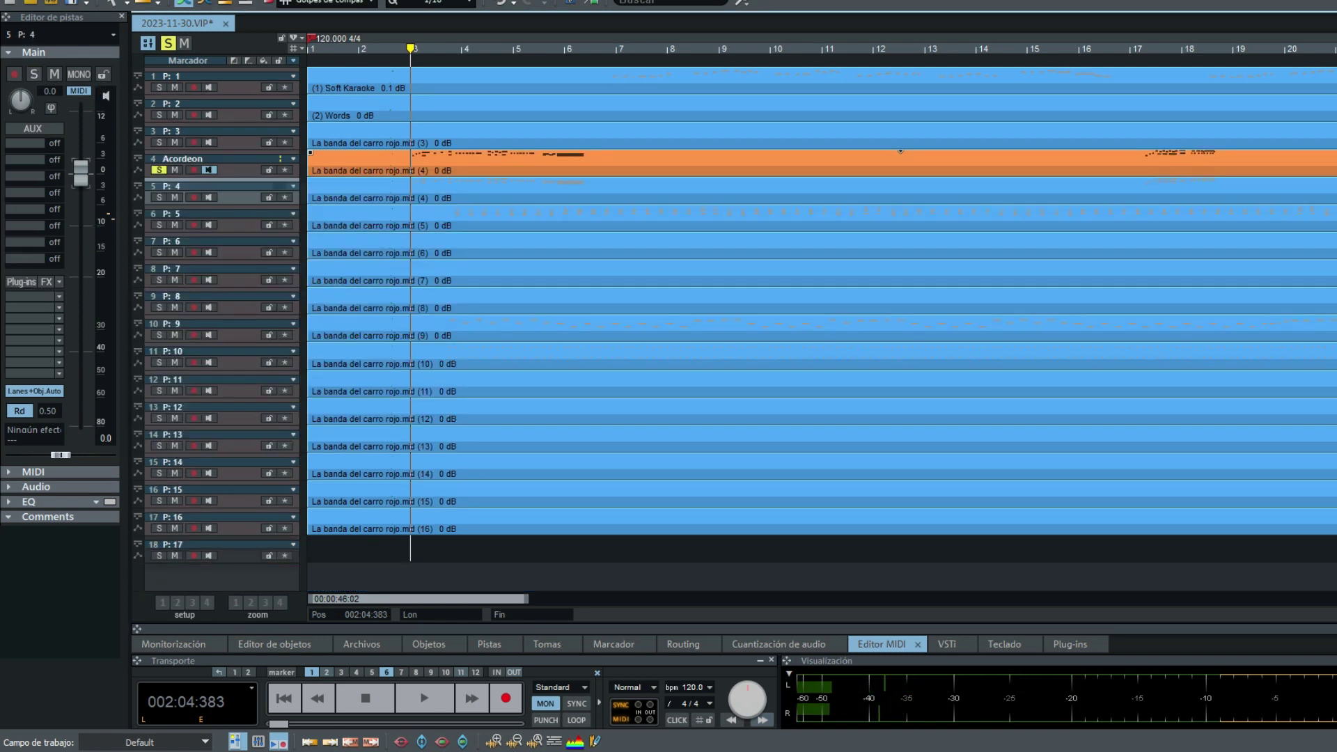
{"action": "left_click_drag", "start_coordinate": [244, 176], "coordinate": [238, 211]}
{"action": "left_click", "coordinate": [231, 180]}
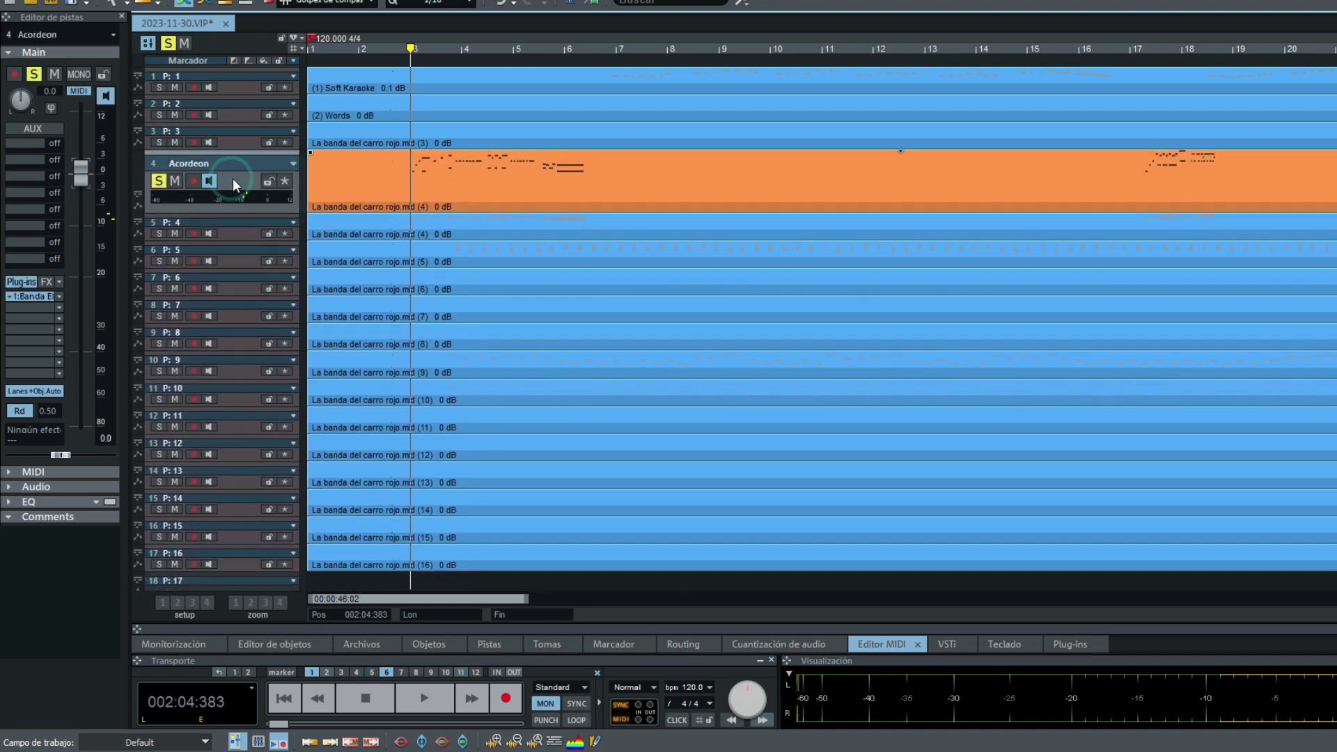
{"action": "right_click", "coordinate": [233, 180]}
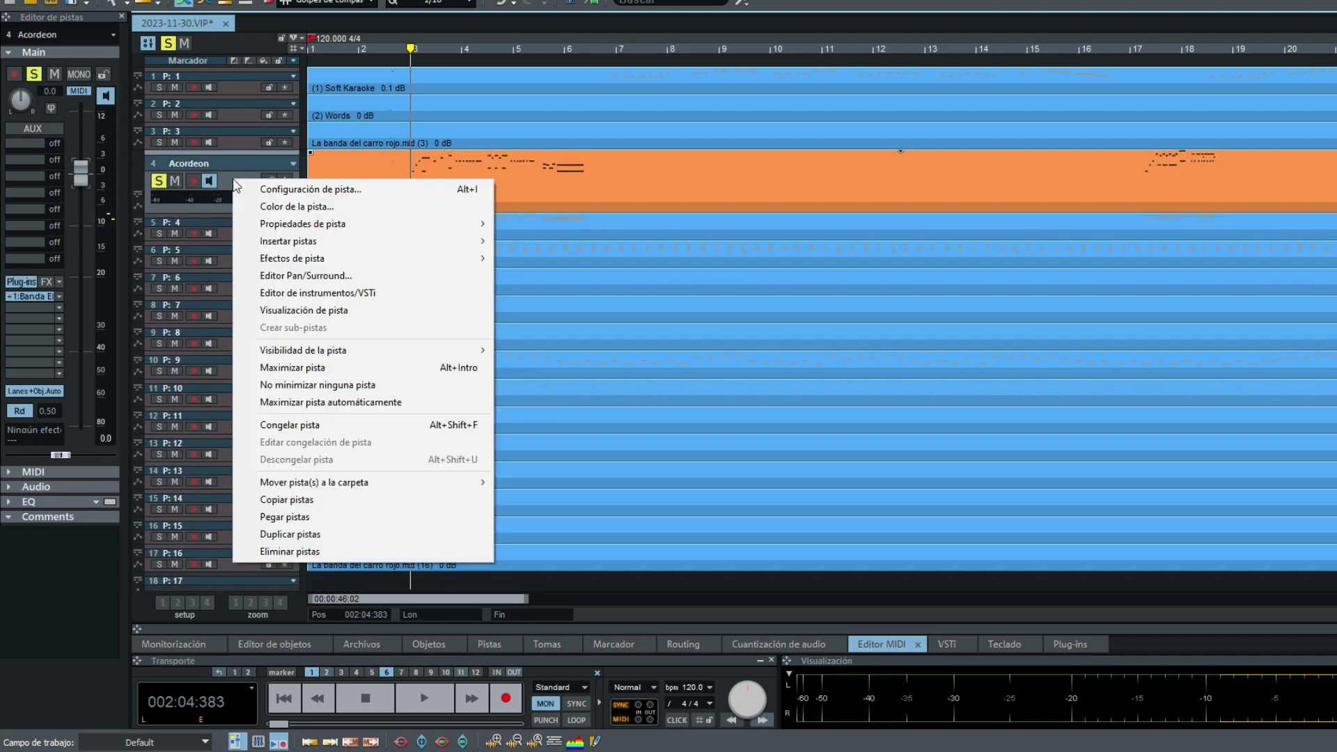
{"action": "left_click", "coordinate": [307, 552]}
{"action": "left_click", "coordinate": [684, 423]}
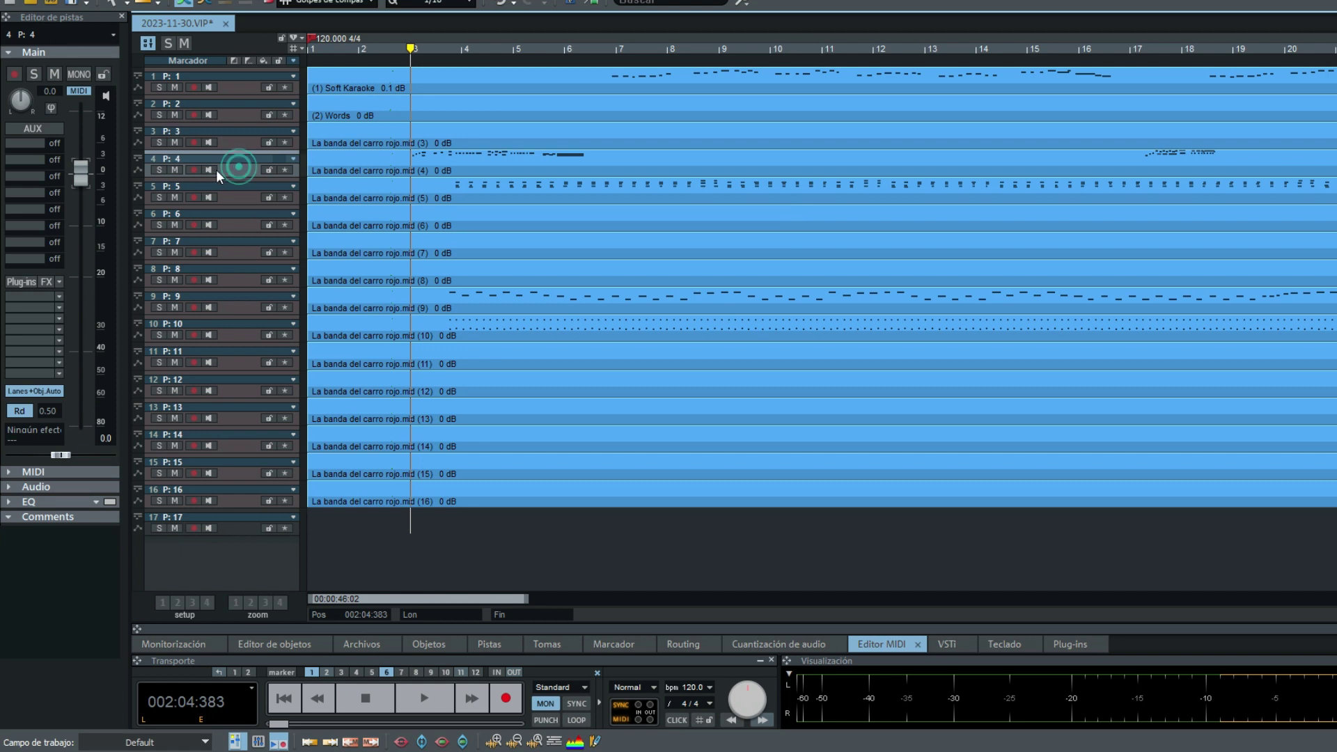
Solo track P: 4 and play it briefly from just before bar 3.
{"action": "left_click", "coordinate": [159, 170]}
{"action": "key", "text": "space"}
{"action": "left_click", "coordinate": [248, 173]}
{"action": "key", "text": "space"}
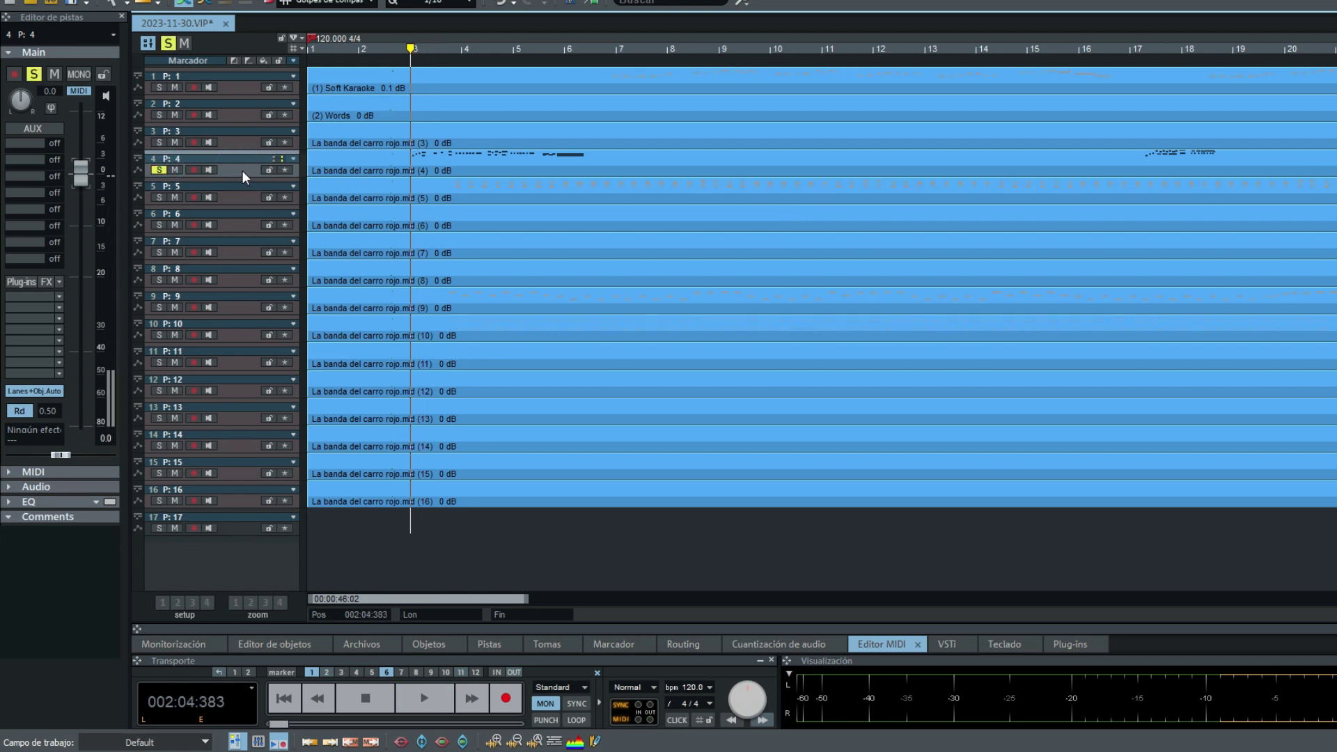
Search the instrument plug-ins for "banda" and load Banda Corridos Vst on track P: 4.
{"action": "double_click", "coordinate": [236, 177]}
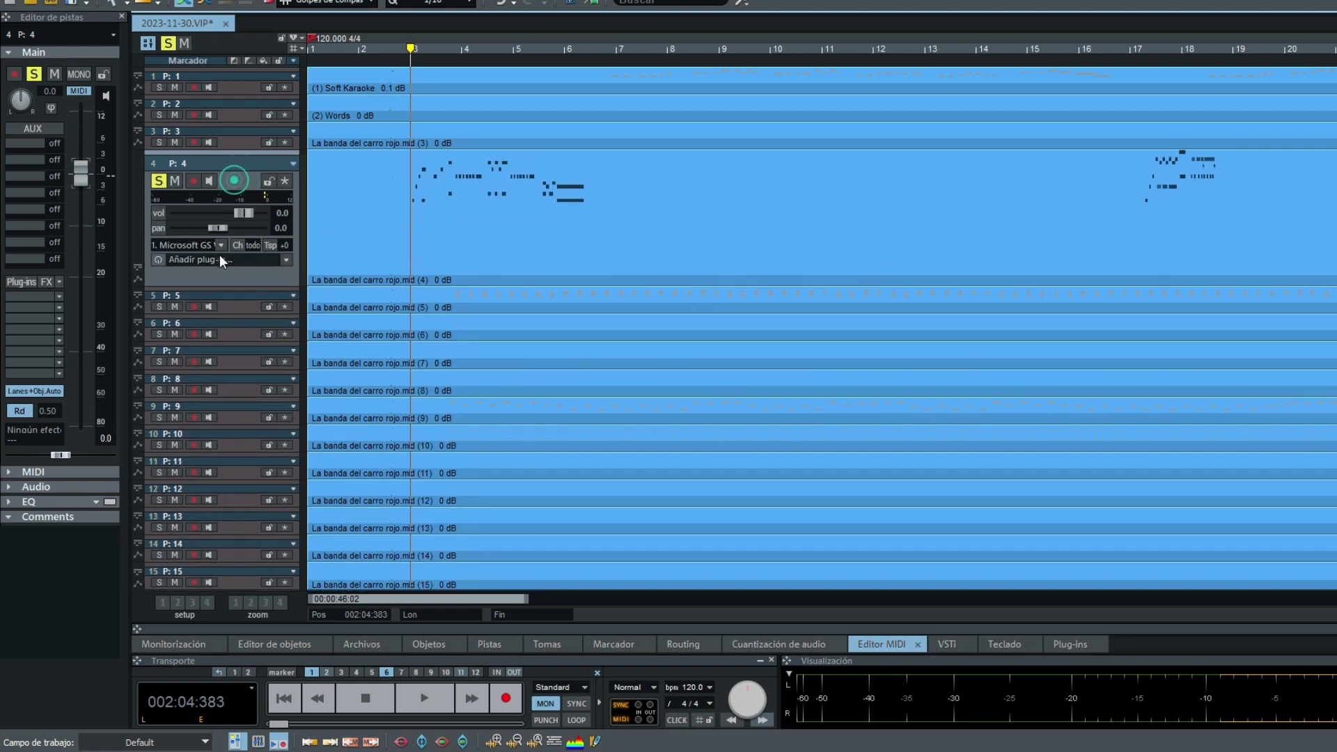
{"action": "left_click", "coordinate": [41, 298]}
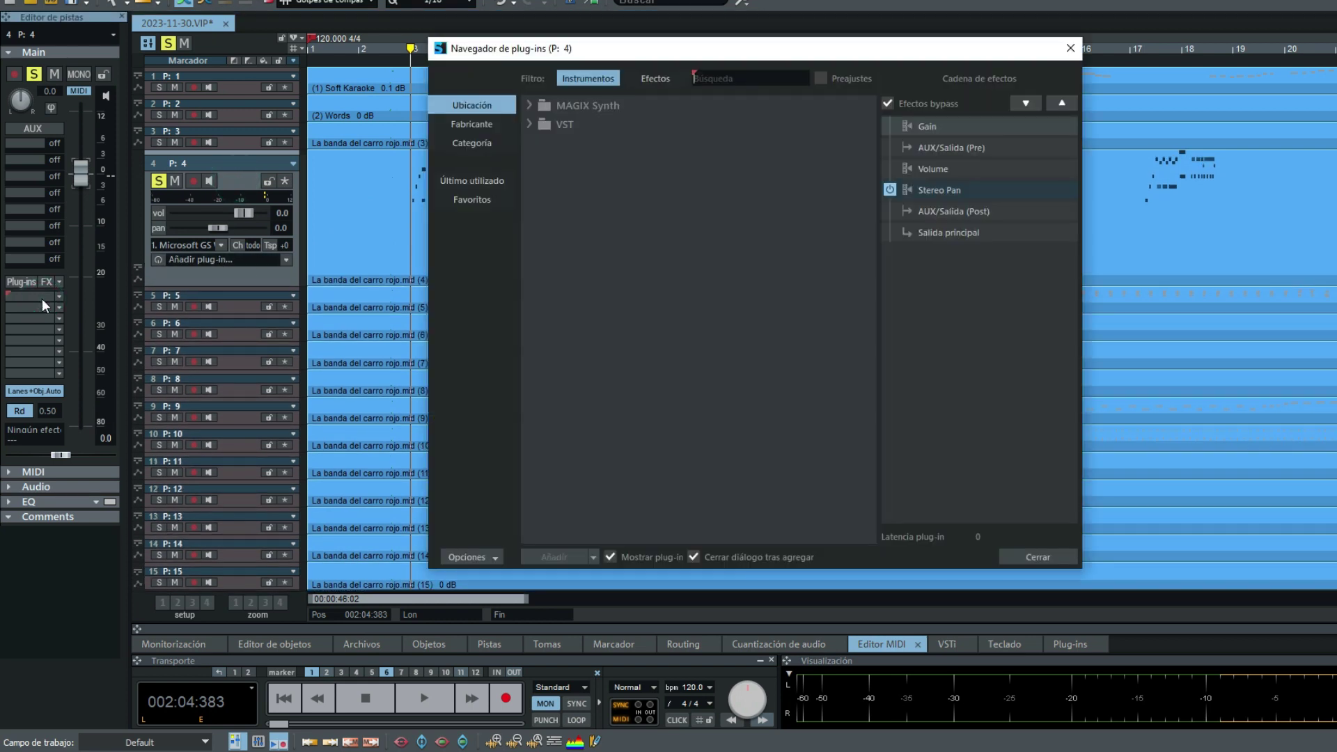
{"action": "type", "text": "a"}
{"action": "key", "text": "BackSpace"}
{"action": "type", "text": "banda"}
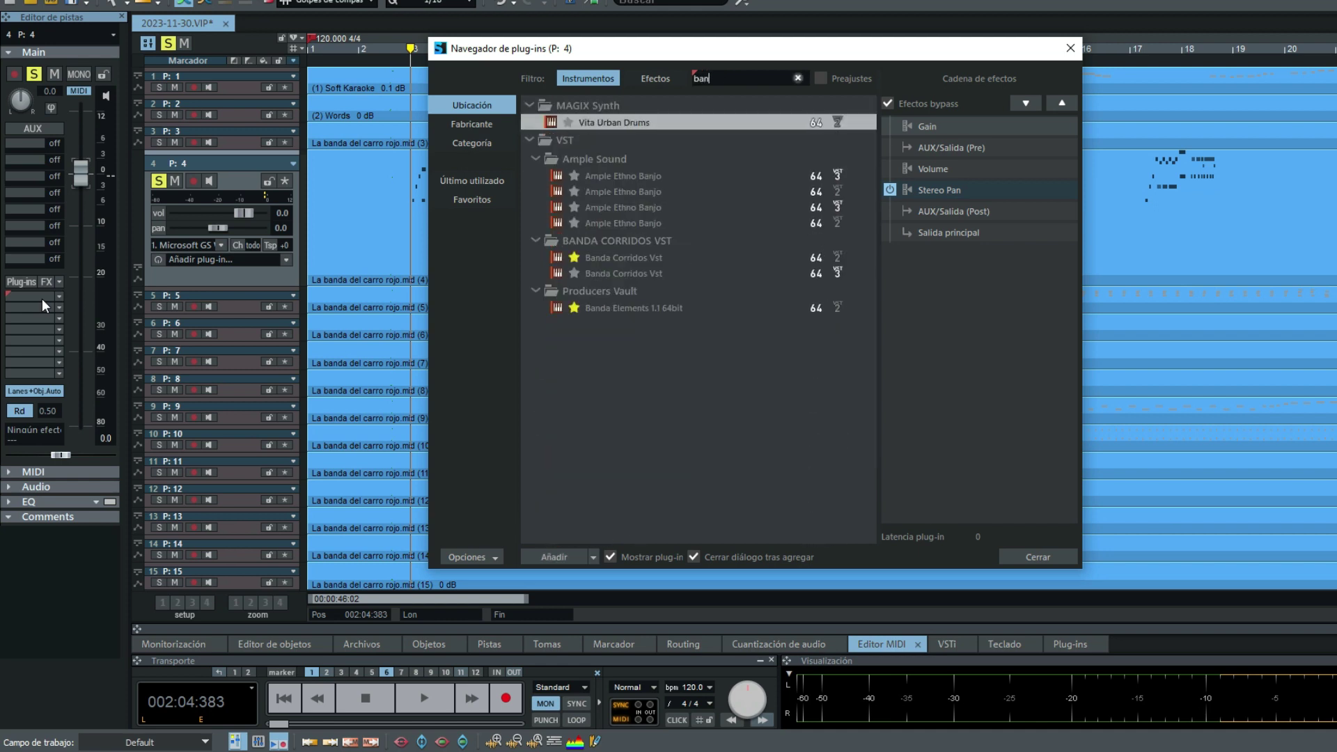
{"action": "double_click", "coordinate": [621, 144]}
{"action": "left_click", "coordinate": [707, 277]}
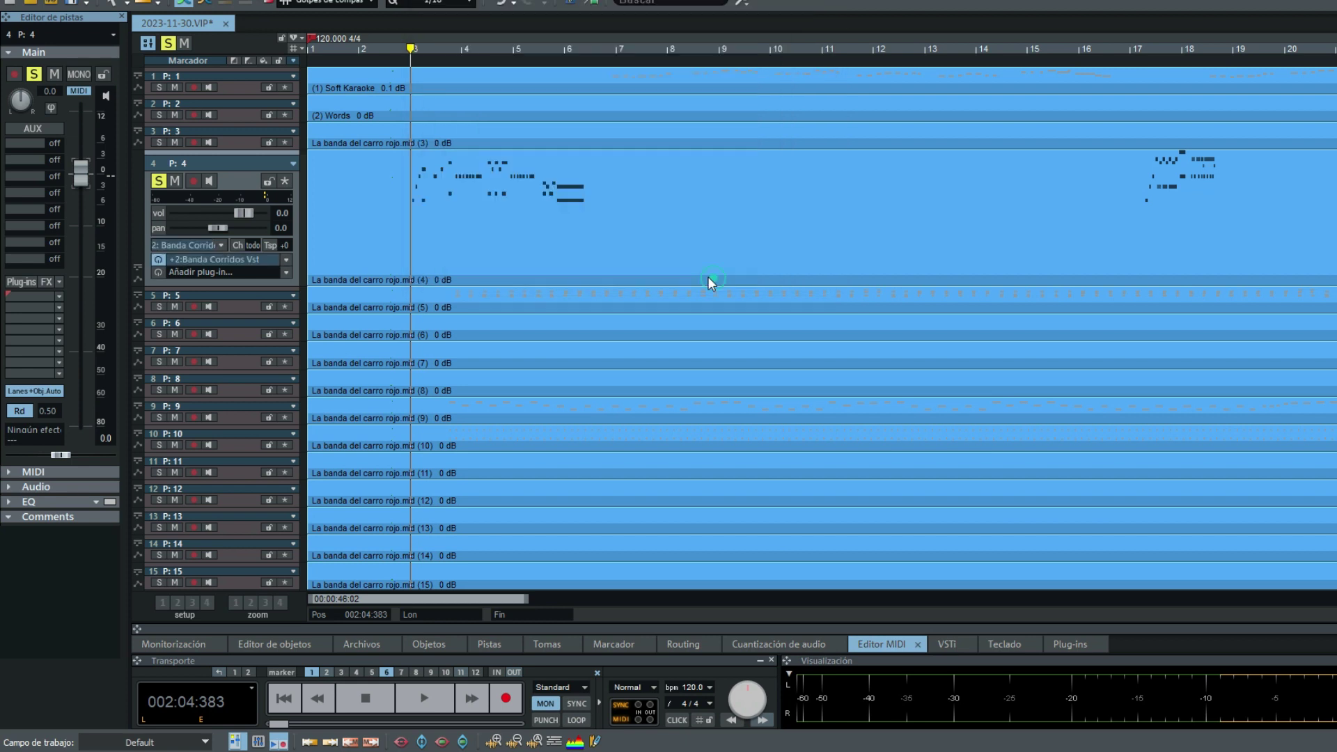
Choose the ACORDEON DE SINALOA sound for track P: 4 and close the instrument window.
{"action": "left_click", "coordinate": [939, 314]}
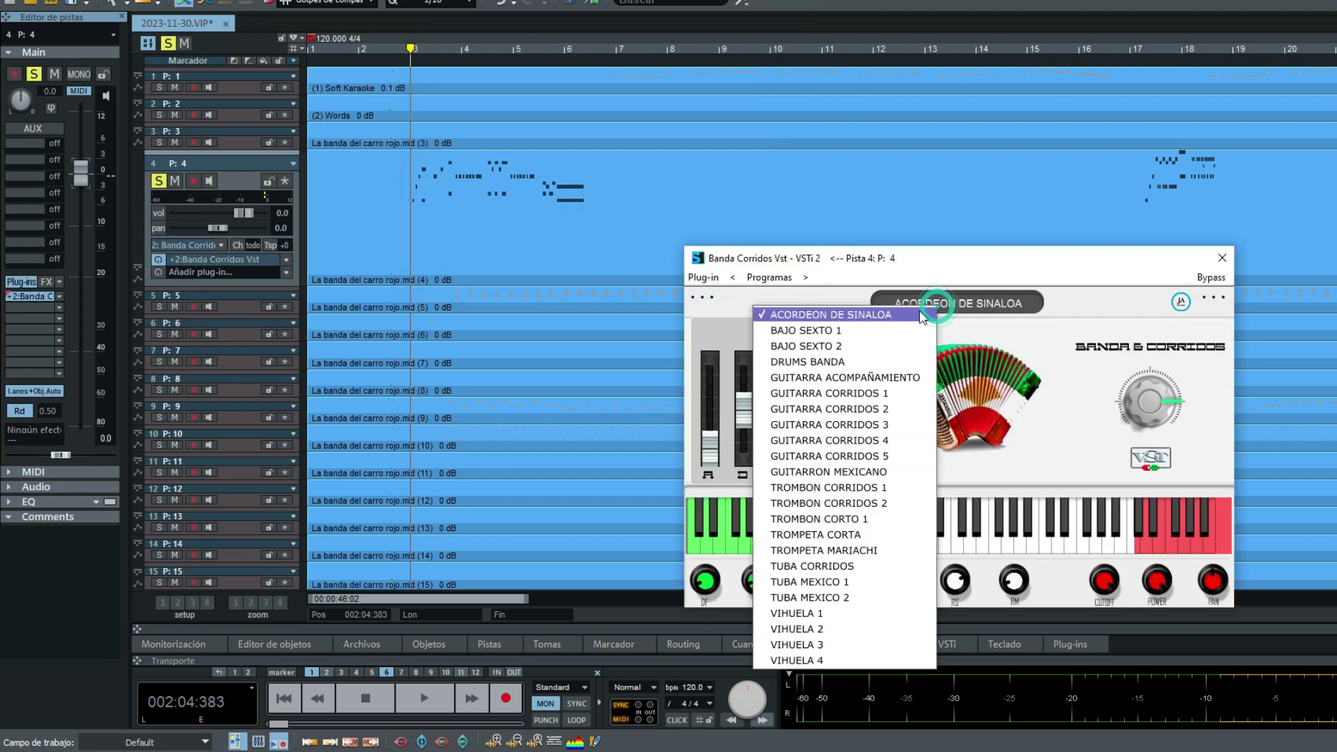
{"action": "left_click", "coordinate": [827, 311]}
{"action": "left_click", "coordinate": [1221, 258]}
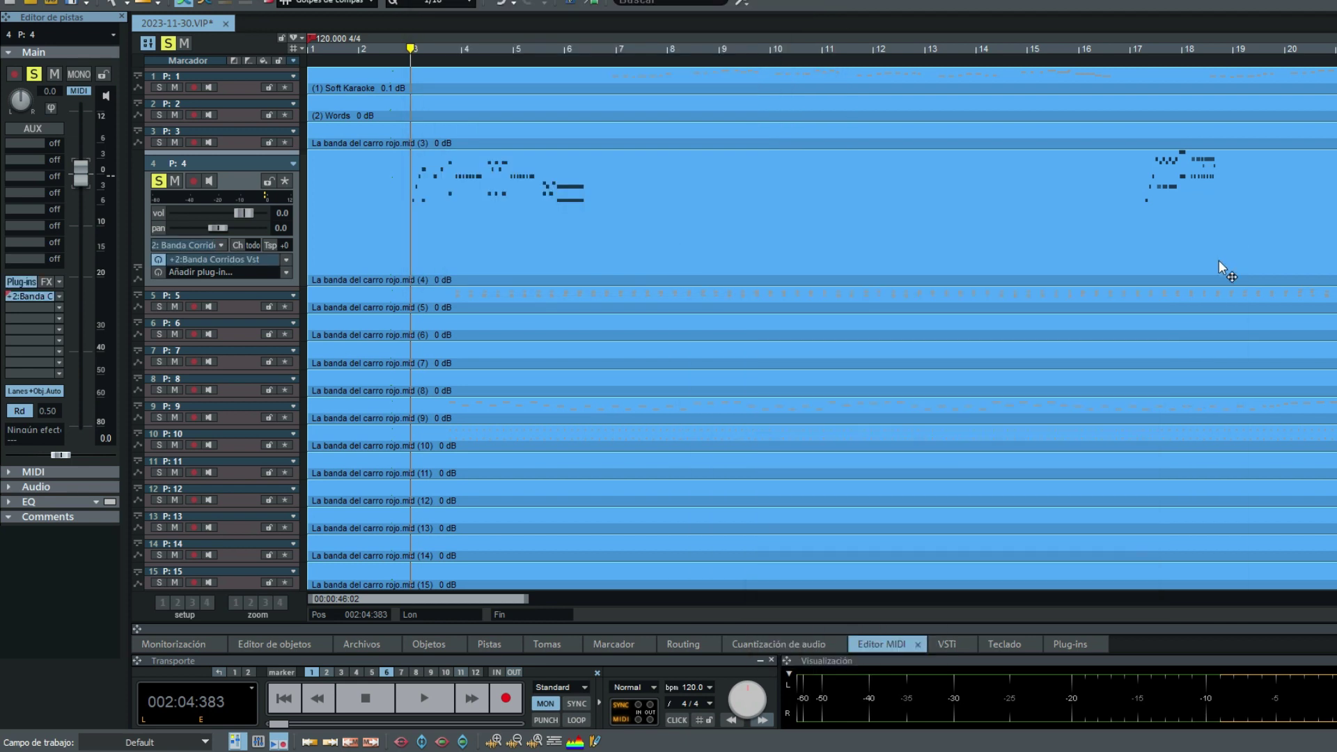
Play soloed track P: 4, check its Banda Corridos instrument during playback, then stop and close the instrument window.
{"action": "key", "text": "space"}
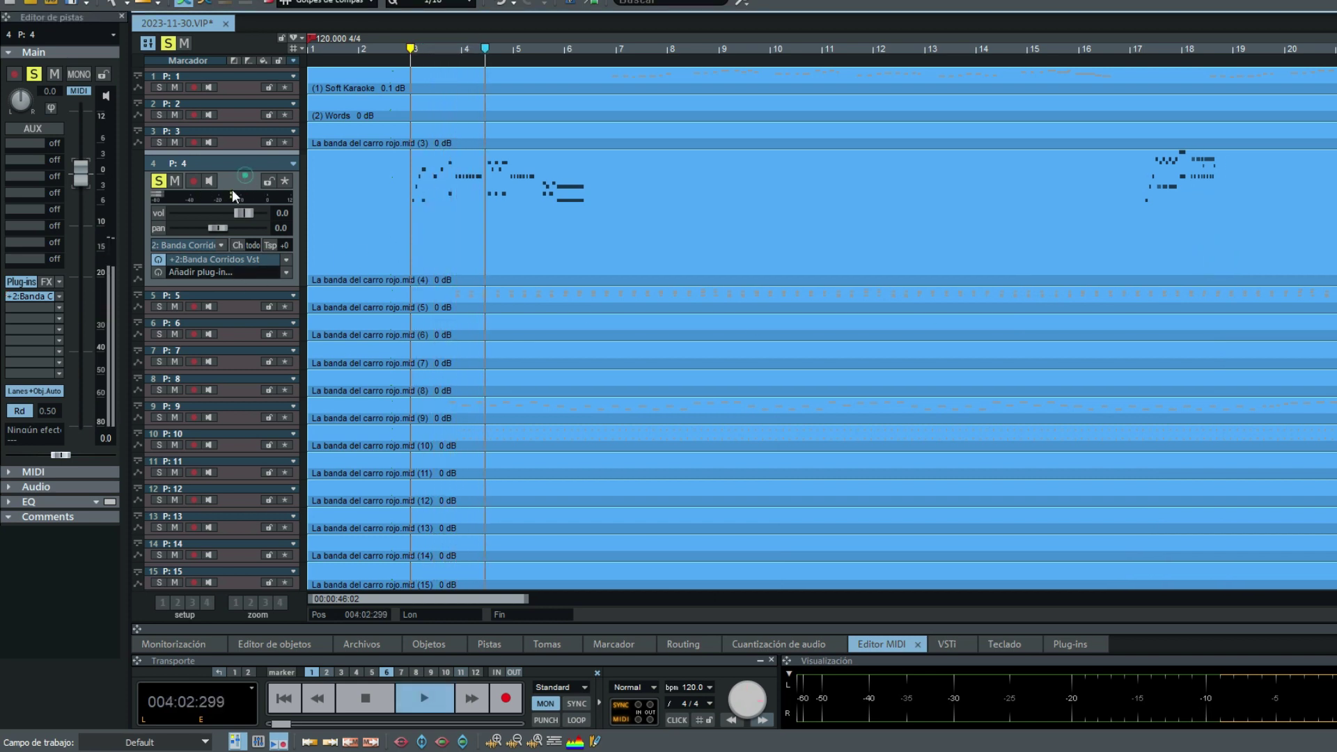
{"action": "left_click", "coordinate": [31, 295]}
{"action": "left_click_drag", "start_coordinate": [973, 264], "coordinate": [1004, 93]}
{"action": "key", "text": "space"}
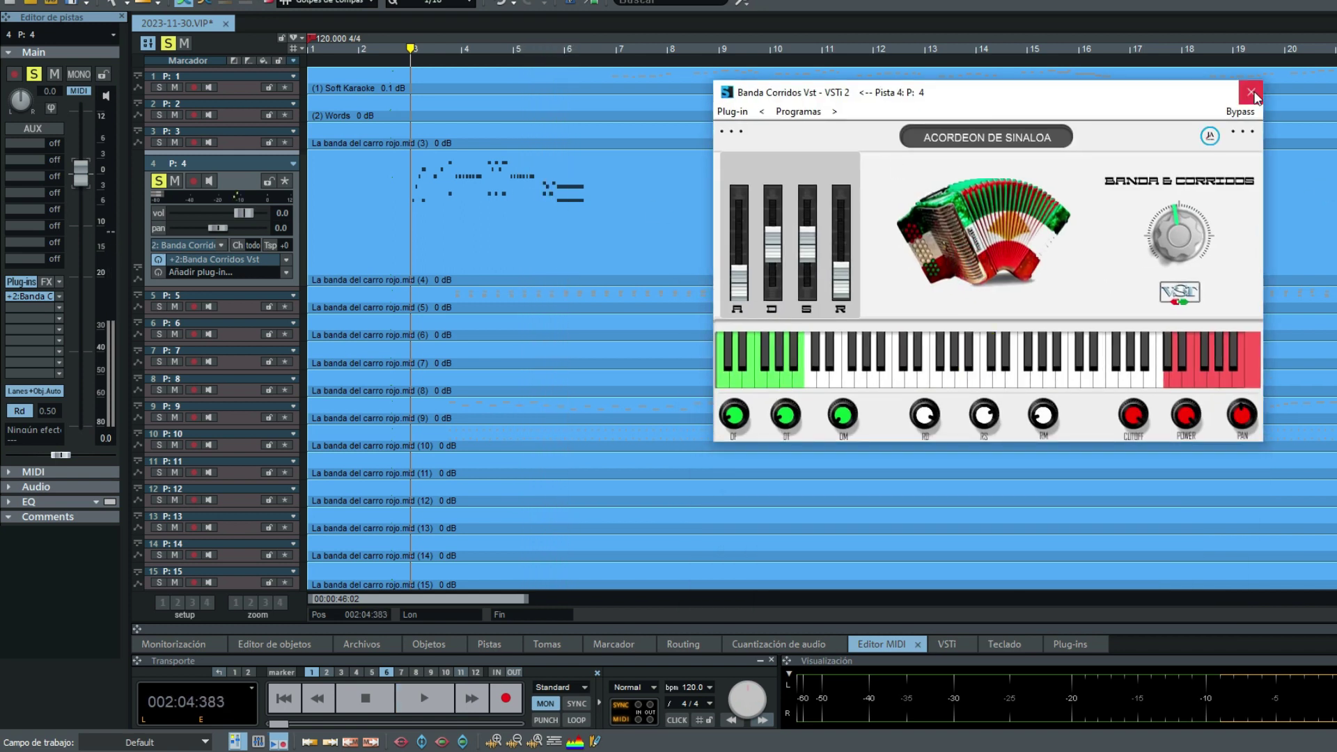
{"action": "left_click", "coordinate": [1251, 91]}
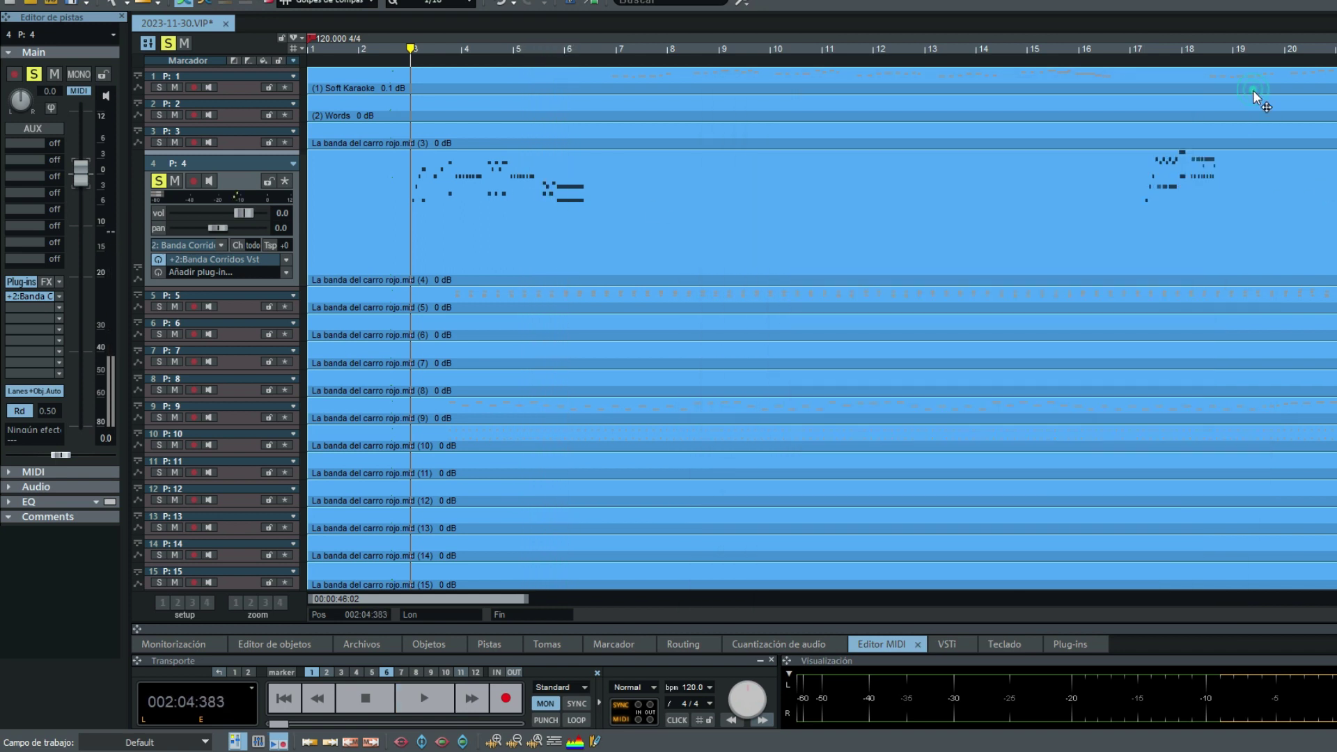
Show the timeline grid, activate bar-based snapping and place the playback marker exactly at 003:01:000.
{"action": "left_click", "coordinate": [437, 47]}
{"action": "left_click", "coordinate": [410, 48]}
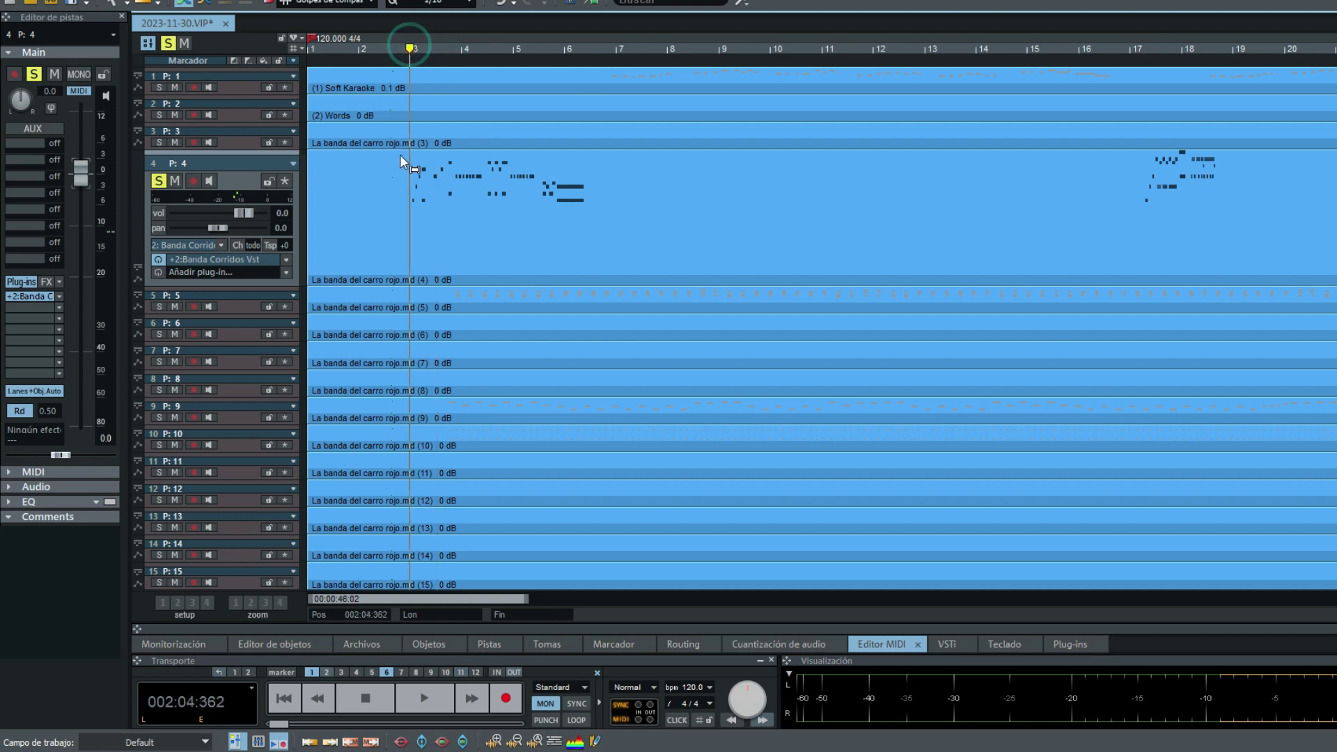
{"action": "right_click", "coordinate": [391, 46]}
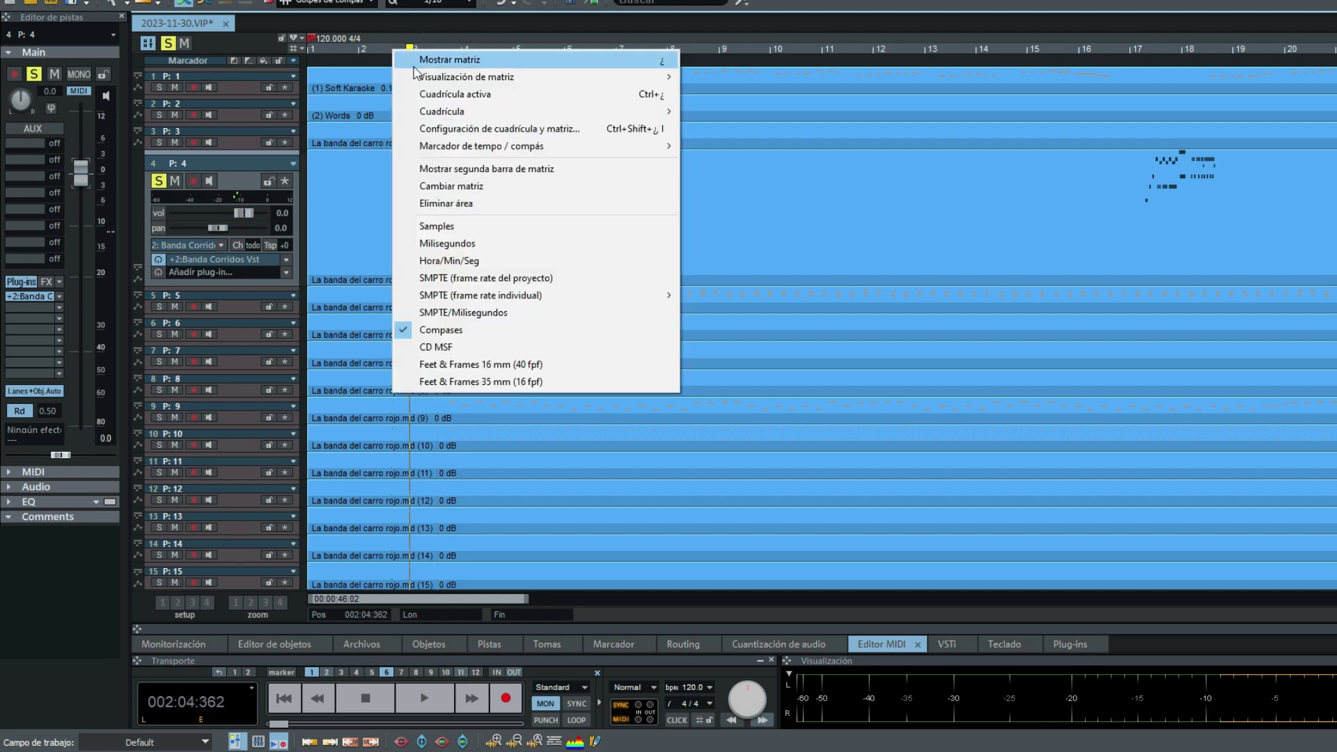
{"action": "left_click", "coordinate": [412, 65]}
{"action": "left_click", "coordinate": [373, 5]}
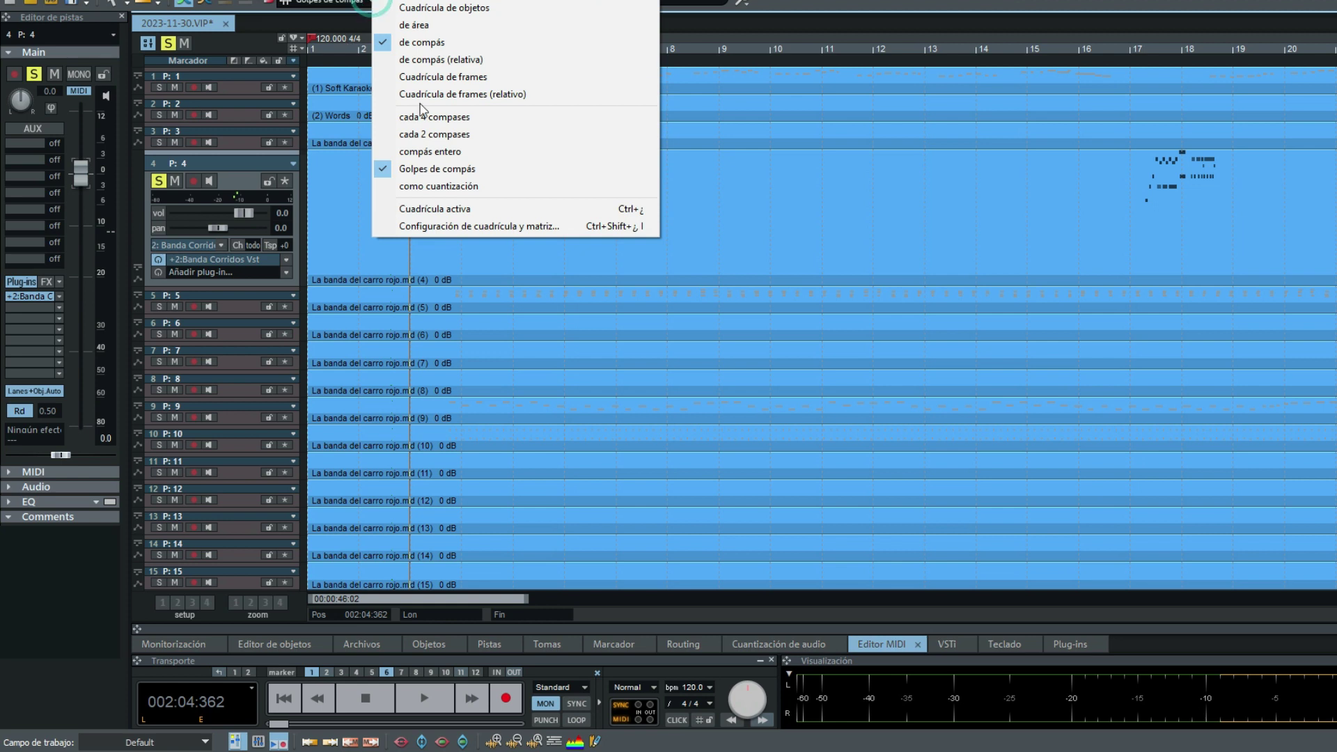
{"action": "left_click", "coordinate": [435, 59]}
{"action": "left_click_drag", "start_coordinate": [529, 599], "coordinate": [366, 612]}
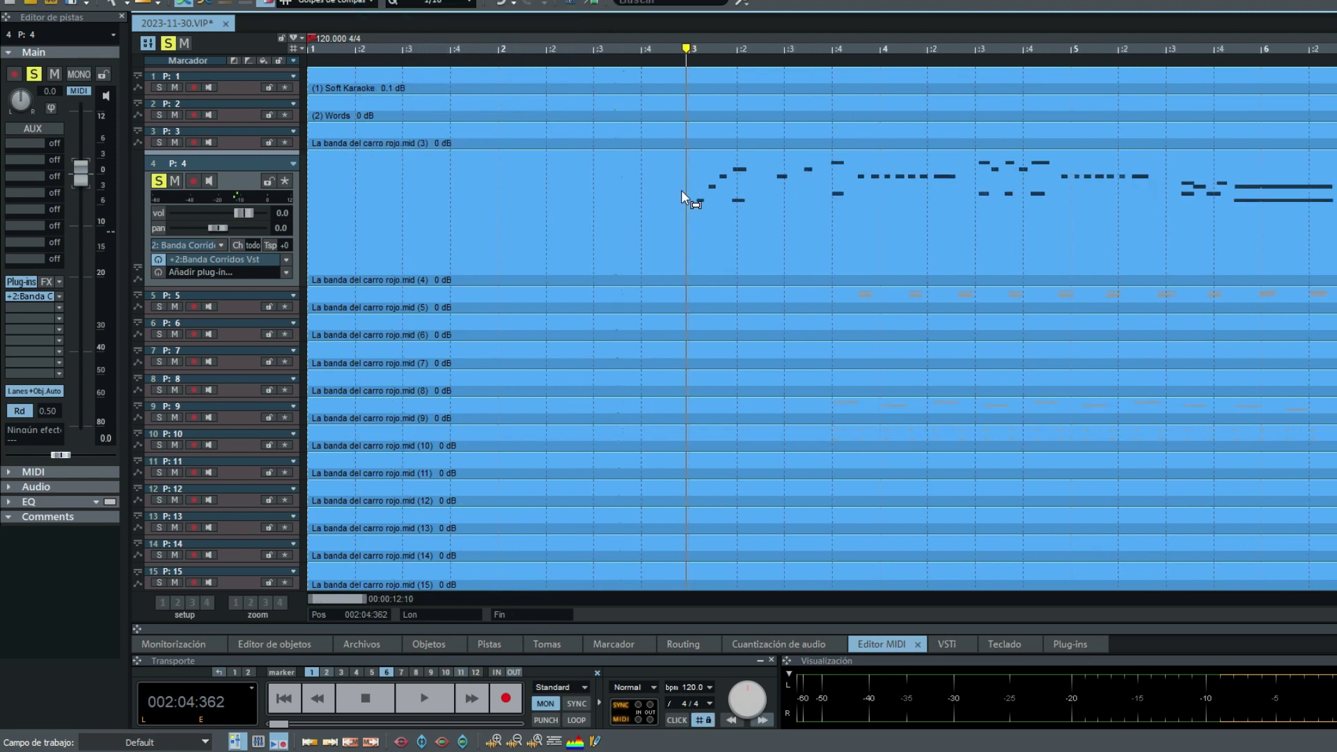
{"action": "left_click", "coordinate": [738, 48]}
{"action": "left_click", "coordinate": [688, 50]}
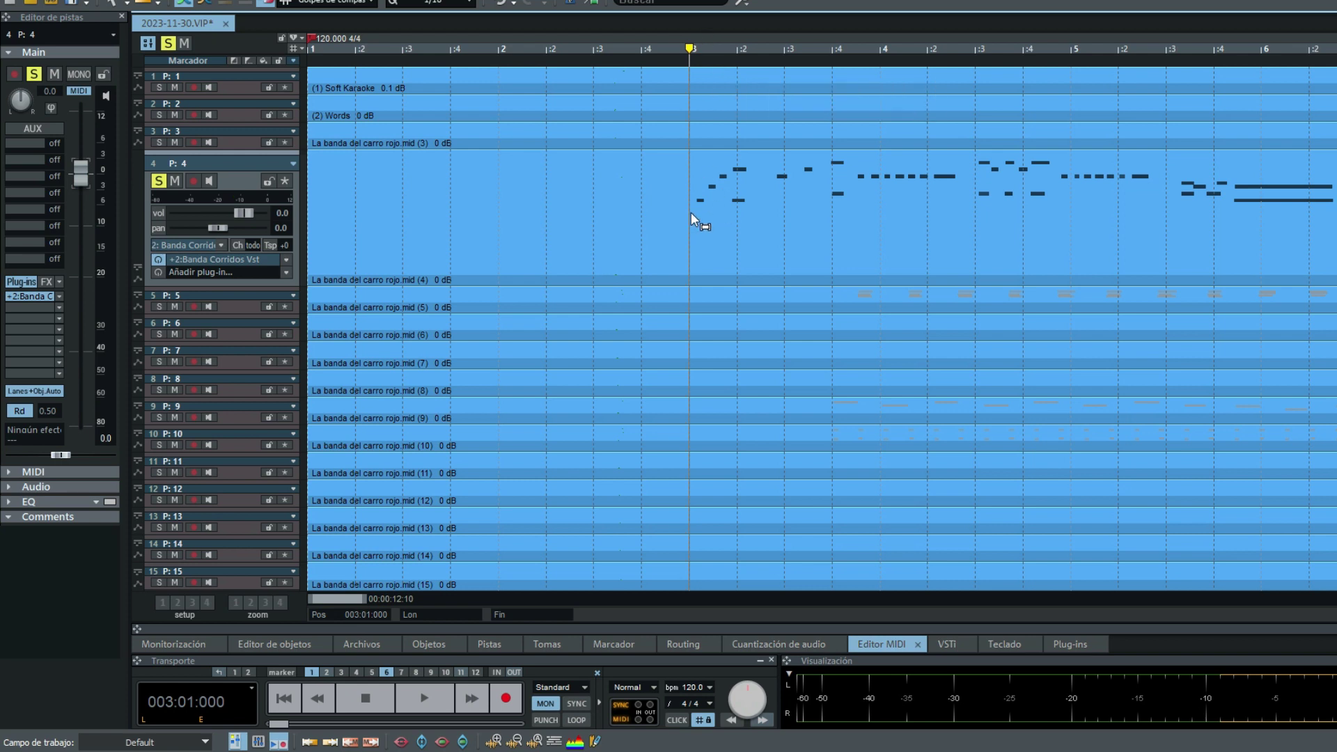
Play soloed track P: 4 from the start of bar 3 and stop playback.
{"action": "key", "text": "space"}
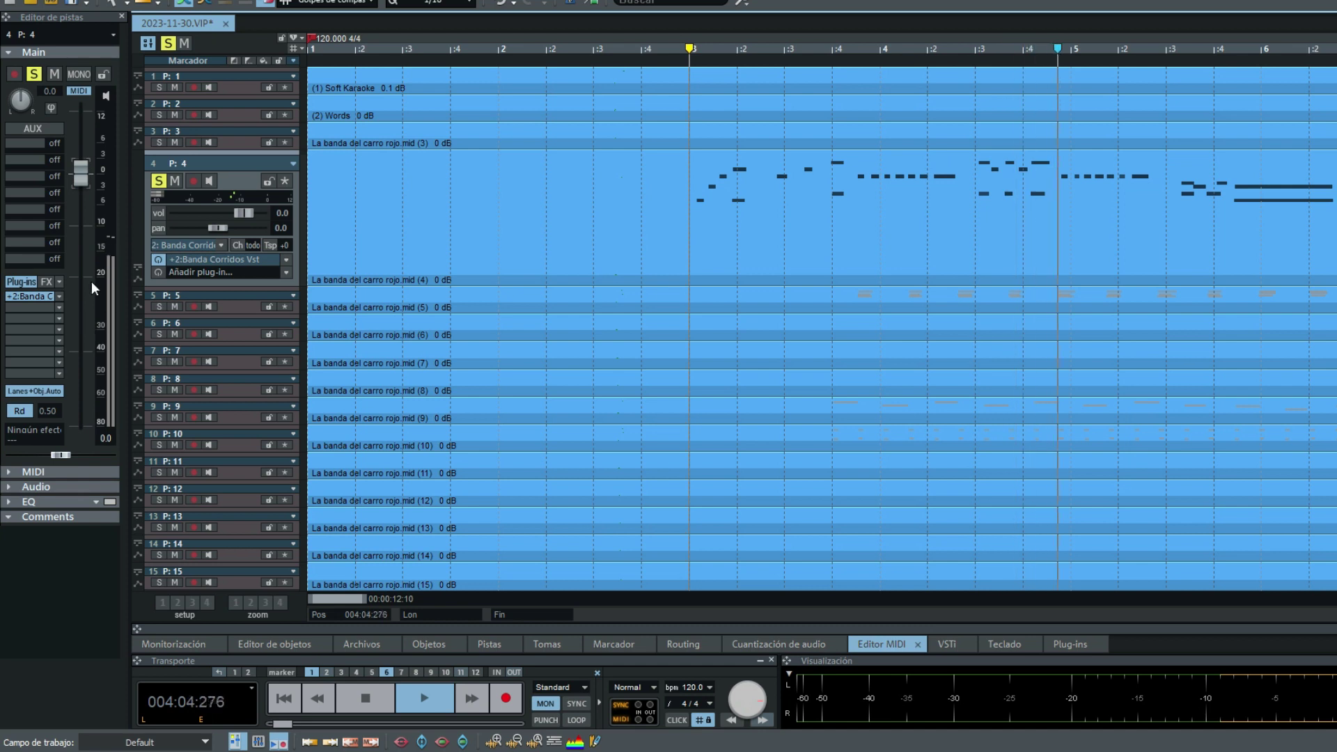
{"action": "key", "text": "space"}
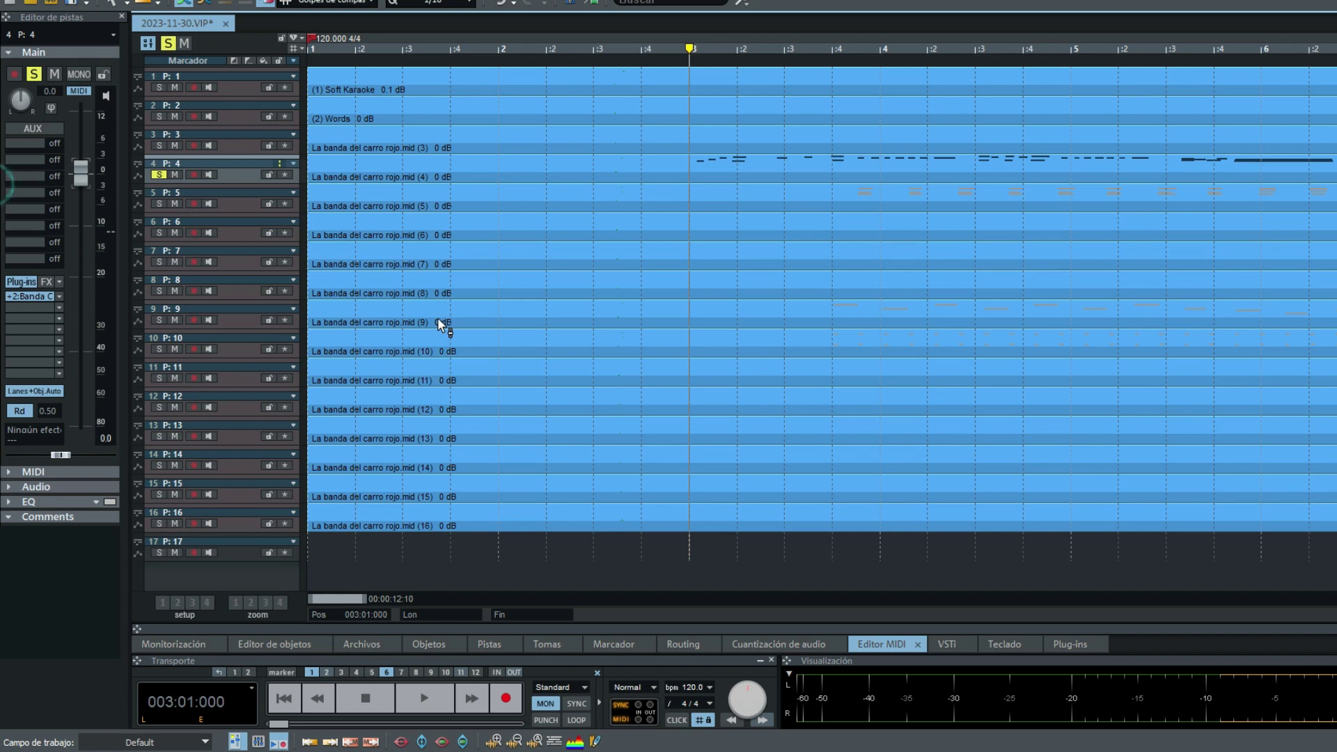
{"action": "left_click_drag", "start_coordinate": [366, 600], "coordinate": [397, 656]}
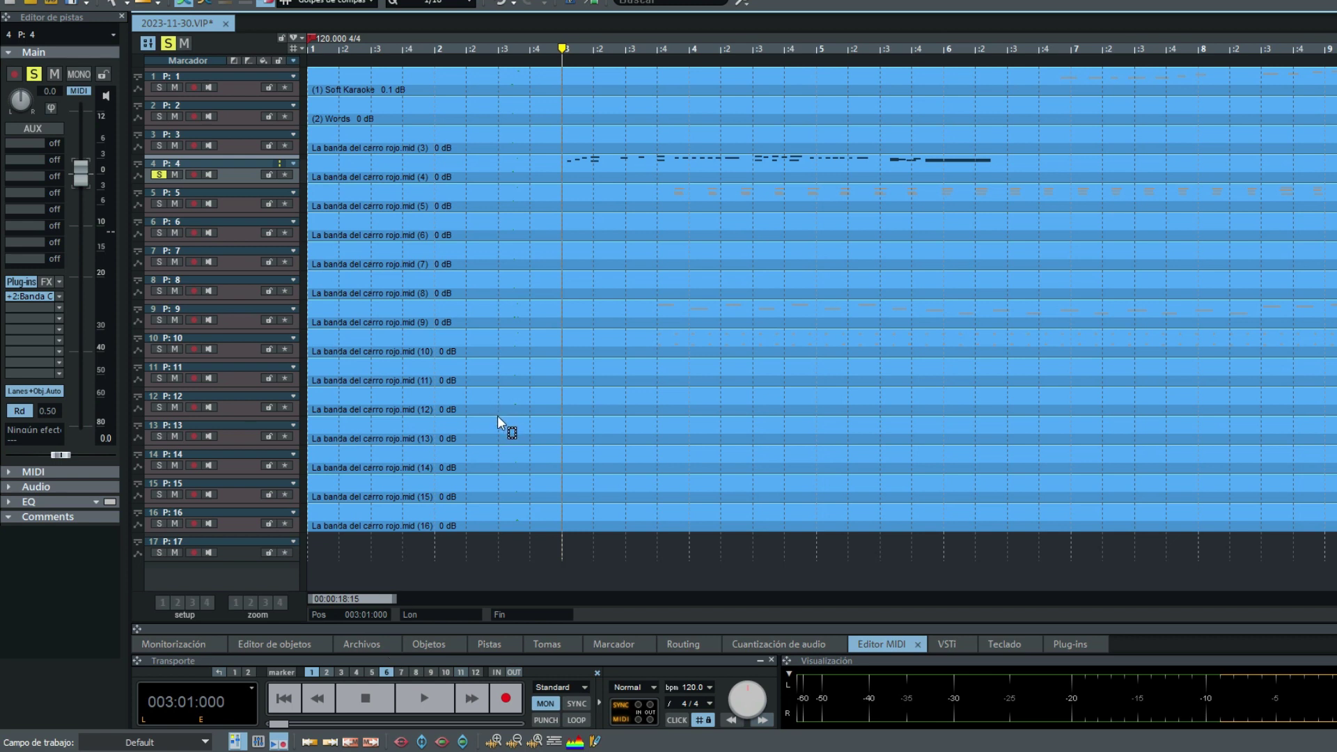
Route the audio output of track P: 4 to Stereo Master and play the soloed accordion from bar 3.
{"action": "left_click", "coordinate": [236, 174]}
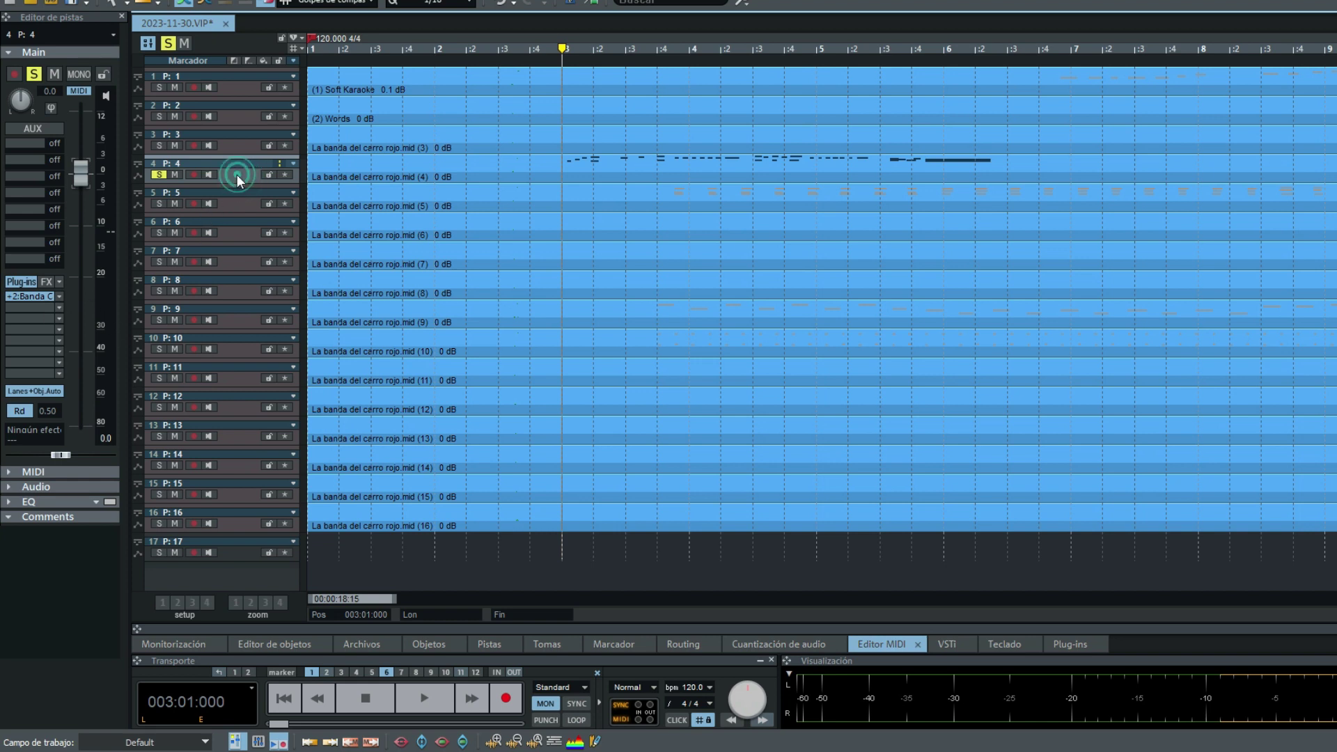
{"action": "left_click", "coordinate": [10, 488]}
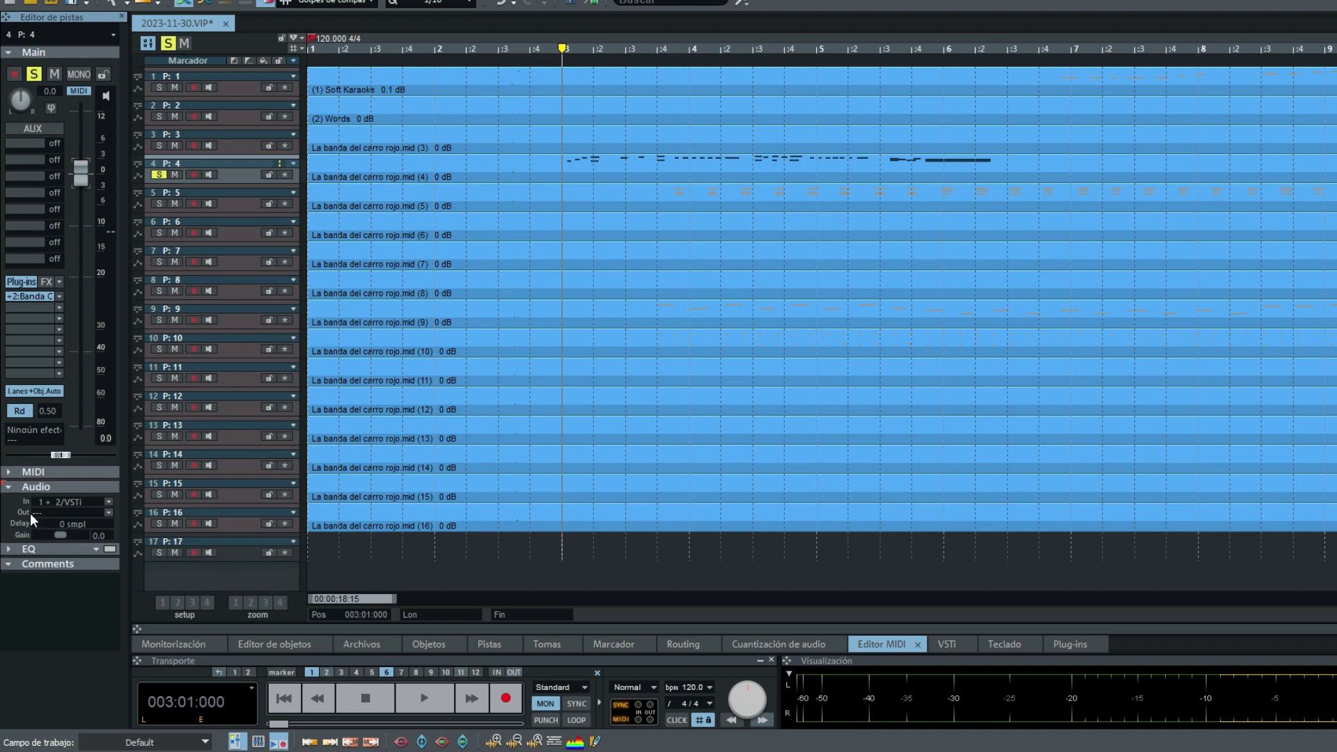
{"action": "left_click", "coordinate": [108, 512]}
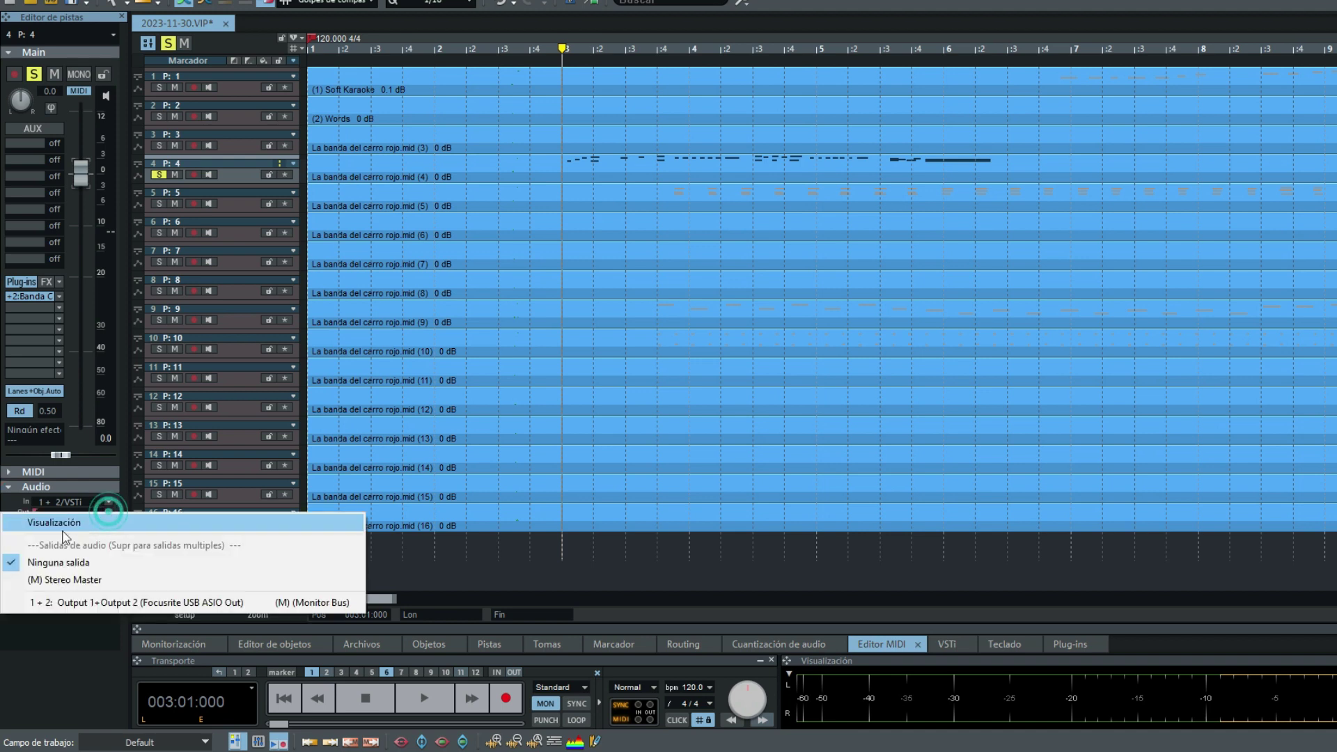
{"action": "left_click", "coordinate": [64, 585]}
{"action": "key", "text": "space"}
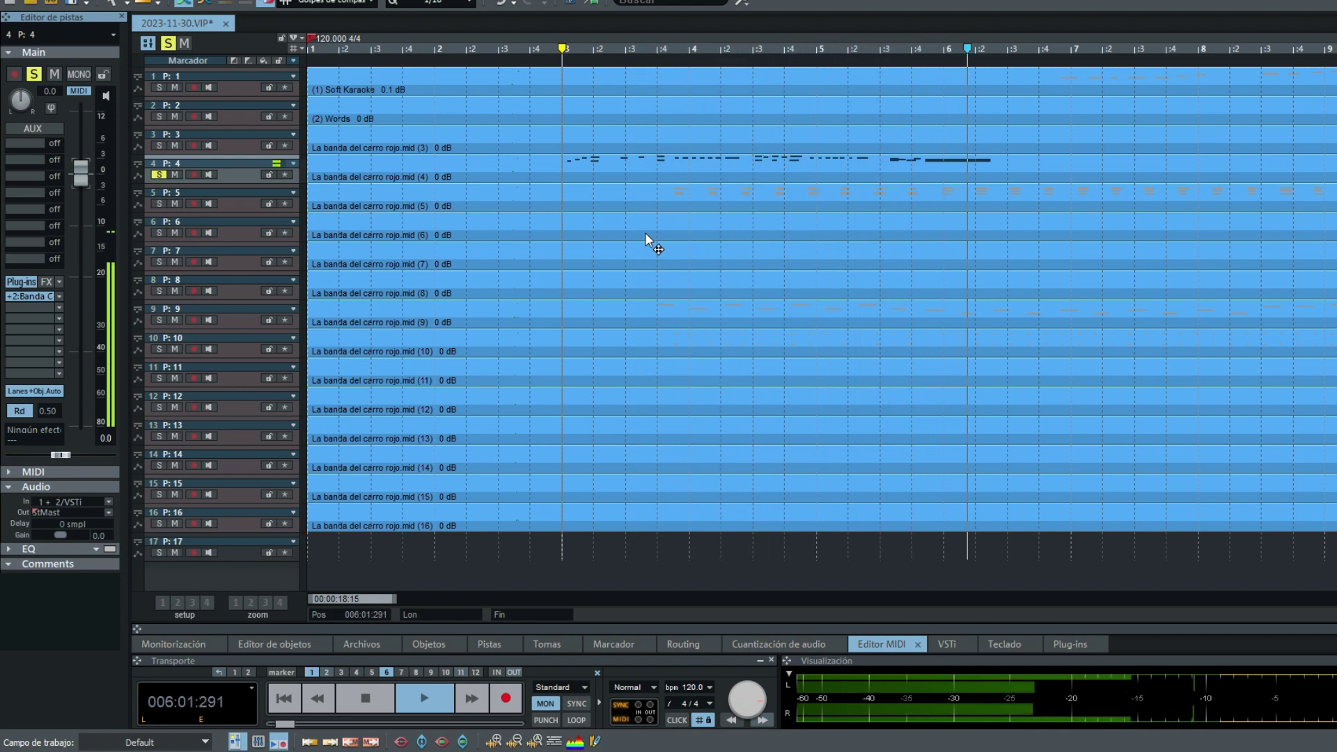
{"action": "key", "text": "space"}
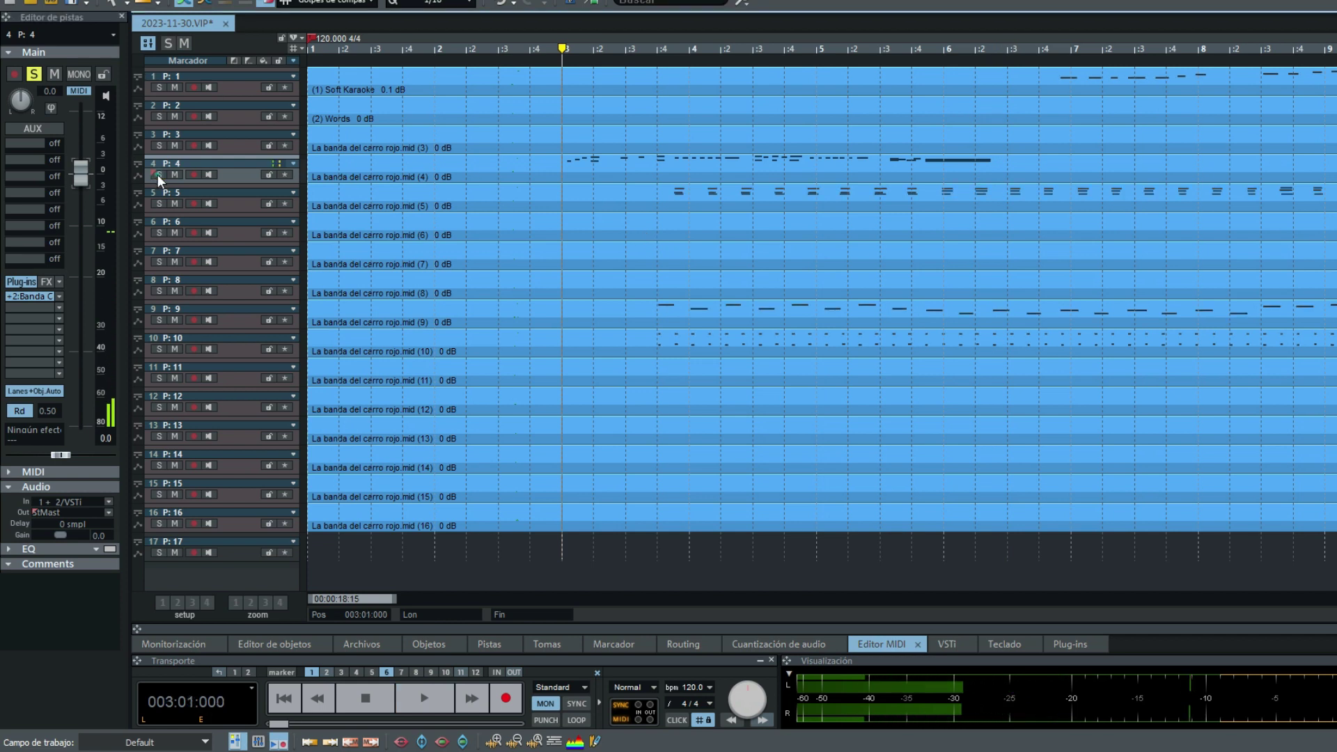
Turn off solo on track P: 4 and play all tracks together from bar 3.
{"action": "left_click", "coordinate": [157, 174]}
{"action": "key", "text": "space"}
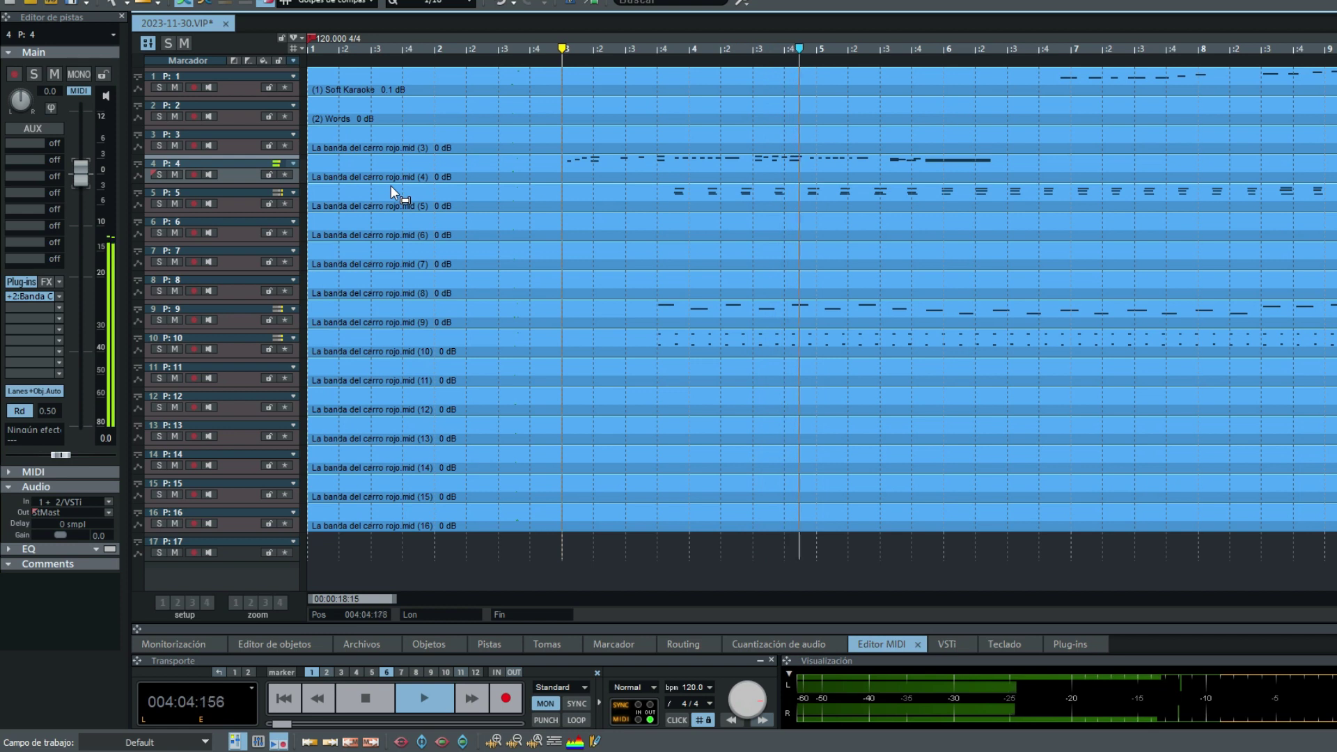
{"action": "key", "text": "space"}
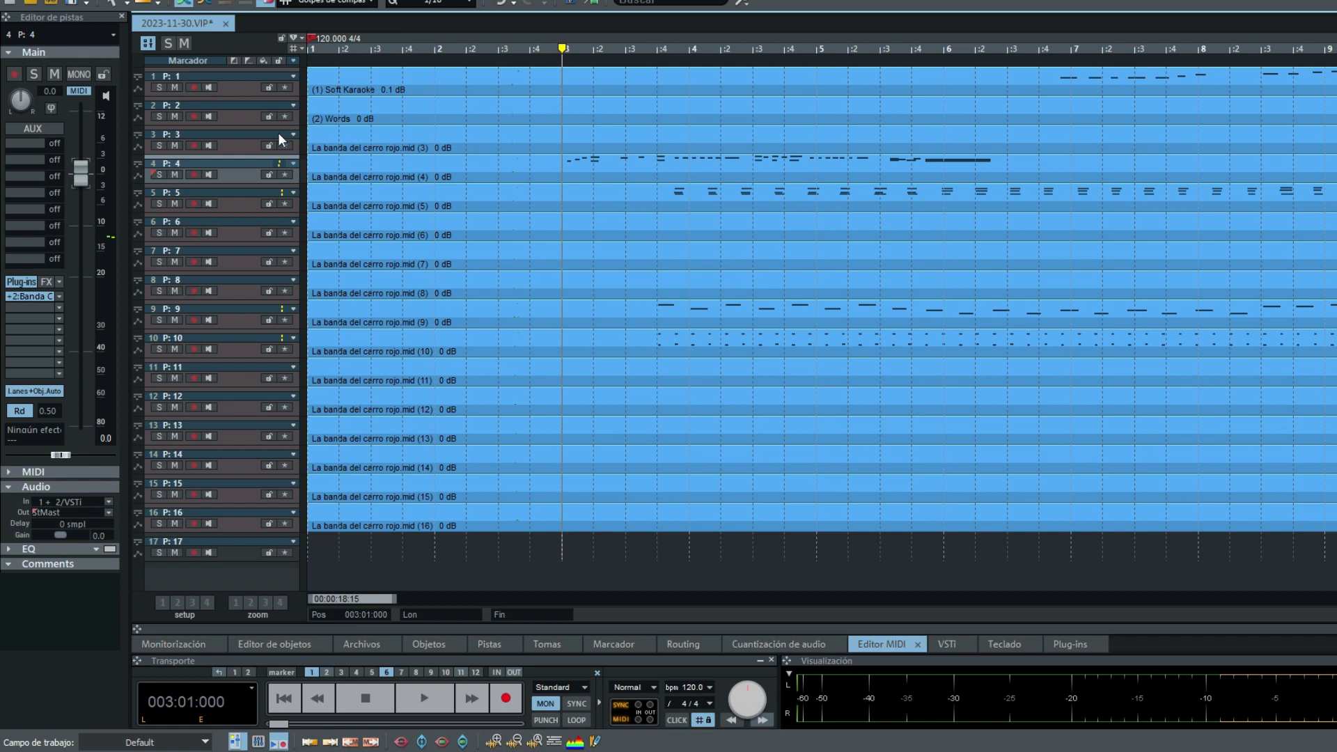
Compare the audio output settings of tracks P: 5 and P: 4, and return the playback marker to the project start.
{"action": "left_click", "coordinate": [236, 204]}
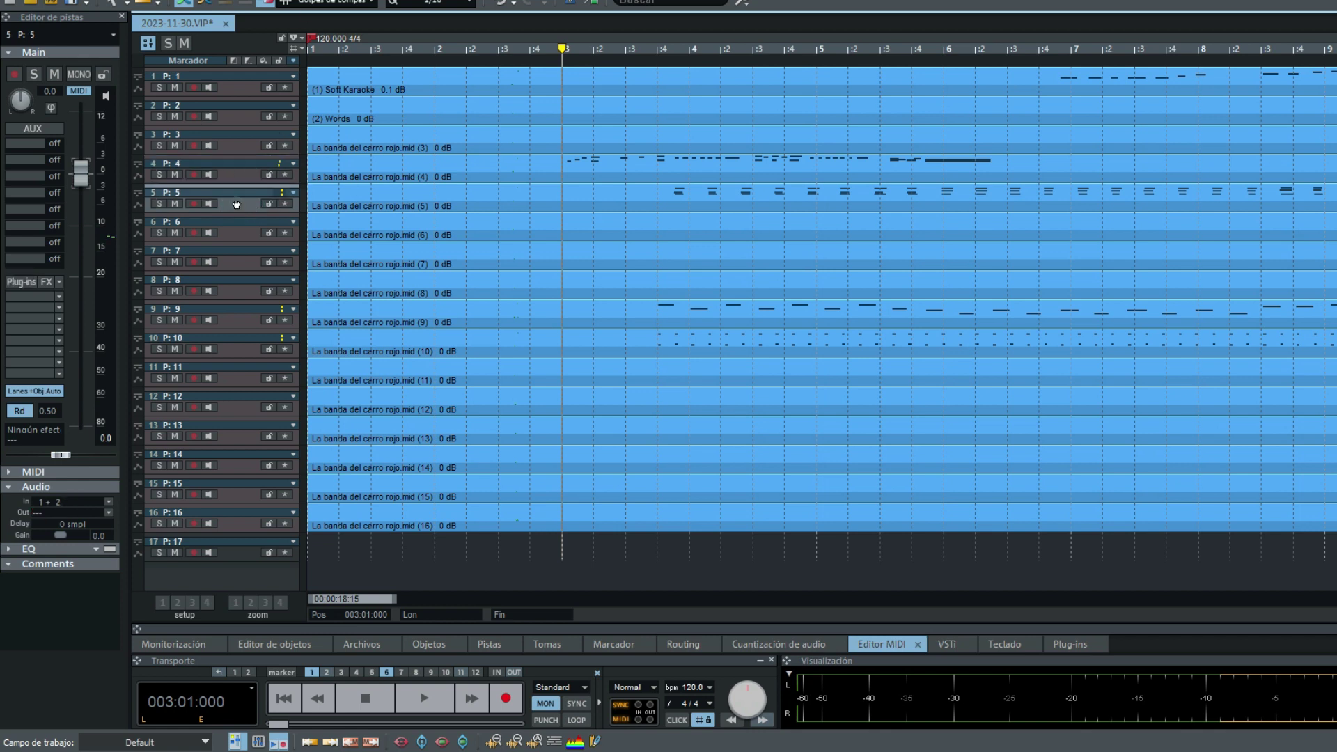
{"action": "left_click", "coordinate": [233, 175]}
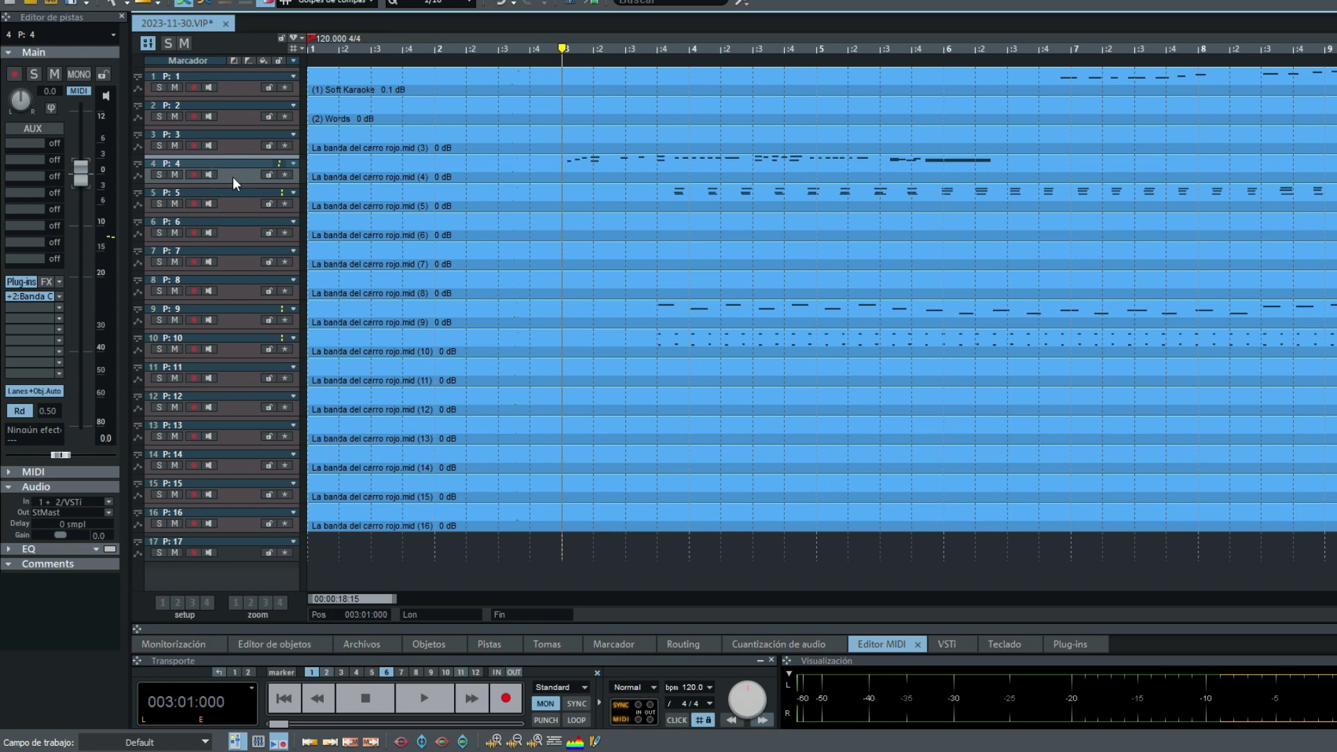
{"action": "left_click", "coordinate": [60, 512]}
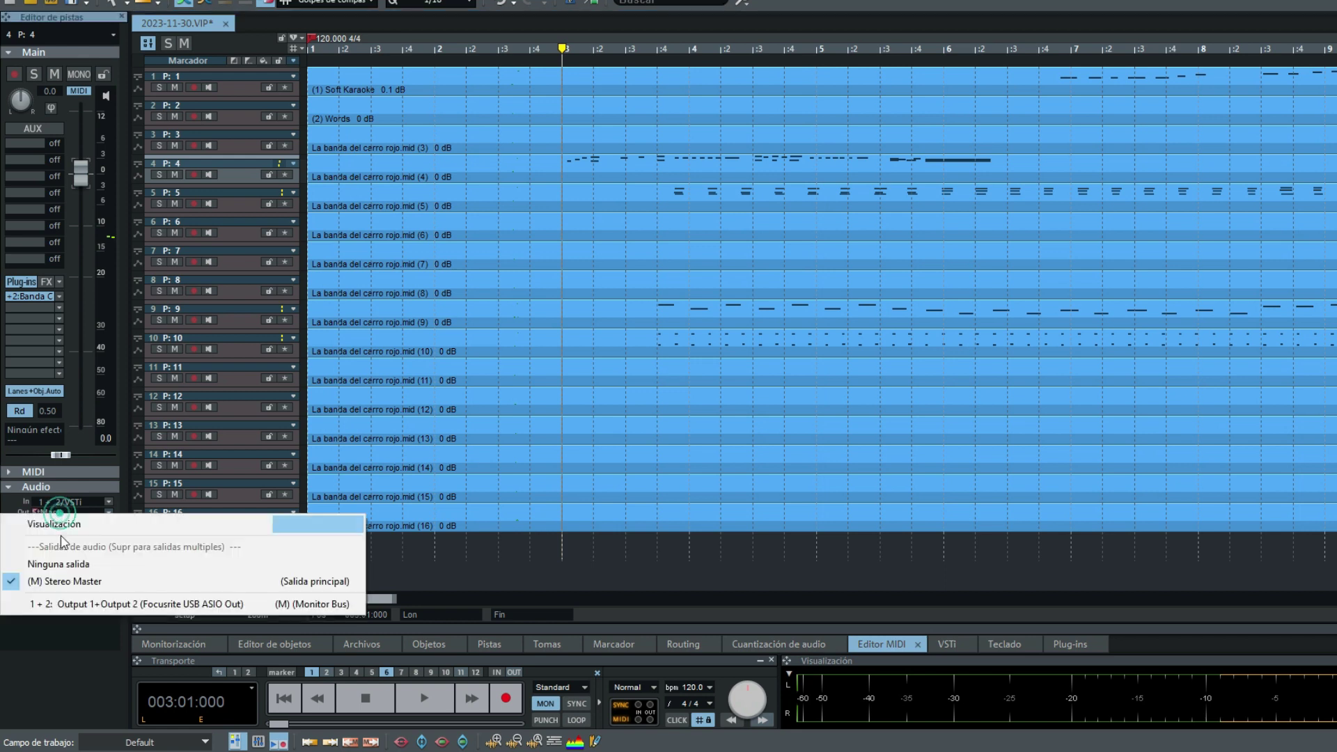
{"action": "left_click", "coordinate": [74, 667]}
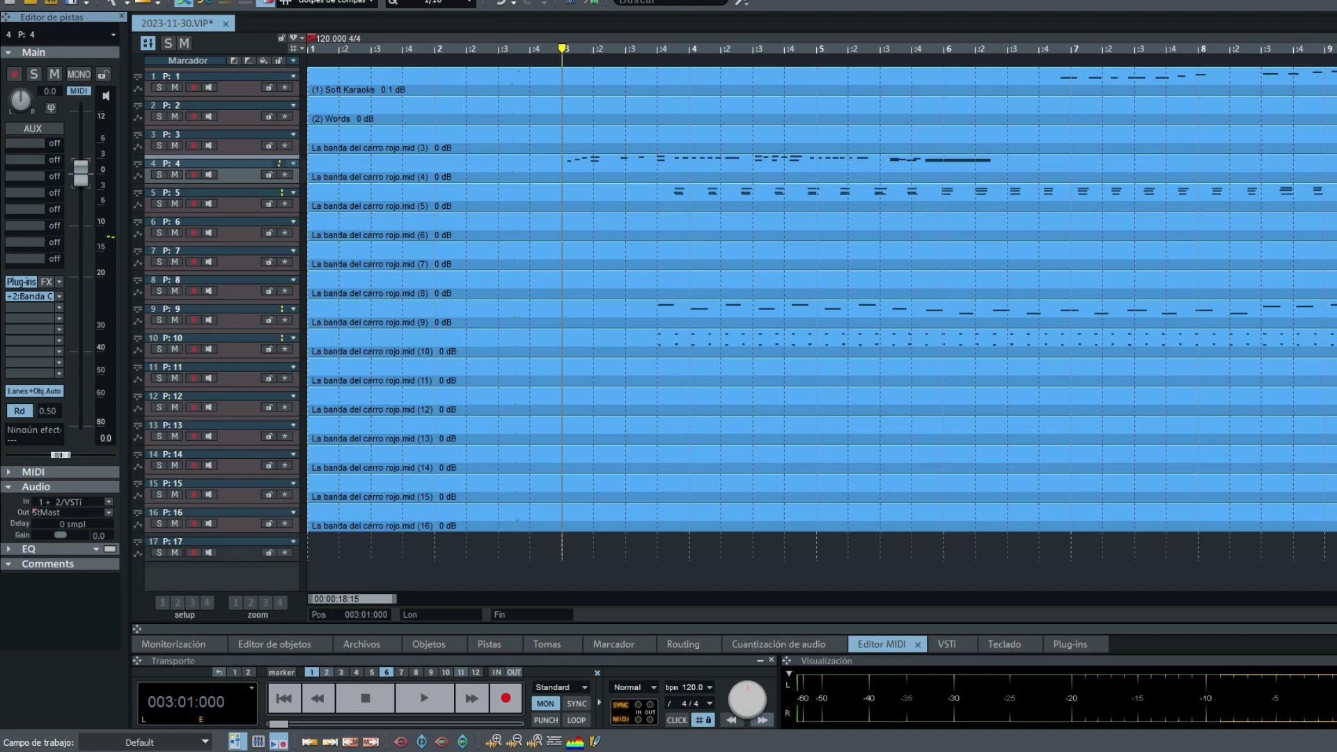
{"action": "left_click", "coordinate": [283, 697]}
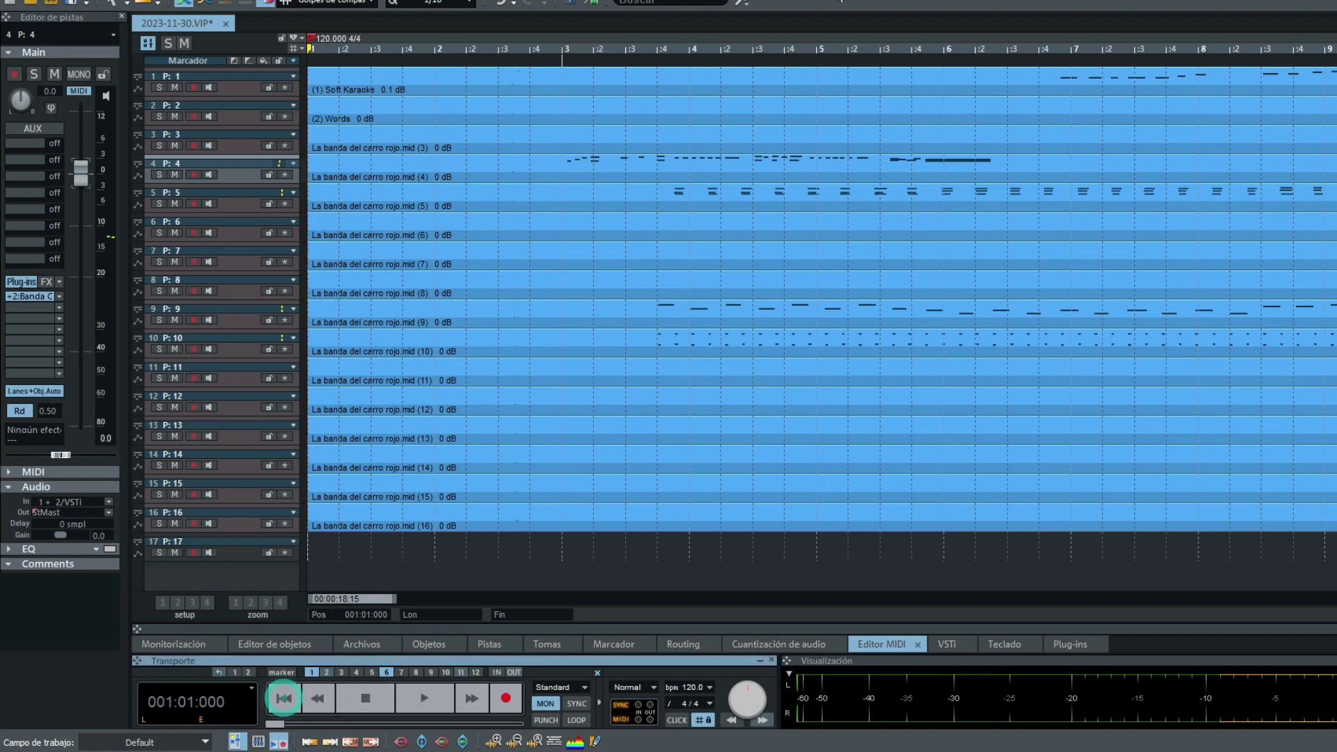